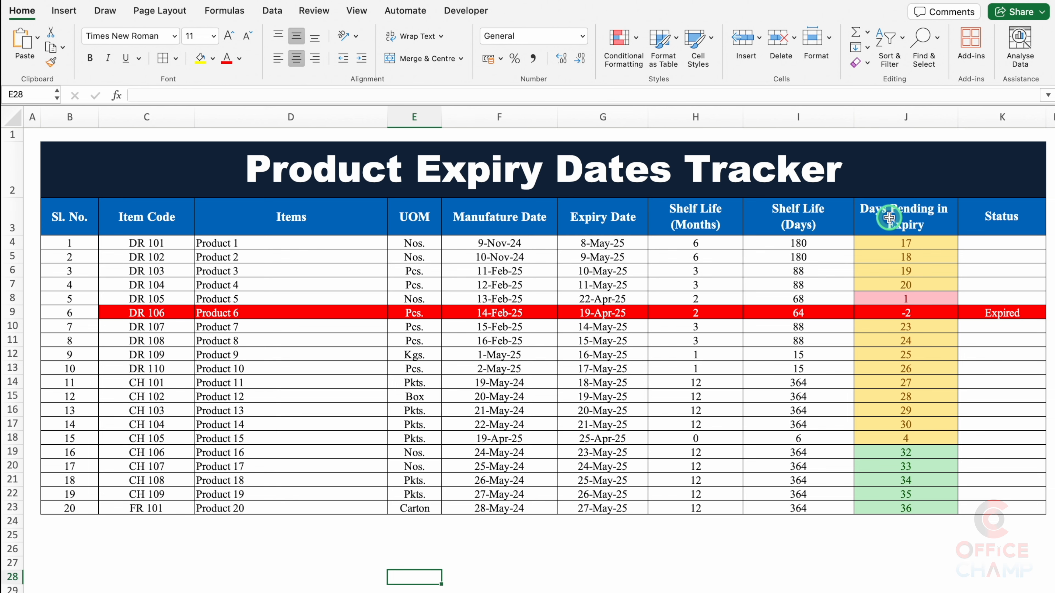
# - Add a new worksheet named Expiry Tracker and narrow its column A into a slim margin
pyautogui.hscroll(2, 855, 266)
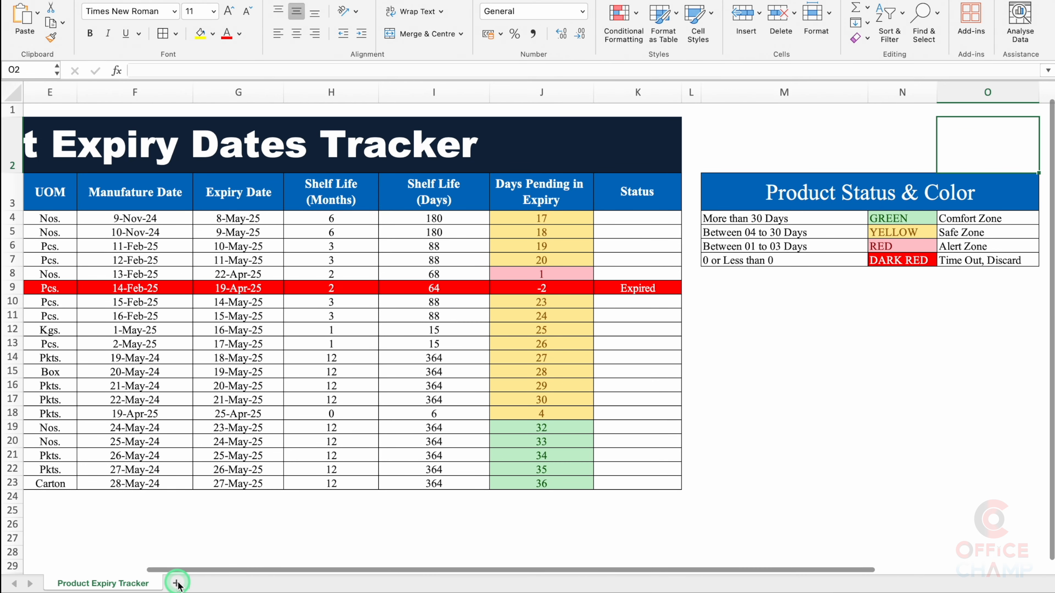
pyautogui.click(178, 583)
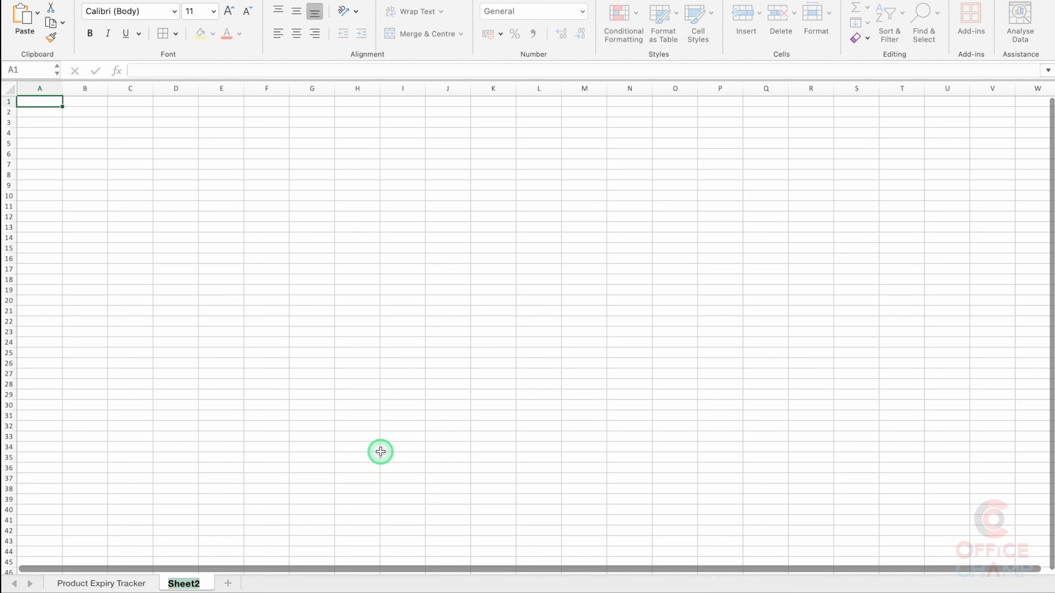
pyautogui.write('Expiry Tracker')
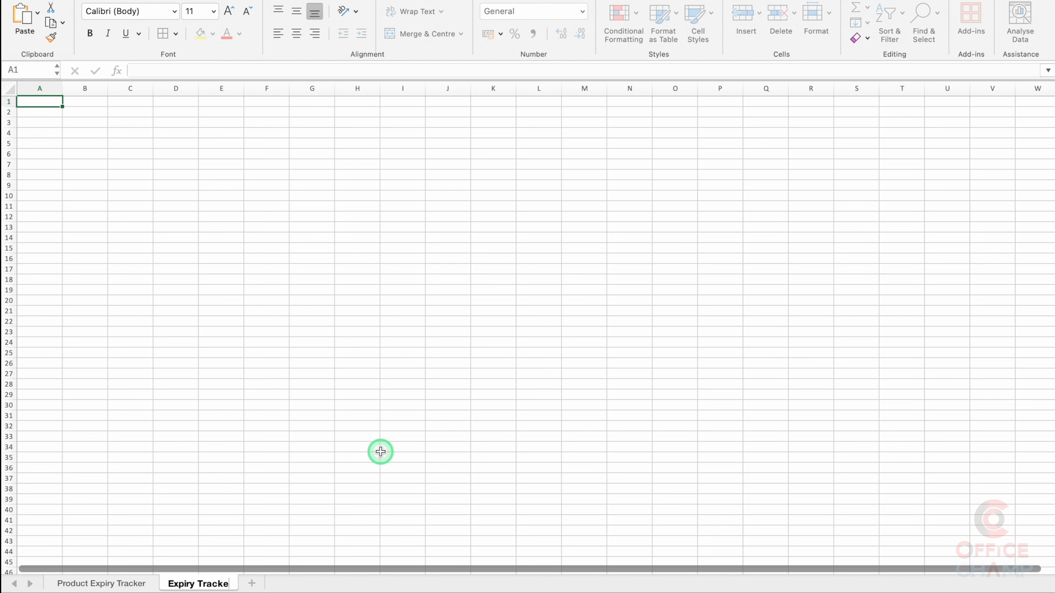
pyautogui.press('Return')
pyautogui.click(38, 103)
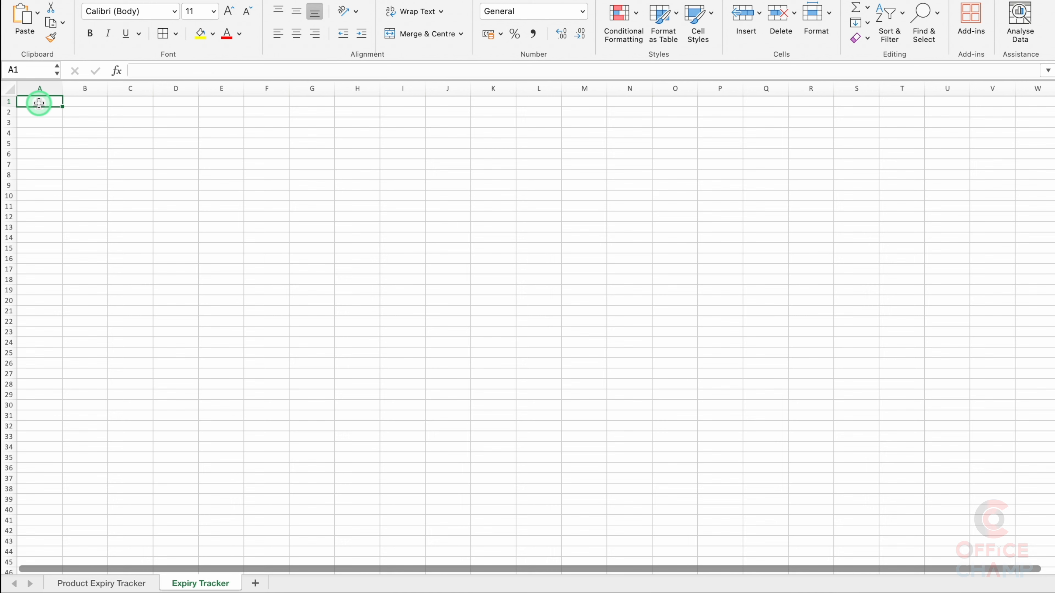
pyautogui.moveTo(63, 88); pyautogui.dragTo(27, 91)
# - Merge and centre cells B2:H2 and enter the title "Products Expiry Dates Tracker"
pyautogui.click(53, 113)
pyautogui.scroll(12, 327, 187)
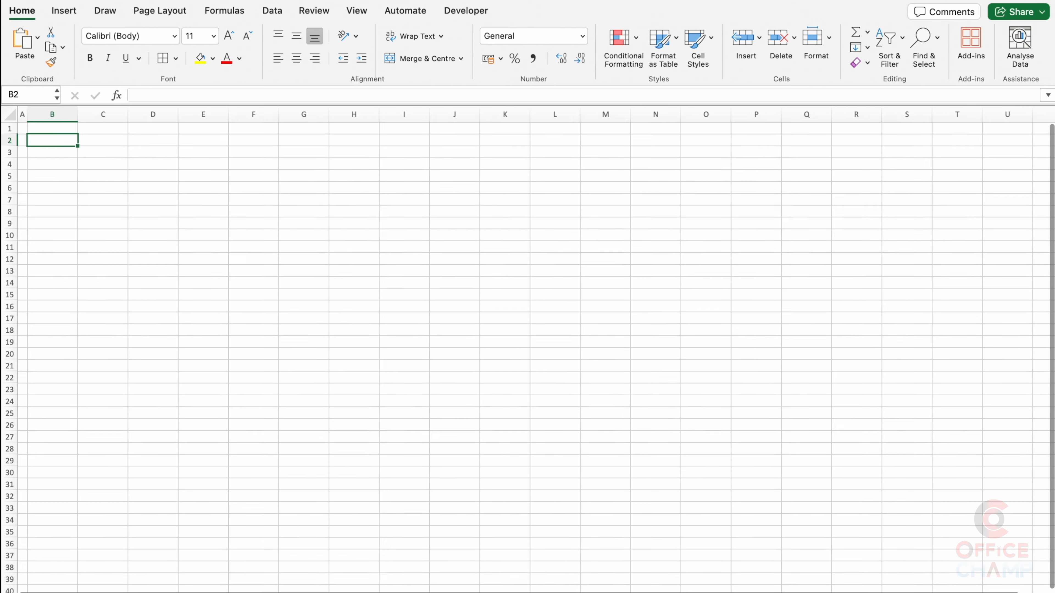
pyautogui.moveTo(139, 193); pyautogui.dragTo(897, 193)
pyautogui.click(439, 61)
pyautogui.click(385, 195)
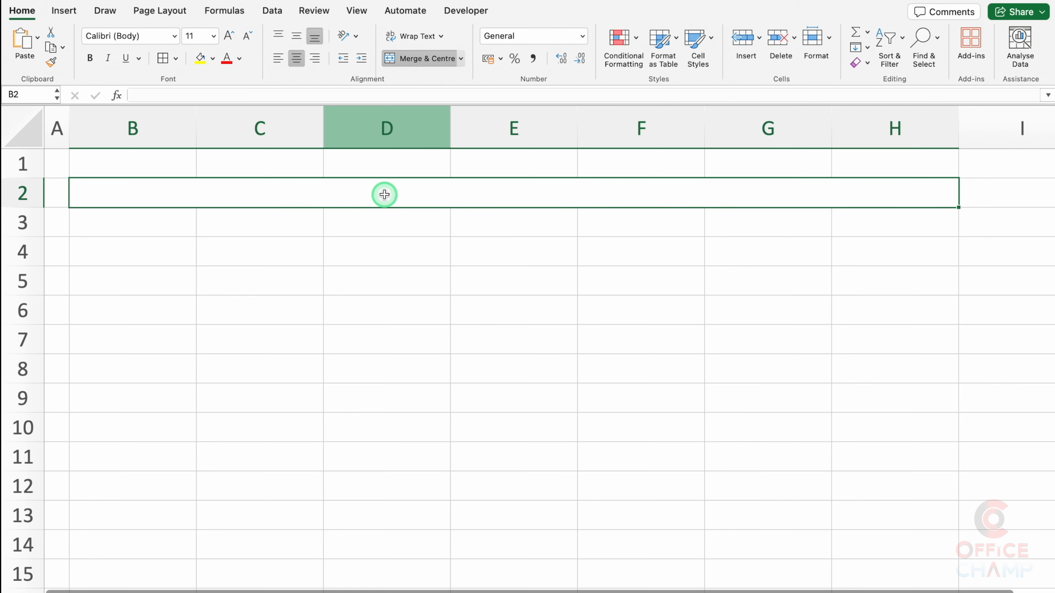
pyautogui.write('Products Expiry Dates Tracker')
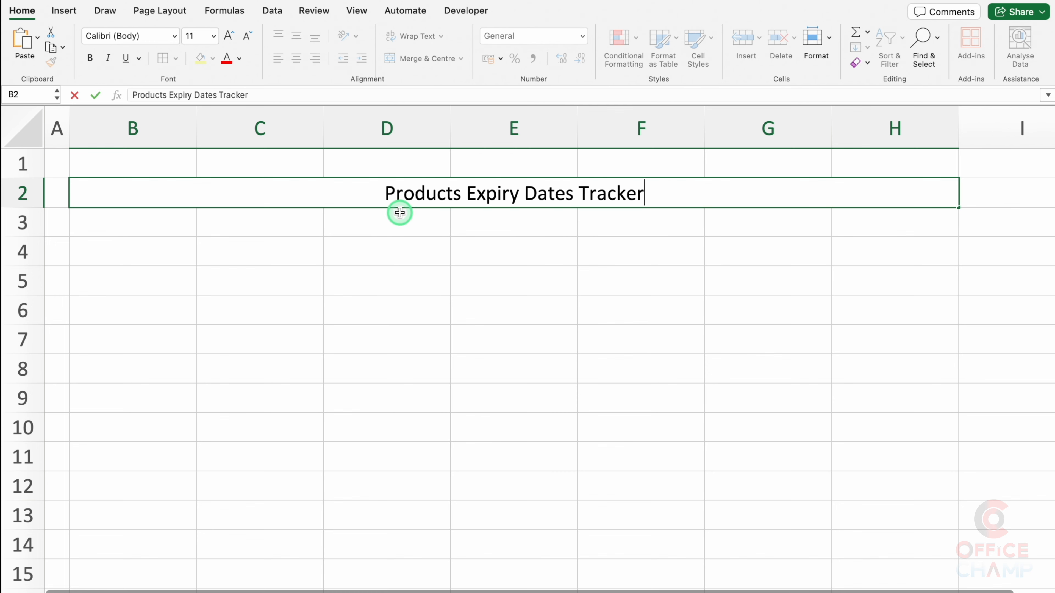
pyautogui.hotkey('ctrl', 'Return')
# - Give the merged title cell the darkest navy blue theme fill and white text
pyautogui.click(213, 58)
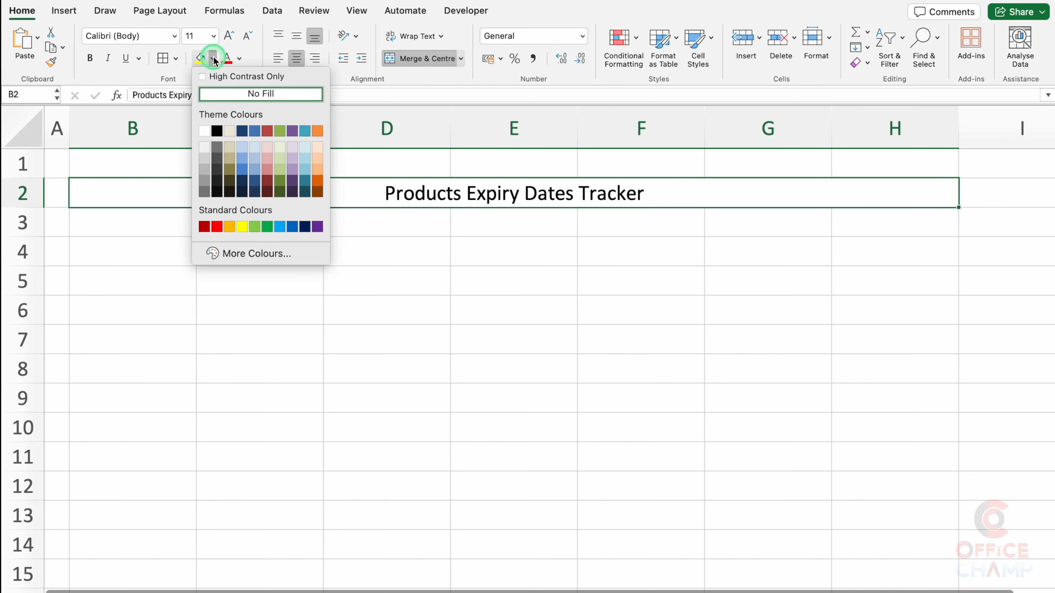
pyautogui.click(239, 196)
pyautogui.click(239, 59)
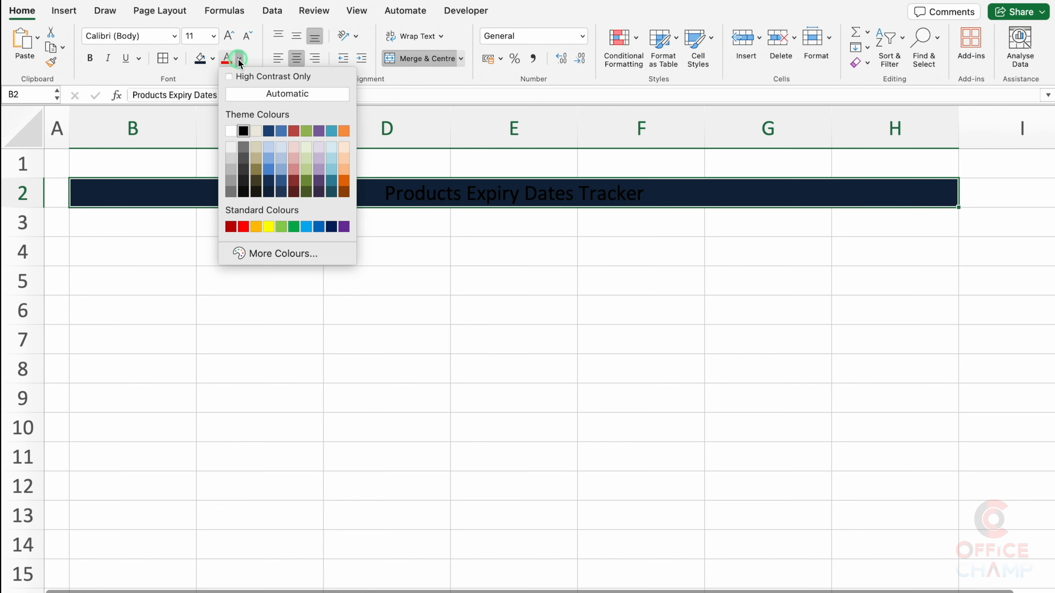
pyautogui.click(231, 131)
# - Set the title's font to Arial Black
pyautogui.click(174, 35)
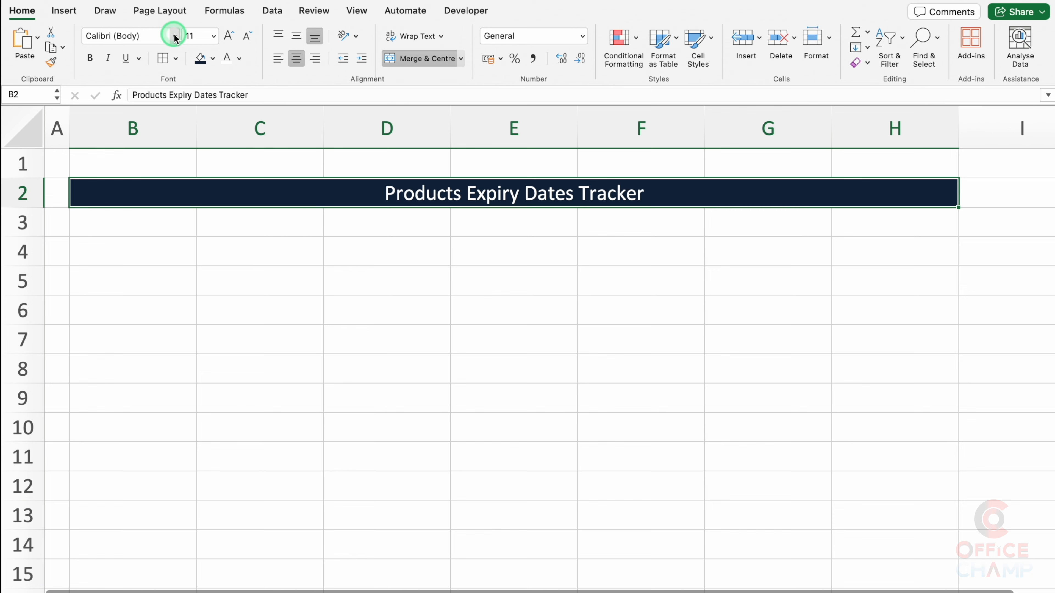
pyautogui.moveTo(207, 157)
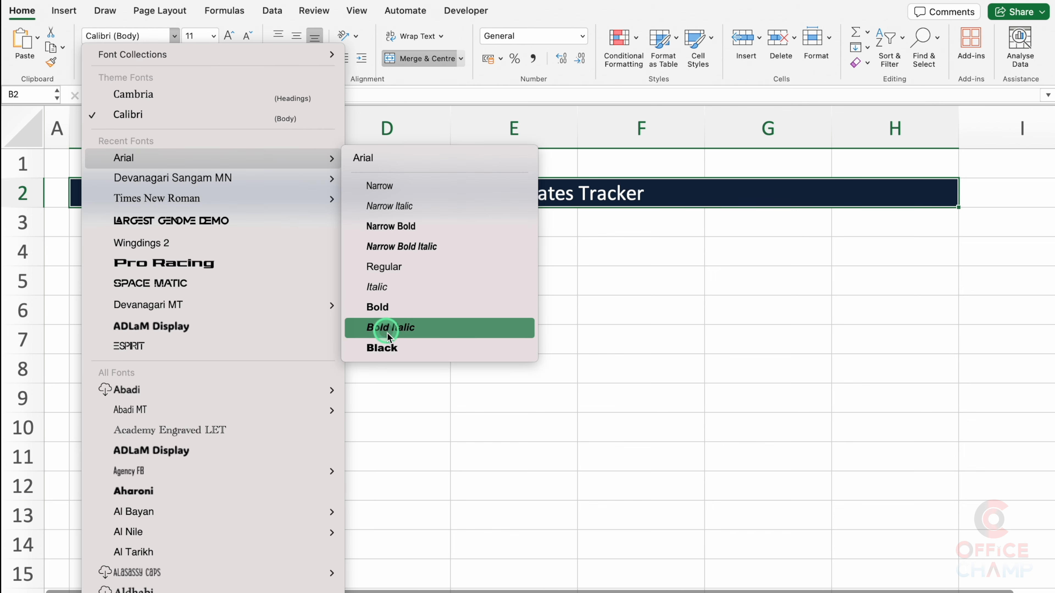
pyautogui.click(391, 353)
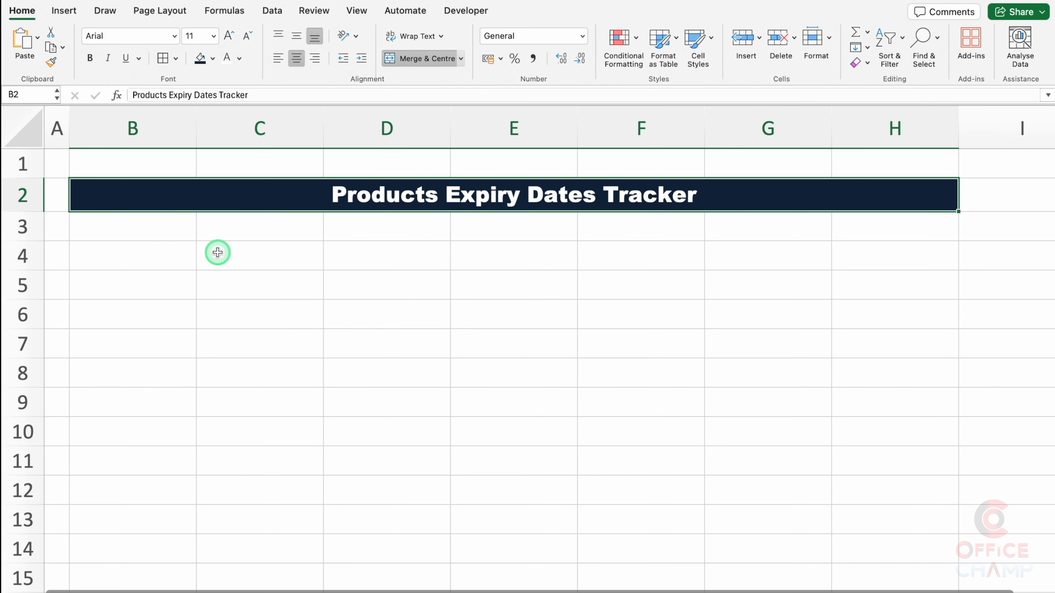
# - Enter the column header "Sl. No." in cell B3
pyautogui.click(120, 231)
pyautogui.write('S')
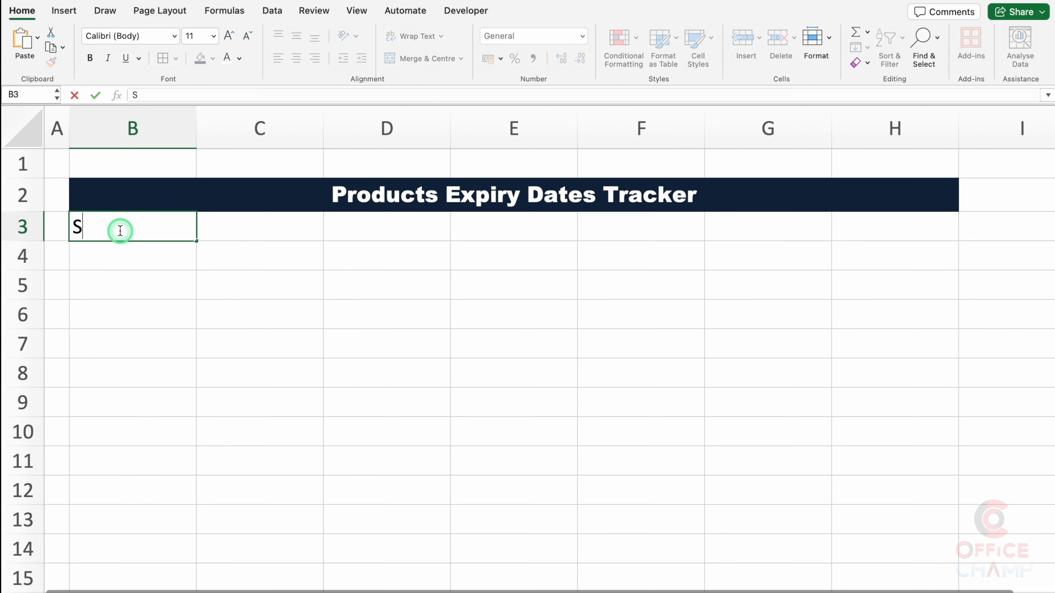
pyautogui.write('l. No.')
pyautogui.press('Tab')
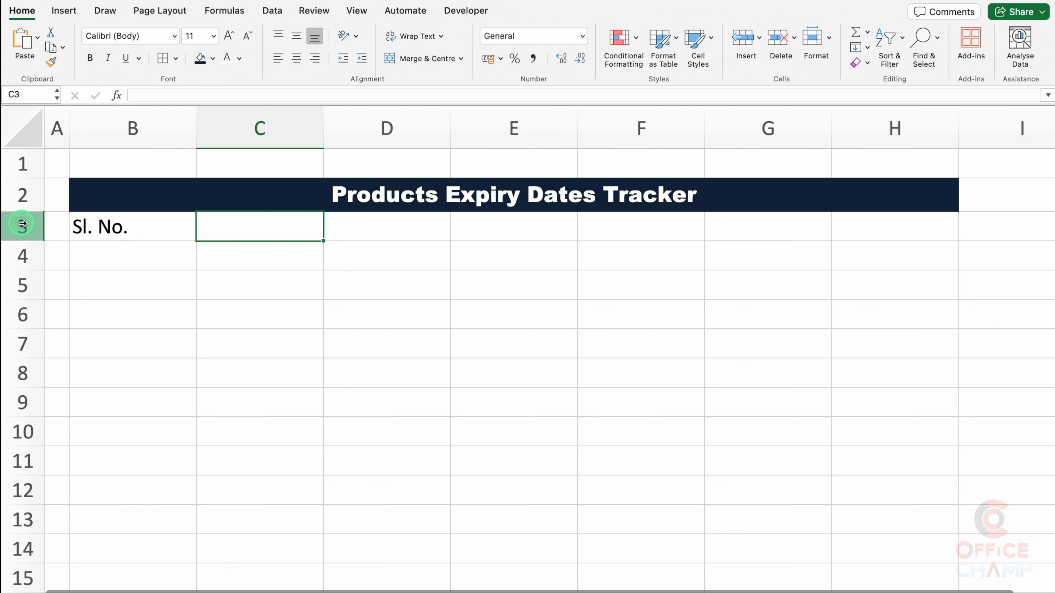
# - Centre row 3 horizontally and apply middle vertical alignment to the whole sheet
pyautogui.click(21, 225)
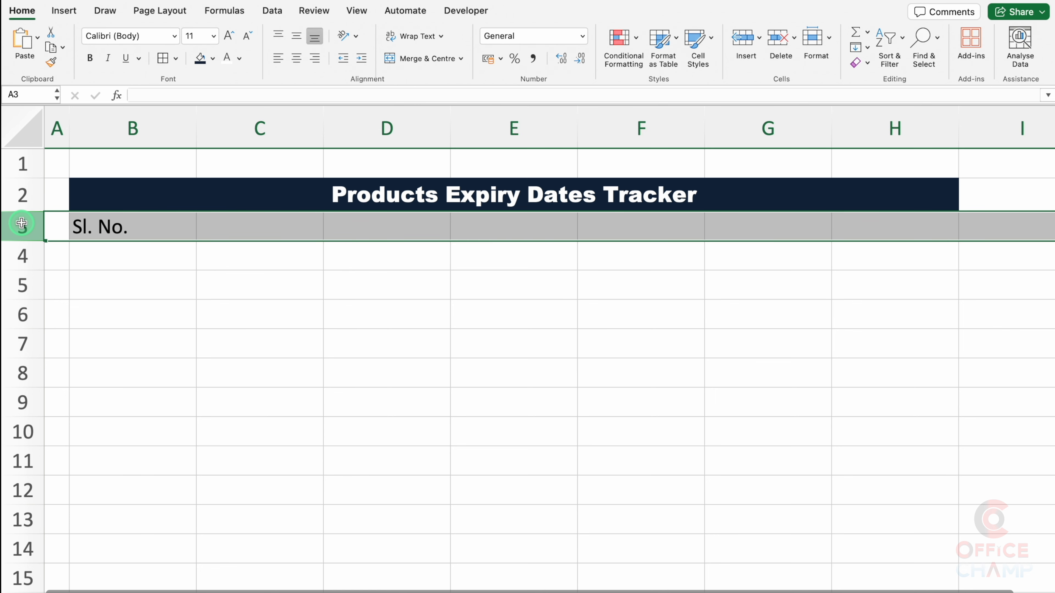
pyautogui.click(297, 64)
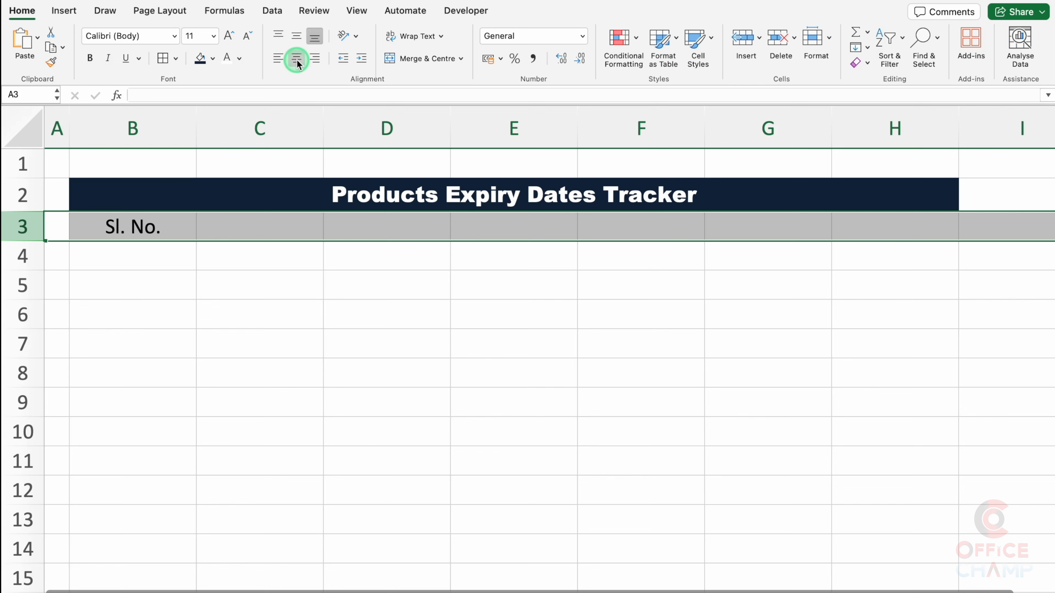
pyautogui.click(23, 122)
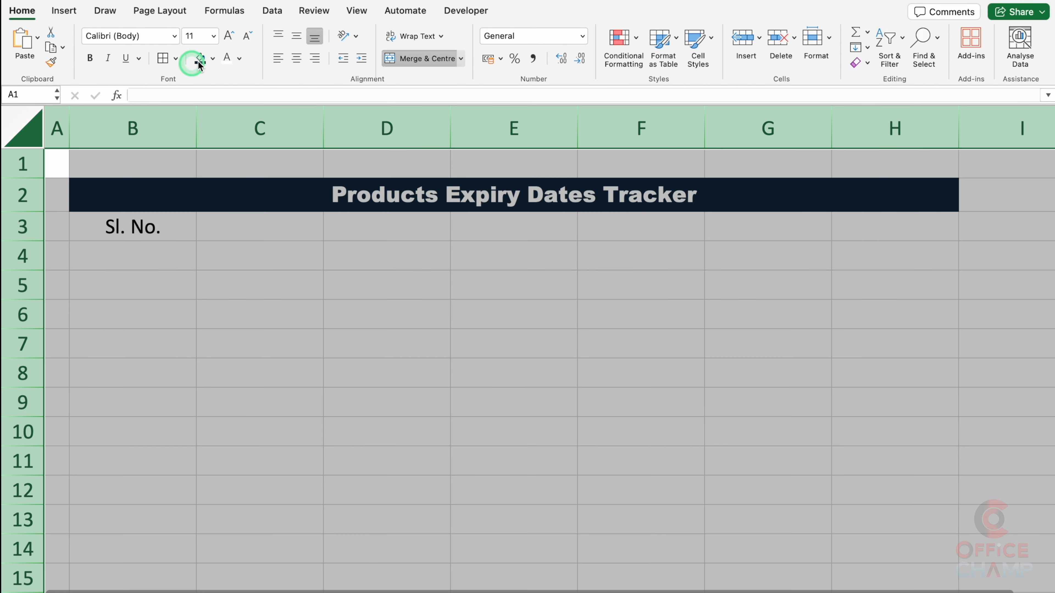
pyautogui.click(296, 36)
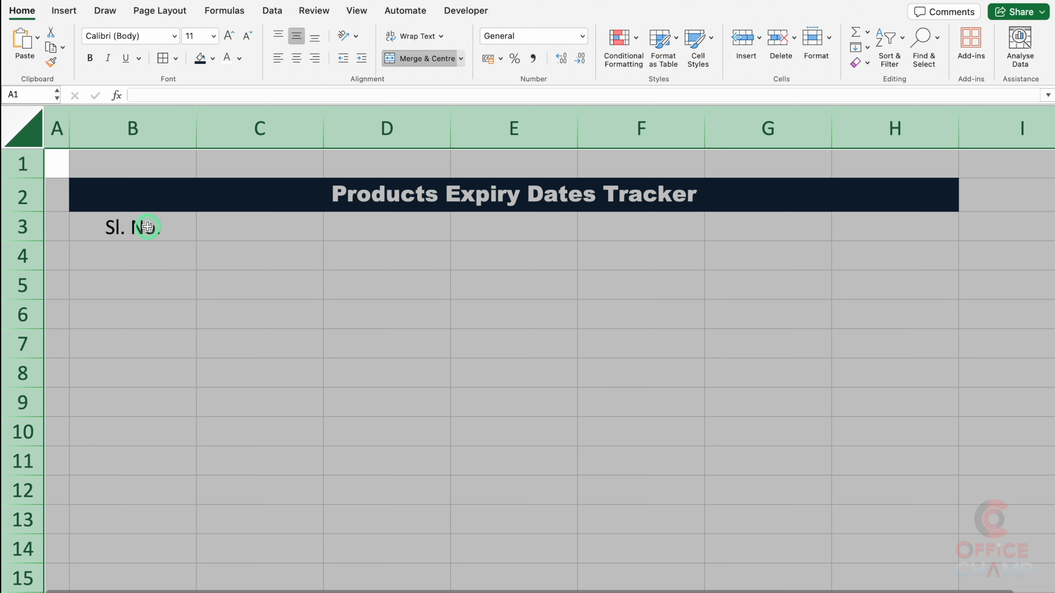
# - Enter the headers "Item Code", "Item Name" and "UOM" in cells C3 to E3
pyautogui.click(258, 228)
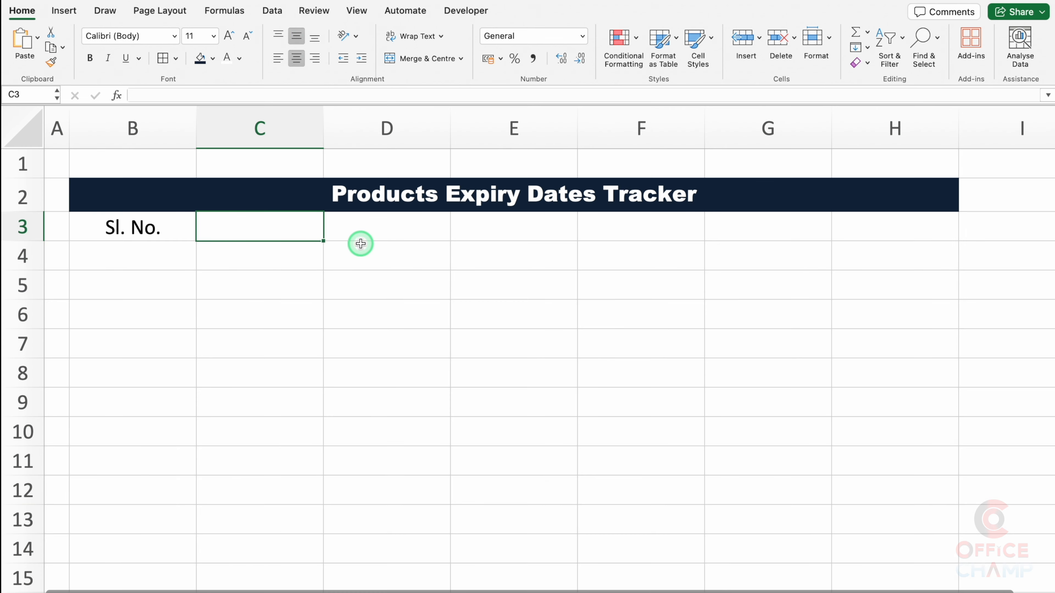
pyautogui.write('Item Code')
pyautogui.press('Tab')
pyautogui.write('I')
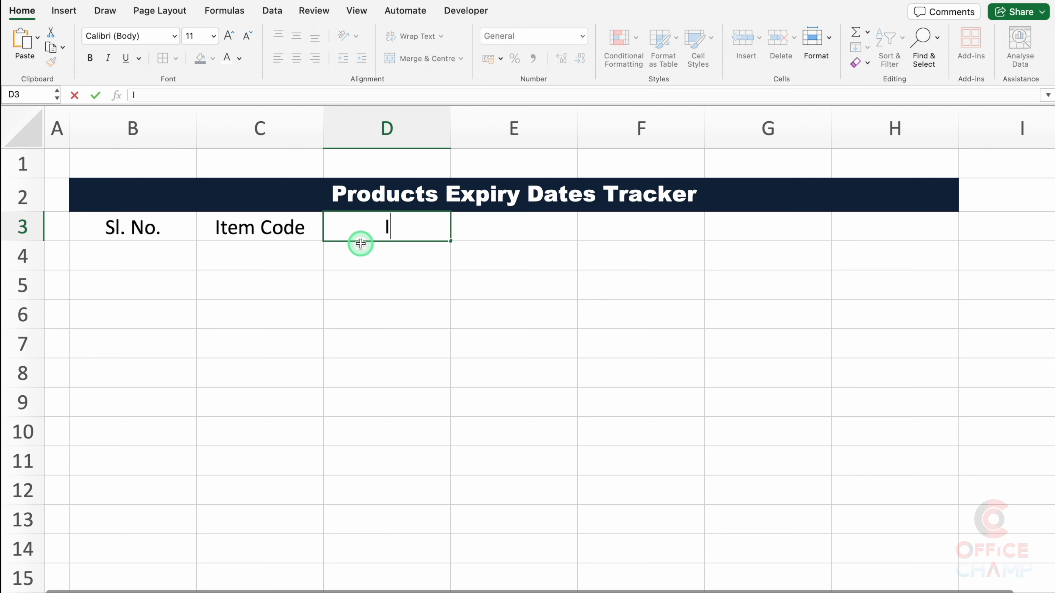
pyautogui.write('tem Name')
pyautogui.press('Tab')
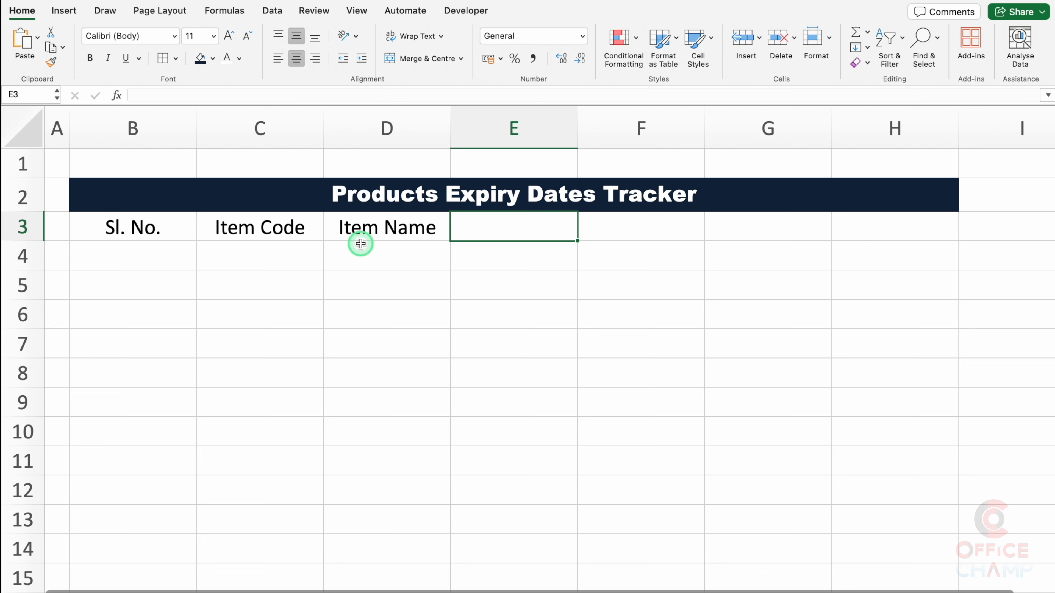
pyautogui.write('UOM')
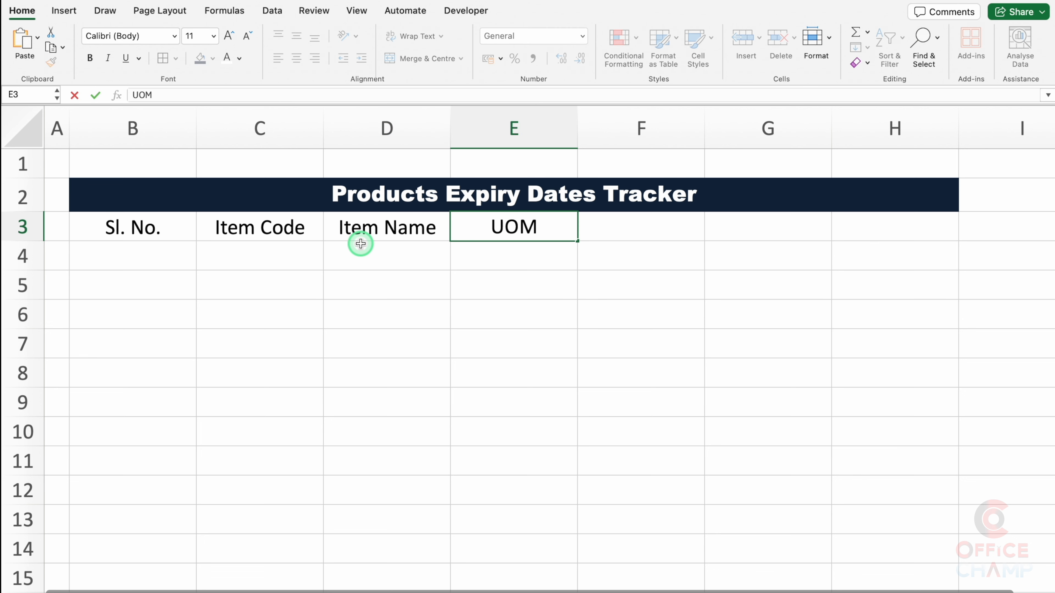
pyautogui.press('Tab')
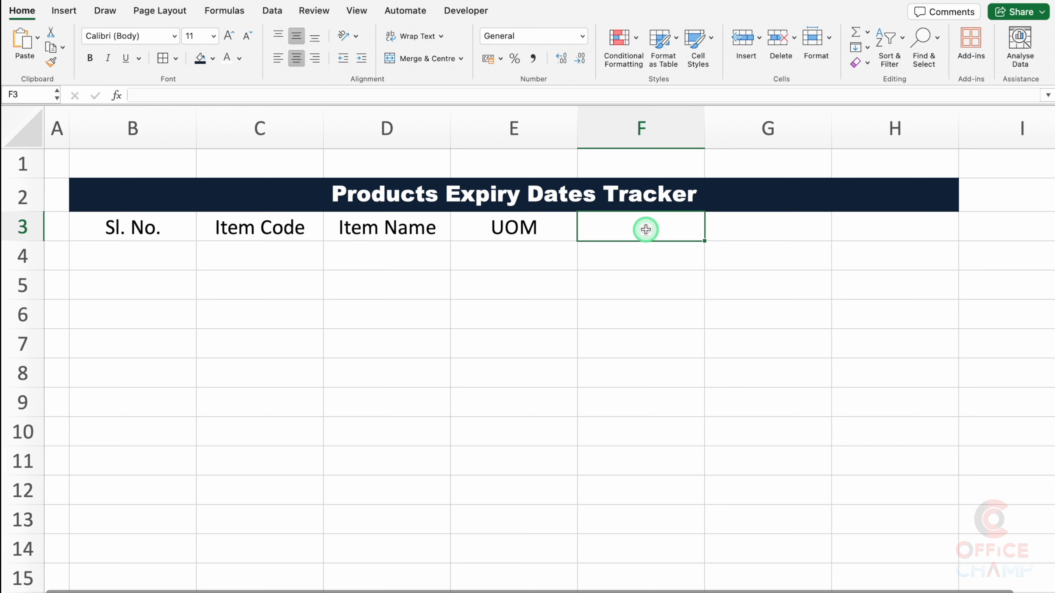
# - Enter "Manufacture Date" in F3 with column F auto-fitted to the text, and "Expiry Date" in G3
pyautogui.write('Manufacture Date')
pyautogui.press('Tab')
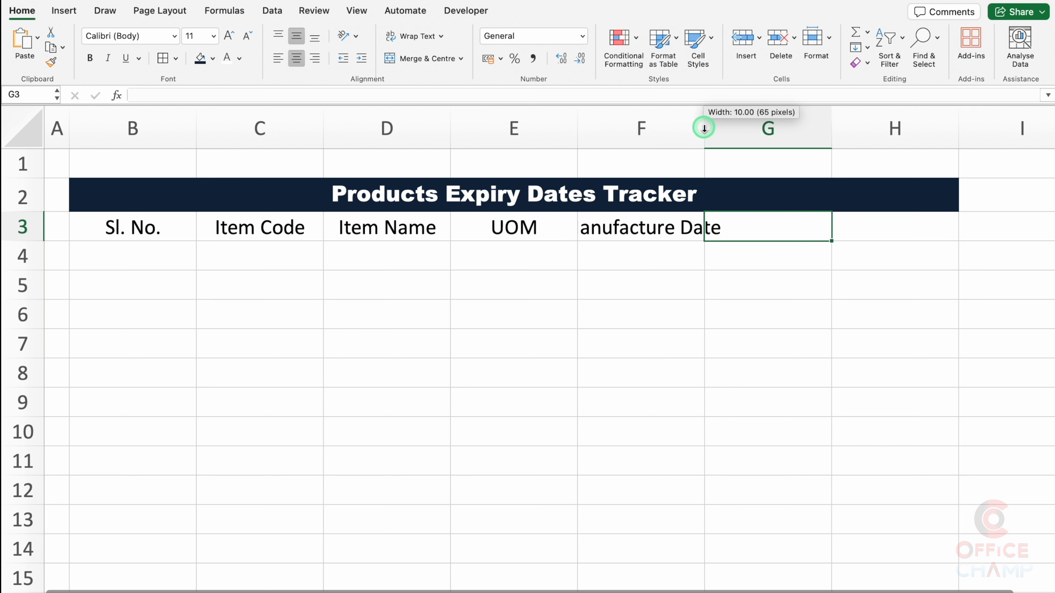
pyautogui.doubleClick(703, 129)
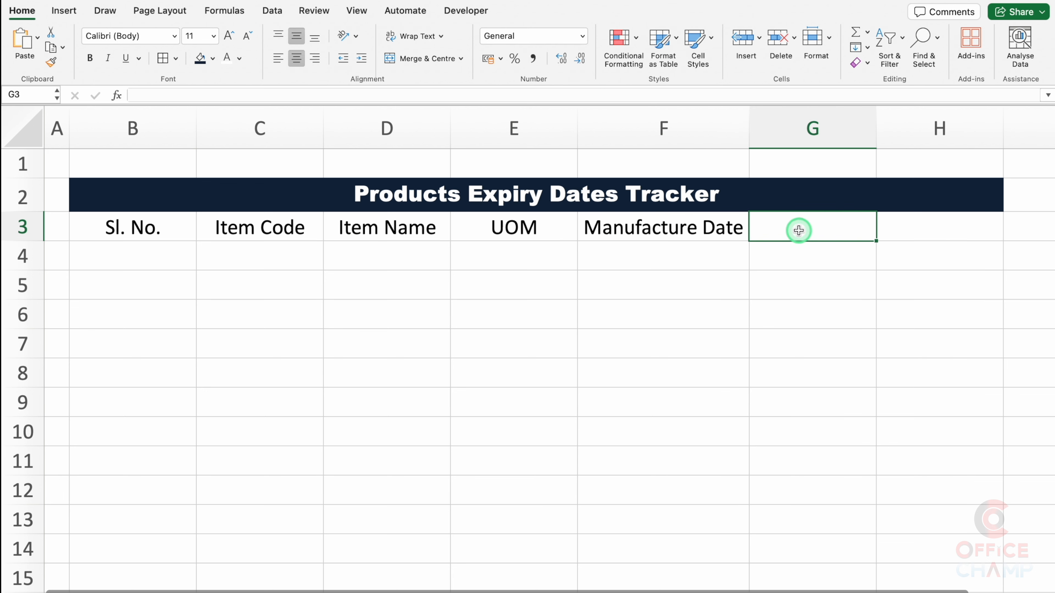
pyautogui.write('Expiry Date')
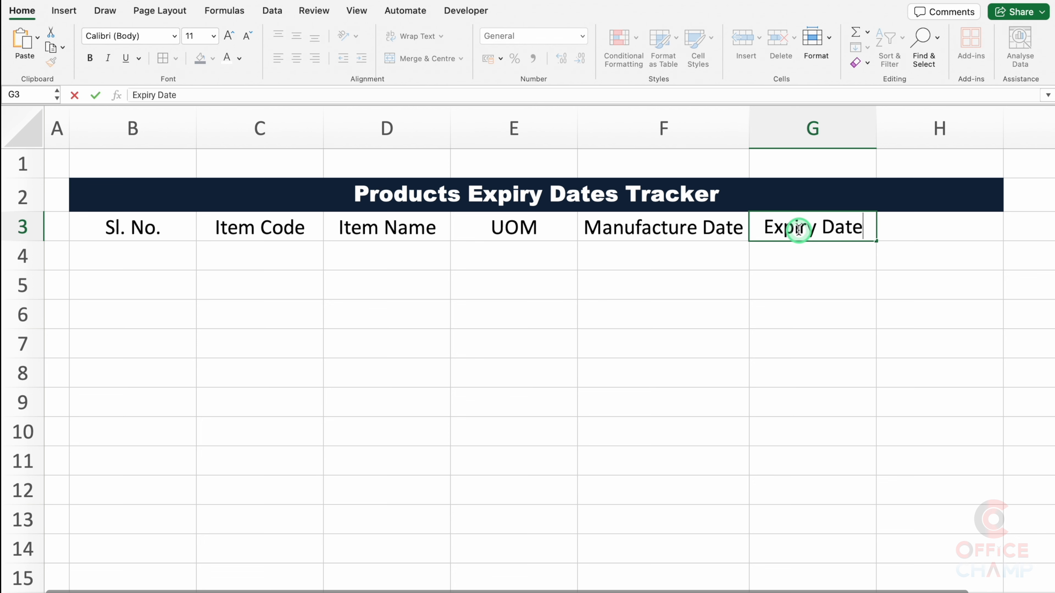
pyautogui.press('Tab')
# - Enter the header "Shelf Life (Months)" in H3, with "(Months)" on a second line within the cell
pyautogui.hscroll(10, 897, 228)
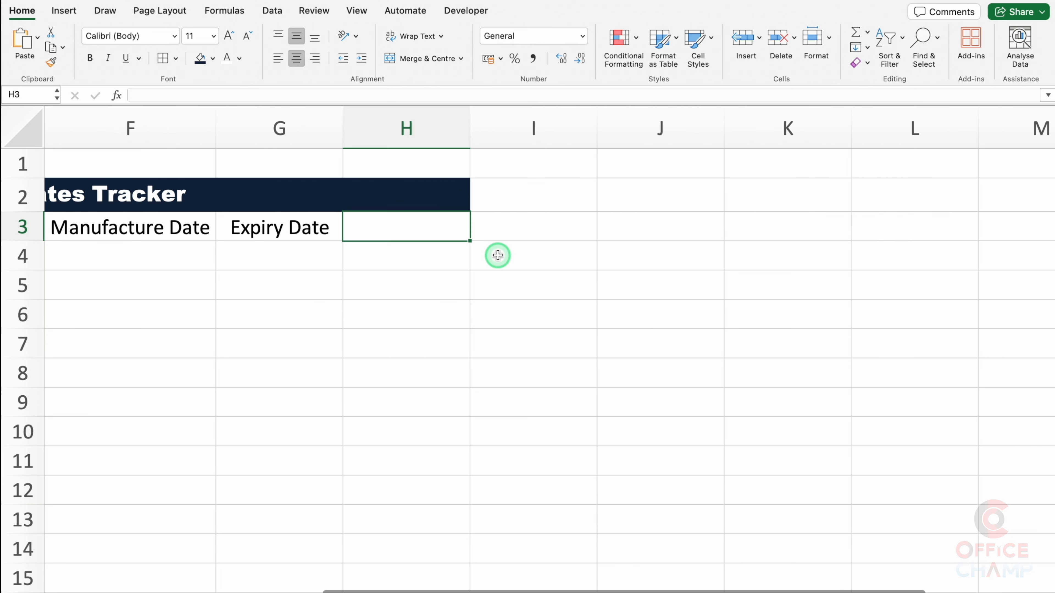
pyautogui.write('Shelf Life')
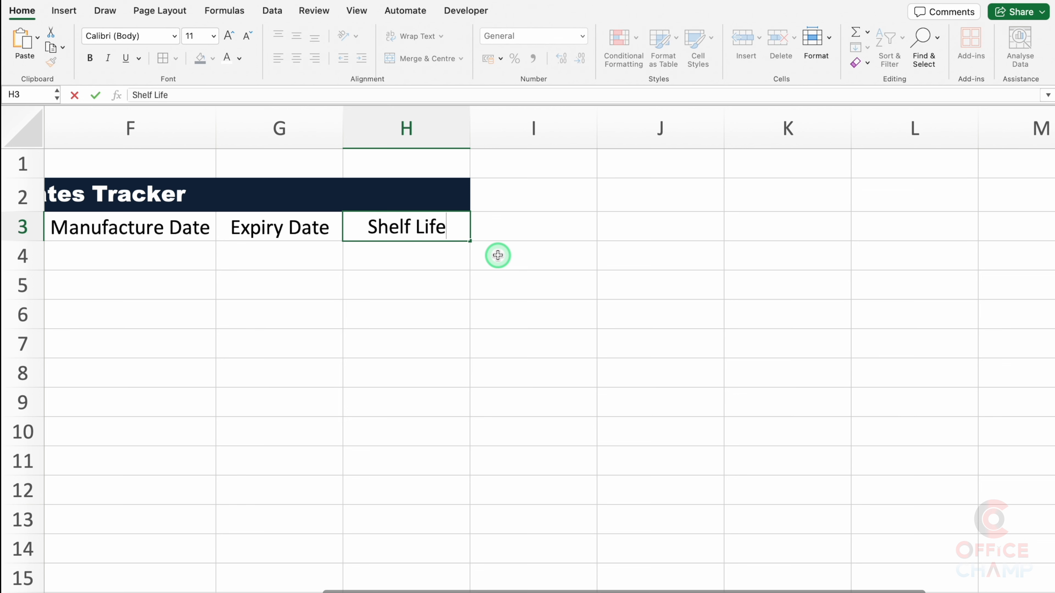
pyautogui.hotkey('alt', 'Return')
pyautogui.write('(Months)')
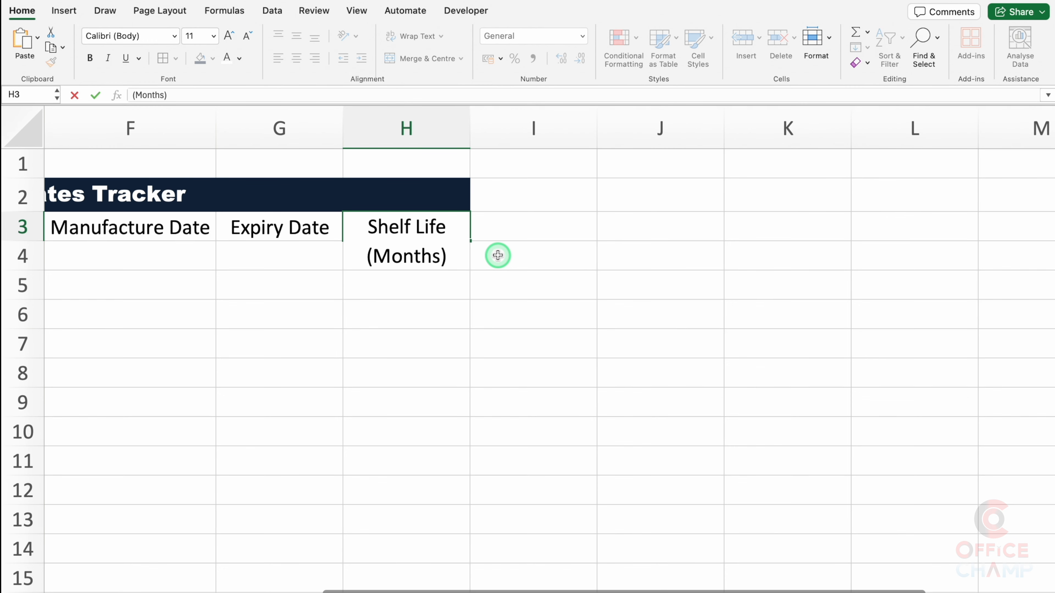
pyautogui.press('Return')
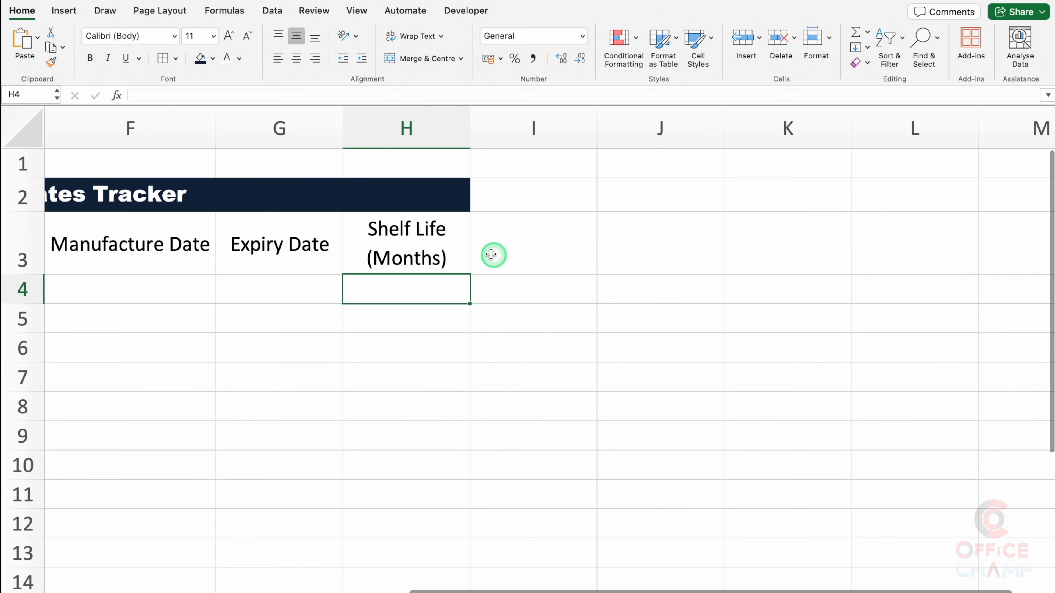
# - Copy the H3 header into I3 and change its second line to "(Days)"
pyautogui.press('Up')
pyautogui.moveTo(470, 273); pyautogui.dragTo(538, 276)
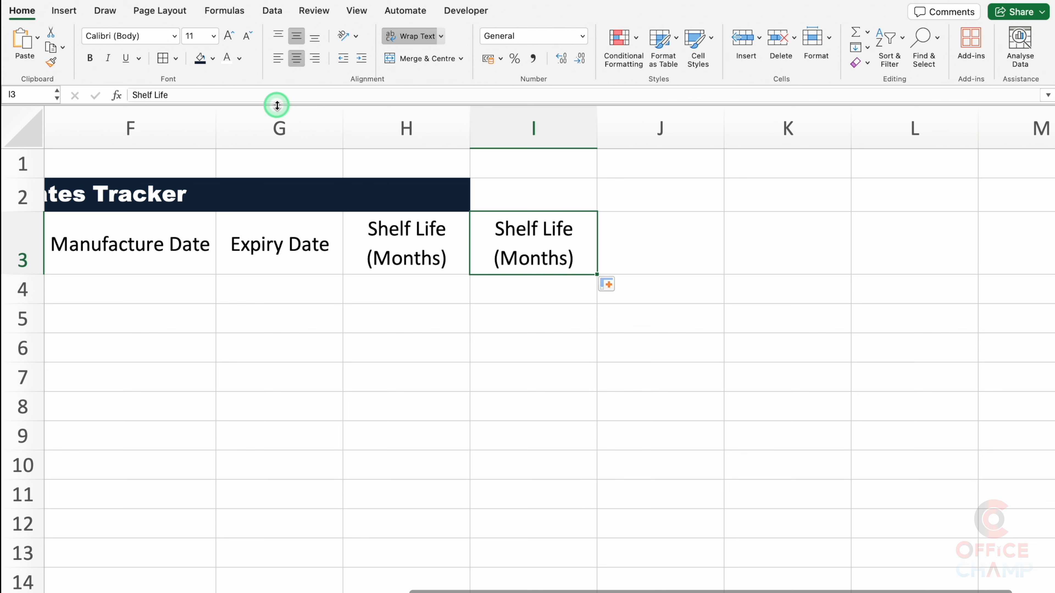
pyautogui.doubleClick(568, 257)
pyautogui.press('BackSpace')
pyautogui.press('BackSpace')
pyautogui.press('BackSpace')
pyautogui.press('BackSpace')
pyautogui.press('BackSpace')
pyautogui.press('BackSpace')
pyautogui.write('Days')
# - Enter the header "Days Pending in Expiry" in J3, wrap its text and widen column J to fit it on two lines
pyautogui.click(655, 234)
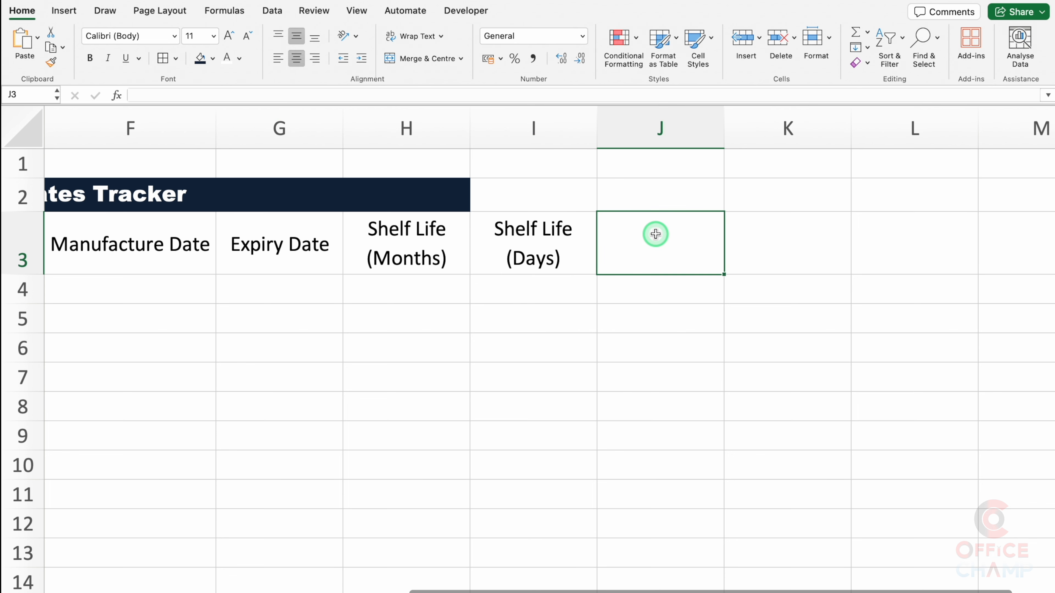
pyautogui.write('Days Pending in Expiry')
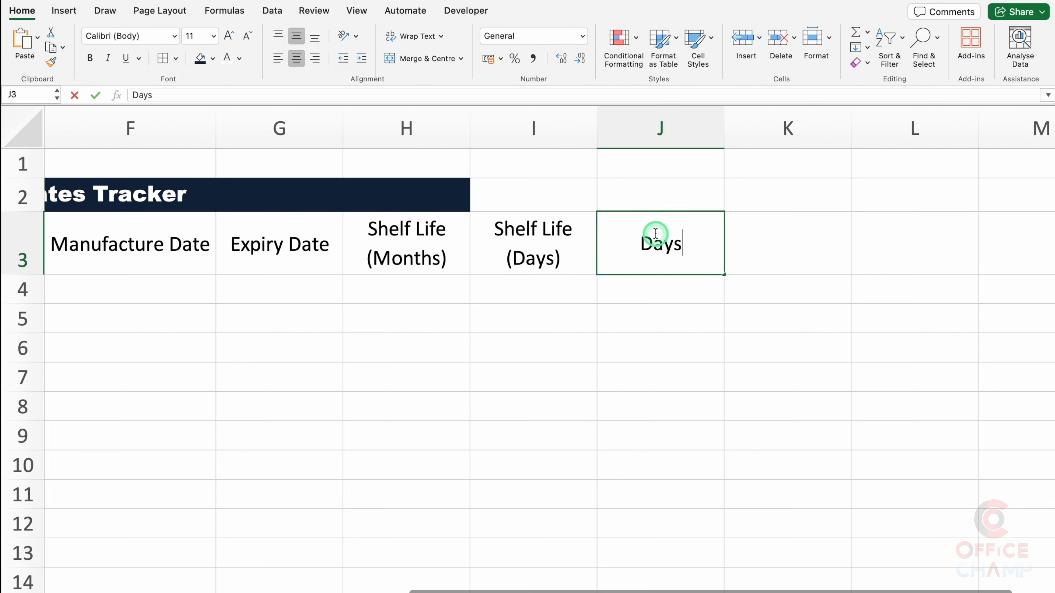
pyautogui.press('Return')
pyautogui.click(653, 245)
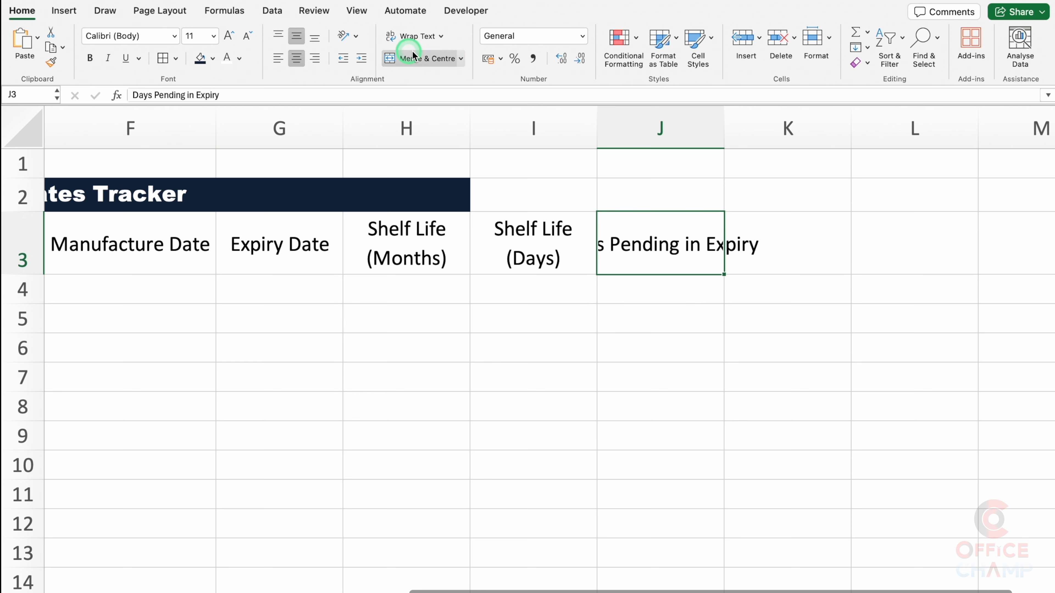
pyautogui.click(417, 36)
pyautogui.moveTo(724, 126); pyautogui.dragTo(780, 129)
# - Enter the header "Status" in K3
pyautogui.click(825, 257)
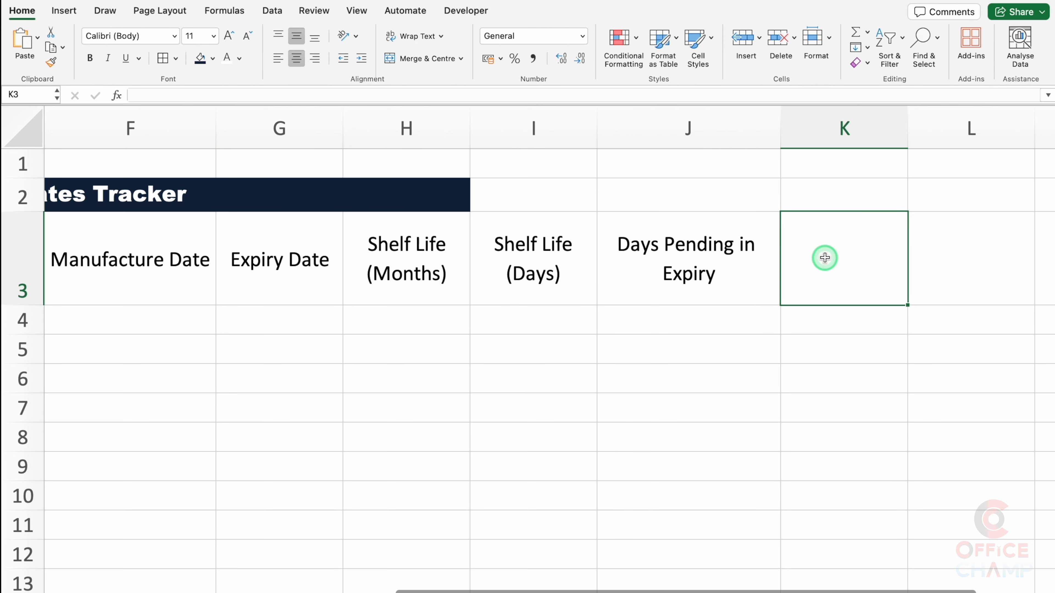
pyautogui.write('Status')
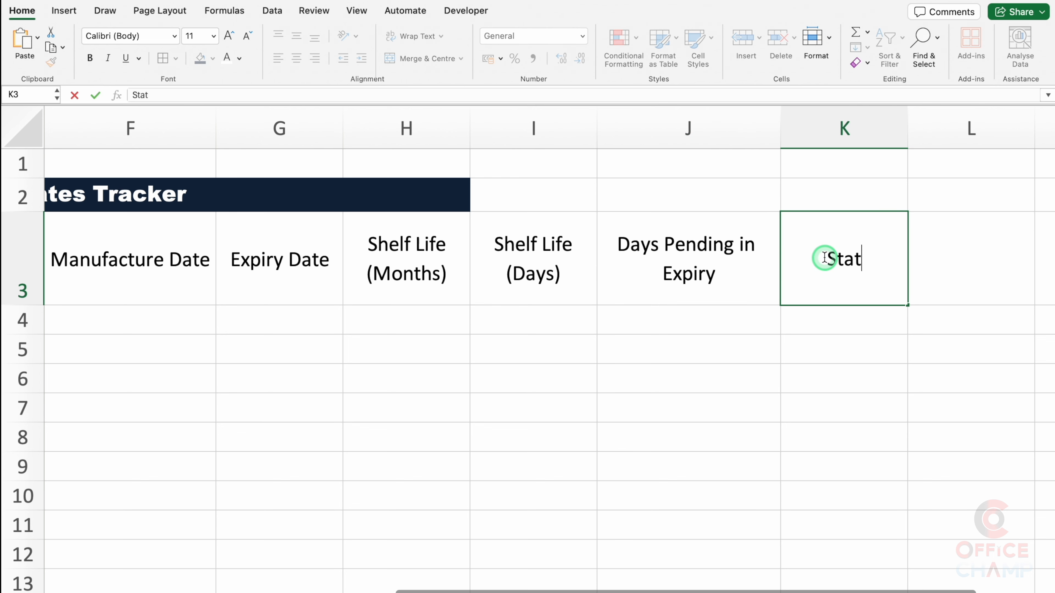
pyautogui.press('Return')
# - Extend the merged and centred title across B2:K2 and apply borders to it
pyautogui.click(348, 194)
pyautogui.hscroll(-2, 540, 573)
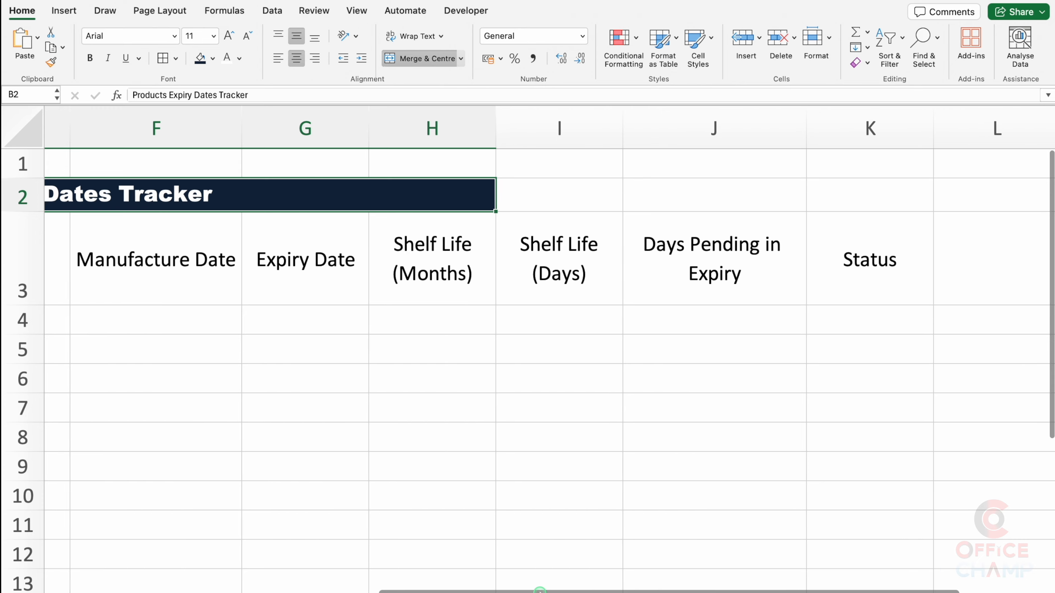
pyautogui.moveTo(505, 591); pyautogui.dragTo(509, 590)
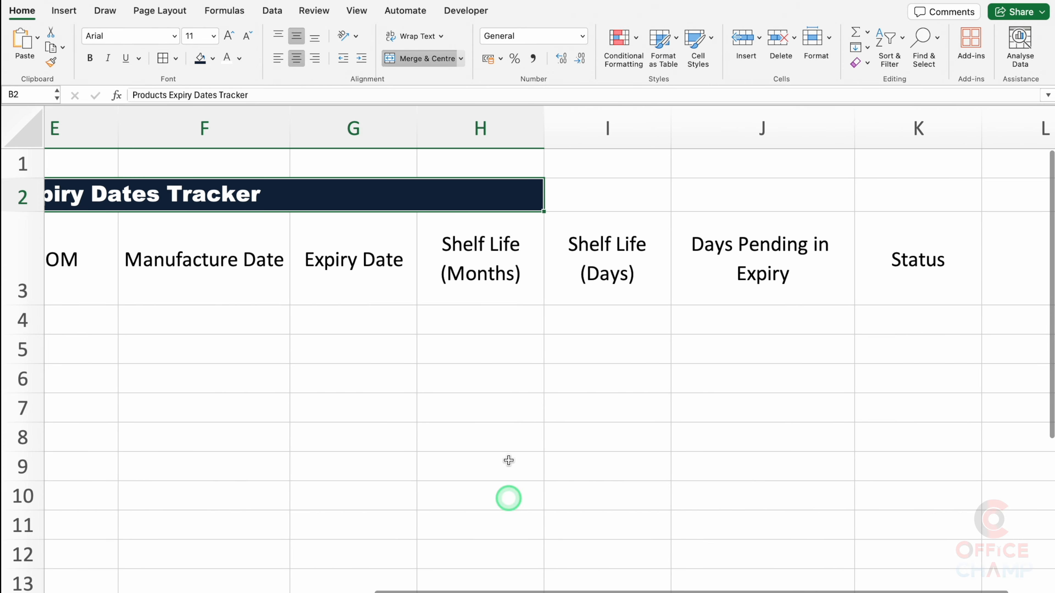
pyautogui.moveTo(510, 192); pyautogui.dragTo(868, 181)
pyautogui.click(433, 61)
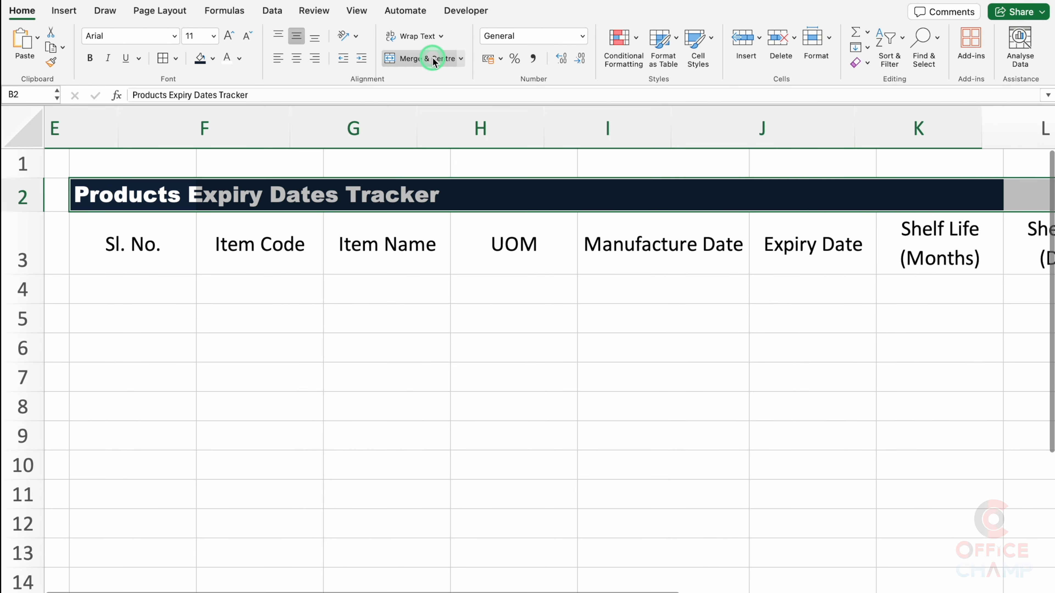
pyautogui.click(162, 58)
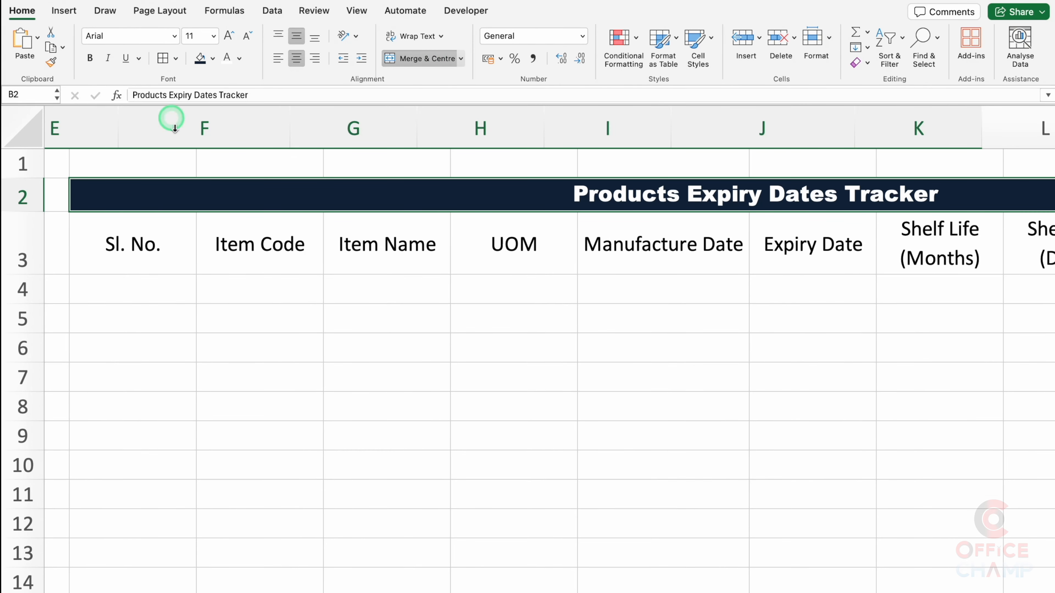
# - Fill the header cells B3:K3 with the standard blue colour and make their text white
pyautogui.click(120, 247)
pyautogui.moveTo(201, 282); pyautogui.dragTo(201, 281)
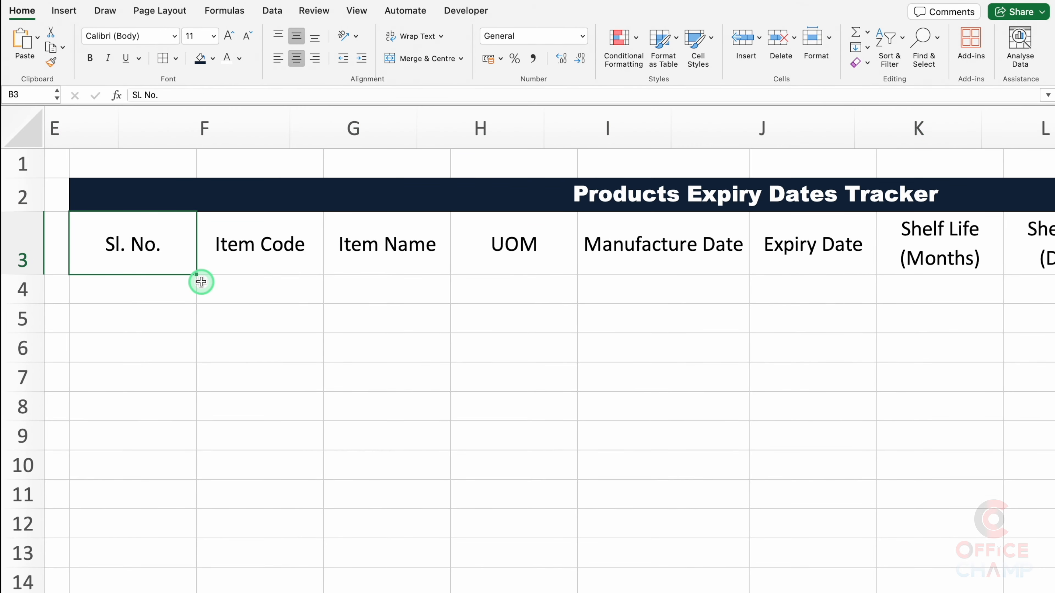
pyautogui.hotkey('ctrl', 'shift', 'Right')
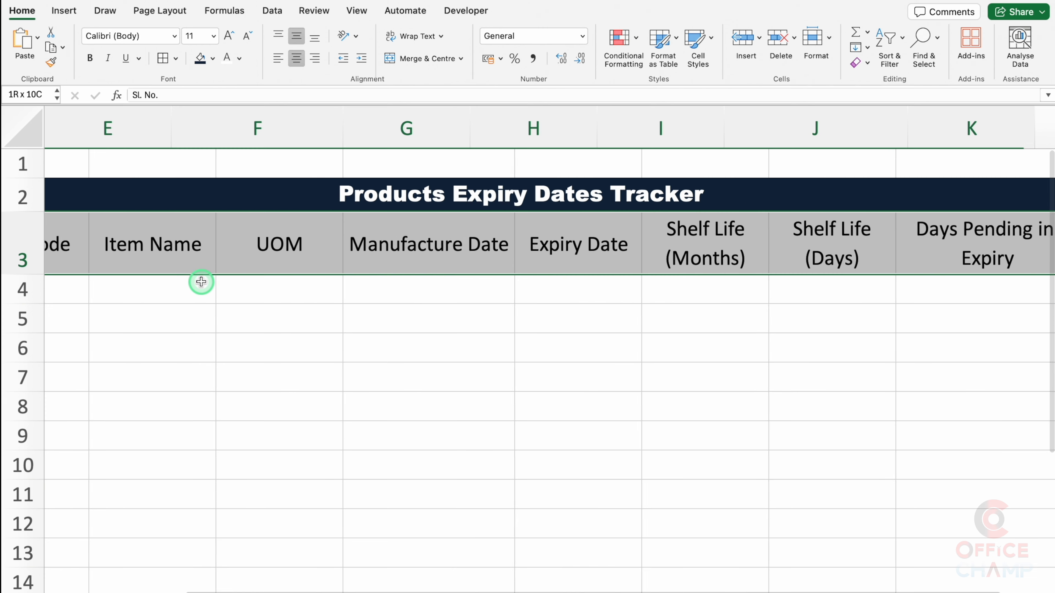
pyautogui.click(212, 58)
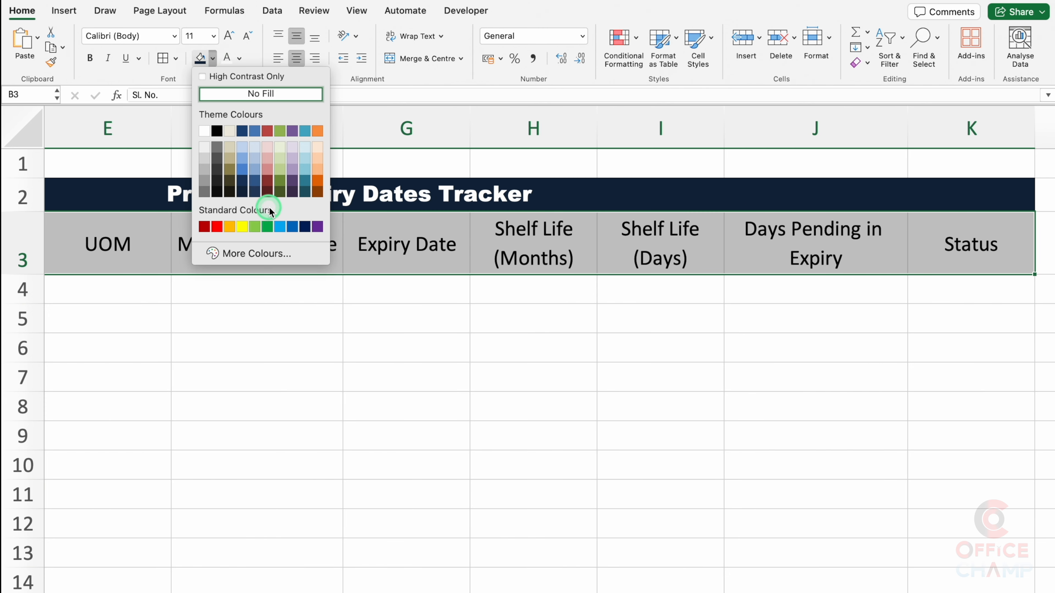
pyautogui.click(295, 226)
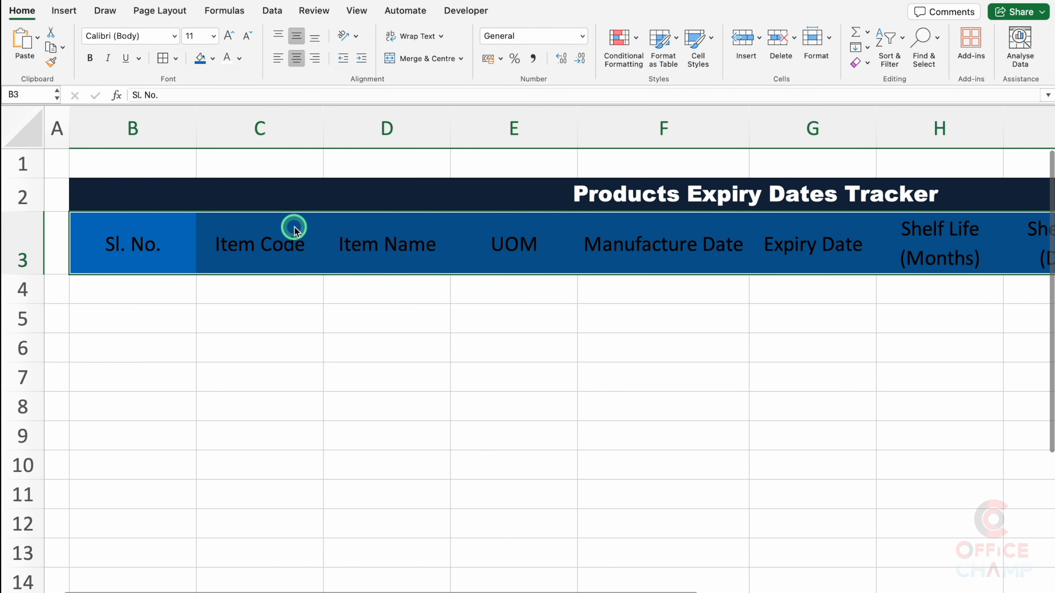
pyautogui.click(226, 59)
# - Set the header cells B3:K3 to Arial Bold and apply borders around each cell
pyautogui.click(173, 37)
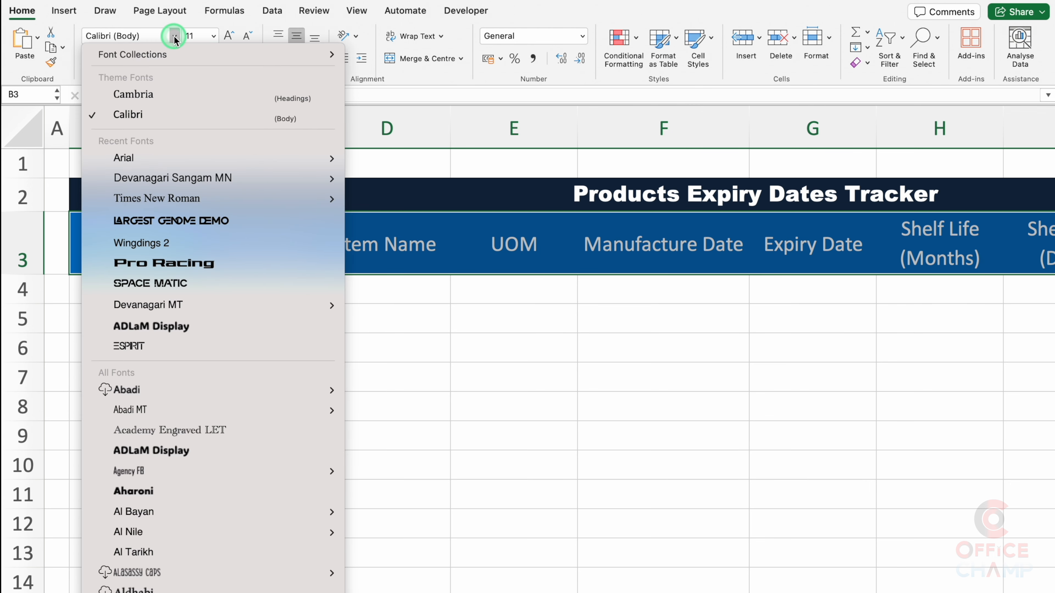
pyautogui.moveTo(172, 160)
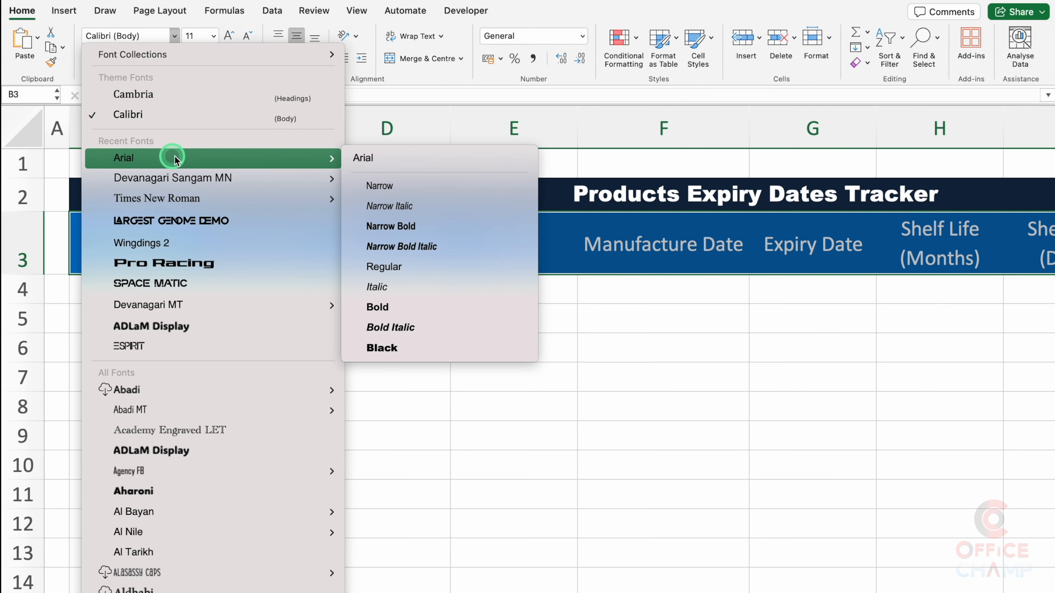
pyautogui.click(388, 310)
pyautogui.click(162, 59)
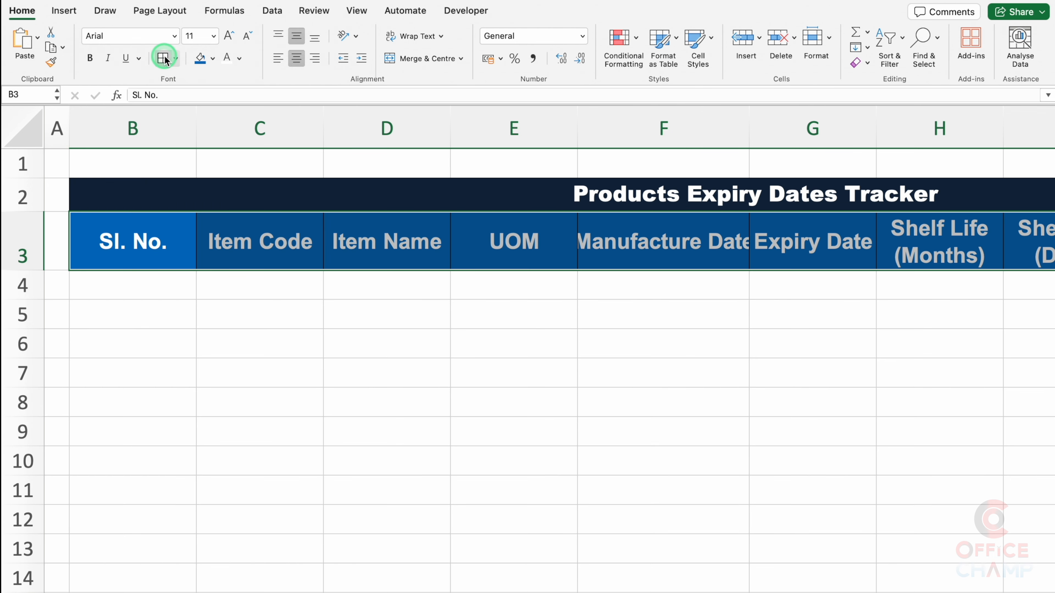
# - Enter the serial numbers 1 and 2 in B4 and B5 and centre column B
pyautogui.click(150, 285)
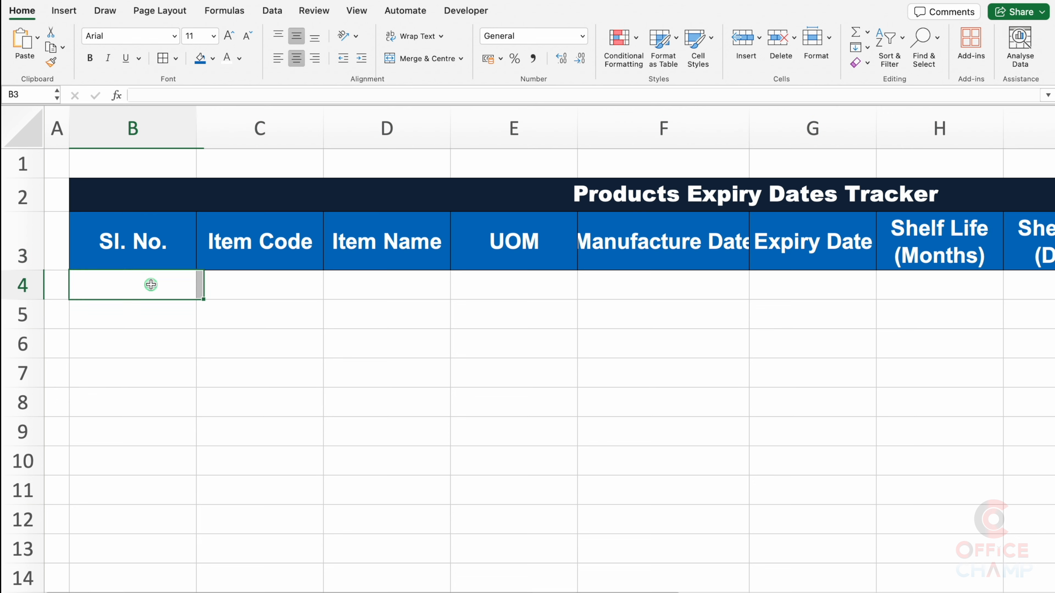
pyautogui.write('1')
pyautogui.press('Return')
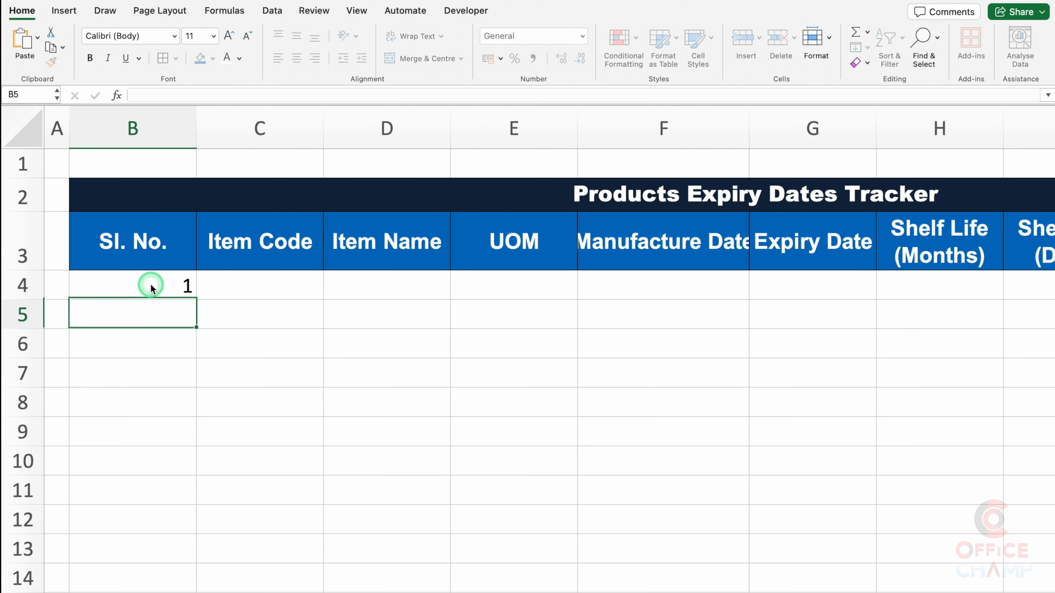
pyautogui.write('2')
pyautogui.press('Return')
pyautogui.click(151, 121)
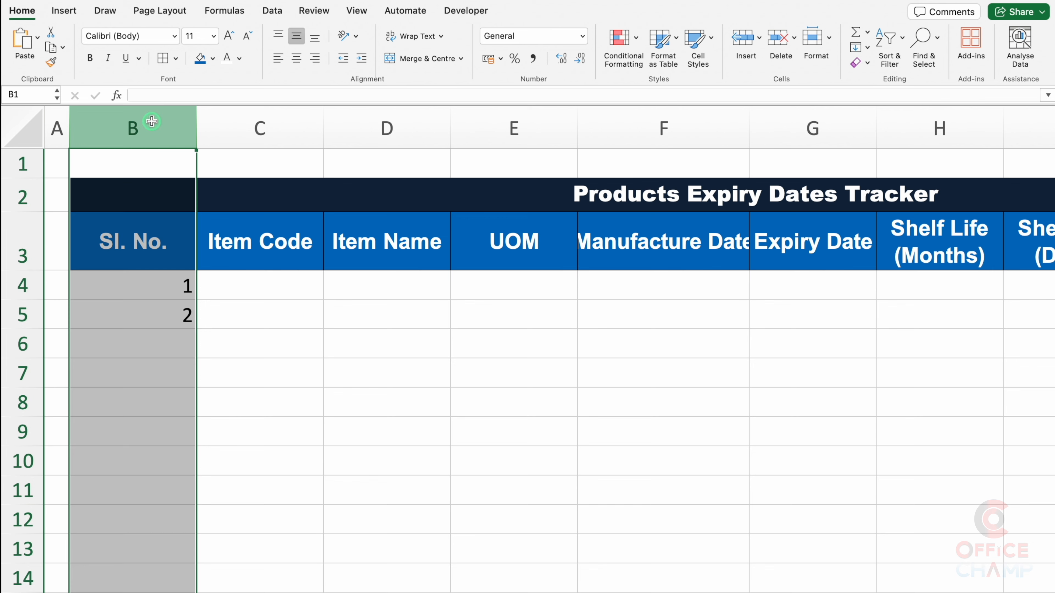
pyautogui.click(295, 61)
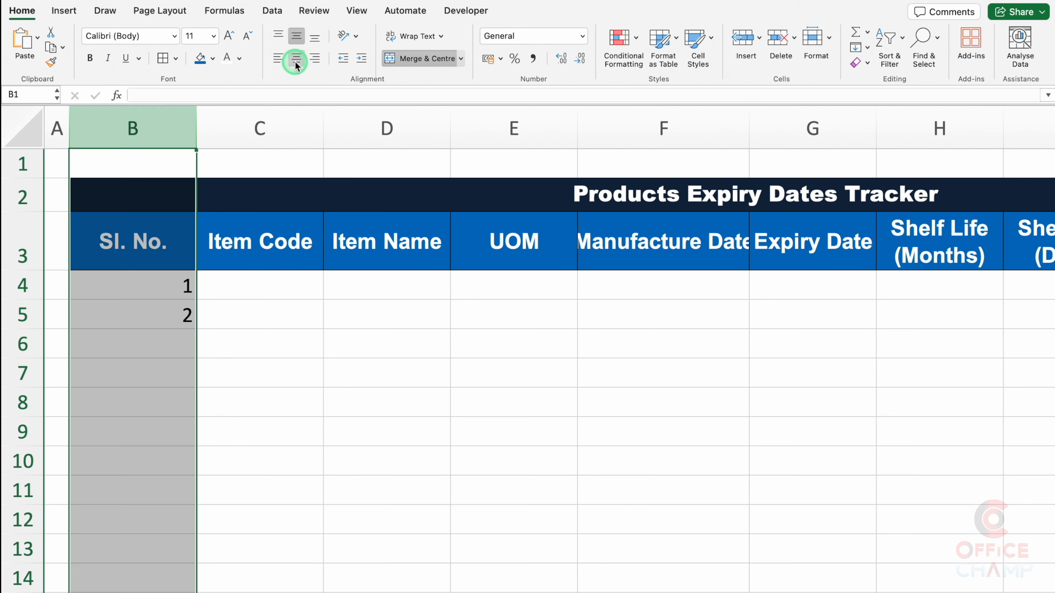
# - Extend the serial numbers down to 10 in B13 and apply borders to all cells of the table B3:K13
pyautogui.moveTo(169, 284); pyautogui.dragTo(195, 553)
pyautogui.click(163, 58)
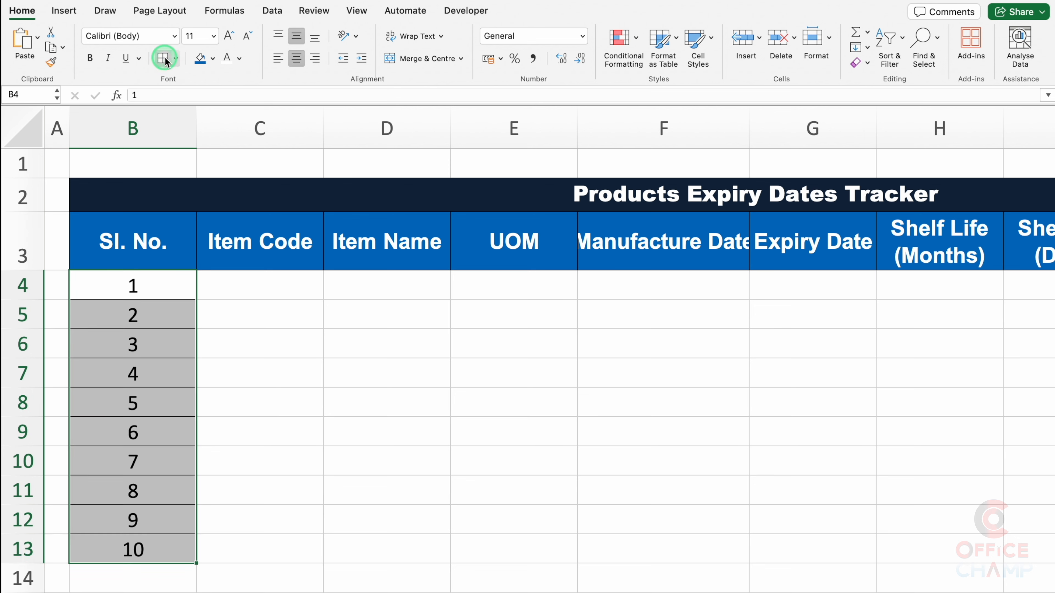
pyautogui.click(143, 242)
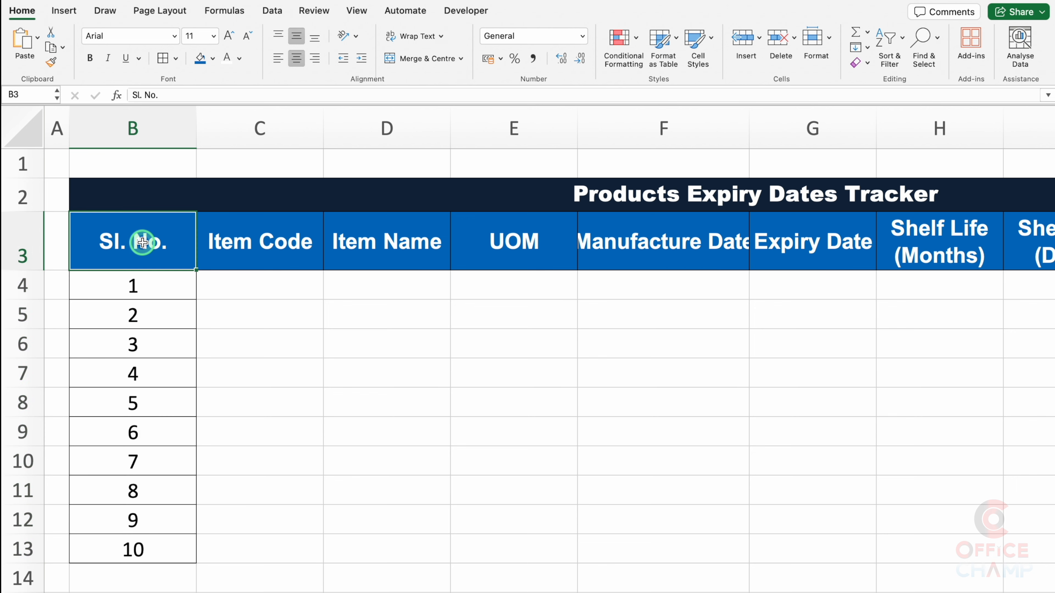
pyautogui.hotkey('ctrl', 'shift', 'Down')
pyautogui.hotkey('ctrl', 'shift', 'Right')
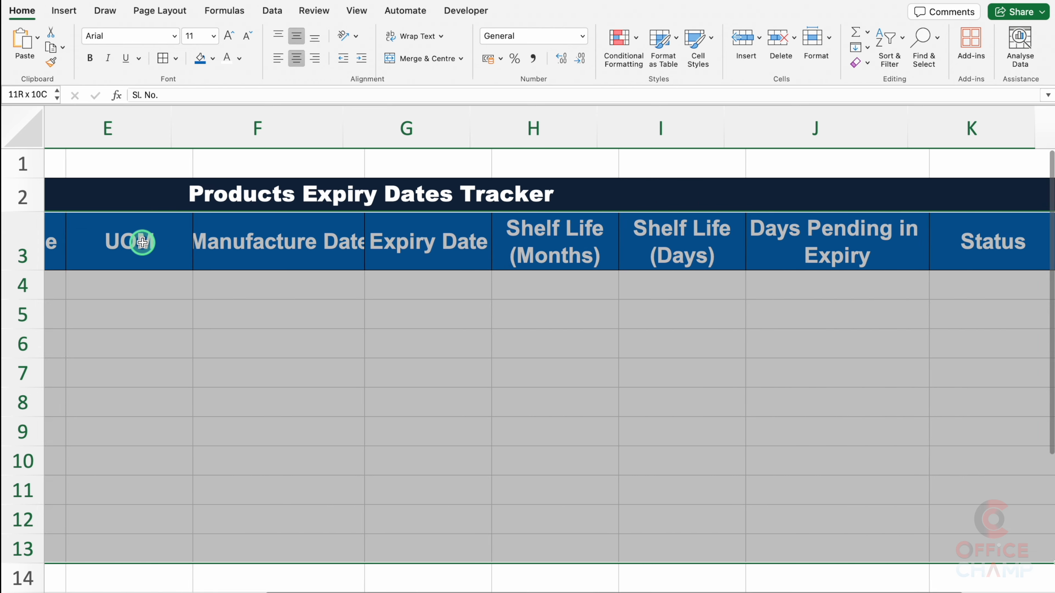
pyautogui.click(162, 58)
# - Fill C4:C13 with item codes IT001 to IT010 and D4:D13 with item names Product 1 to Product 10
pyautogui.click(266, 287)
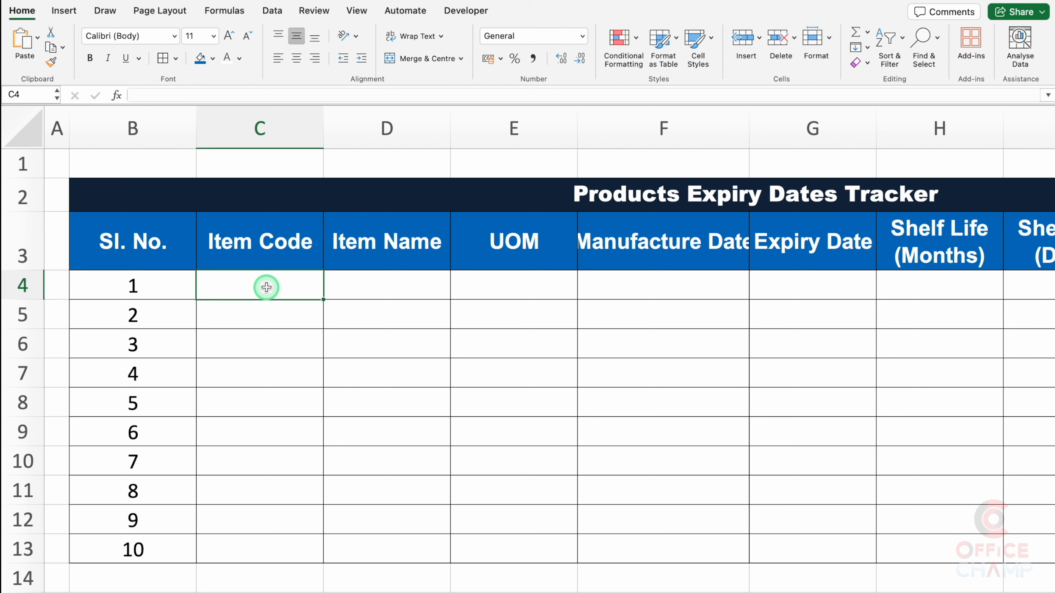
pyautogui.doubleClick(324, 300)
pyautogui.click(382, 283)
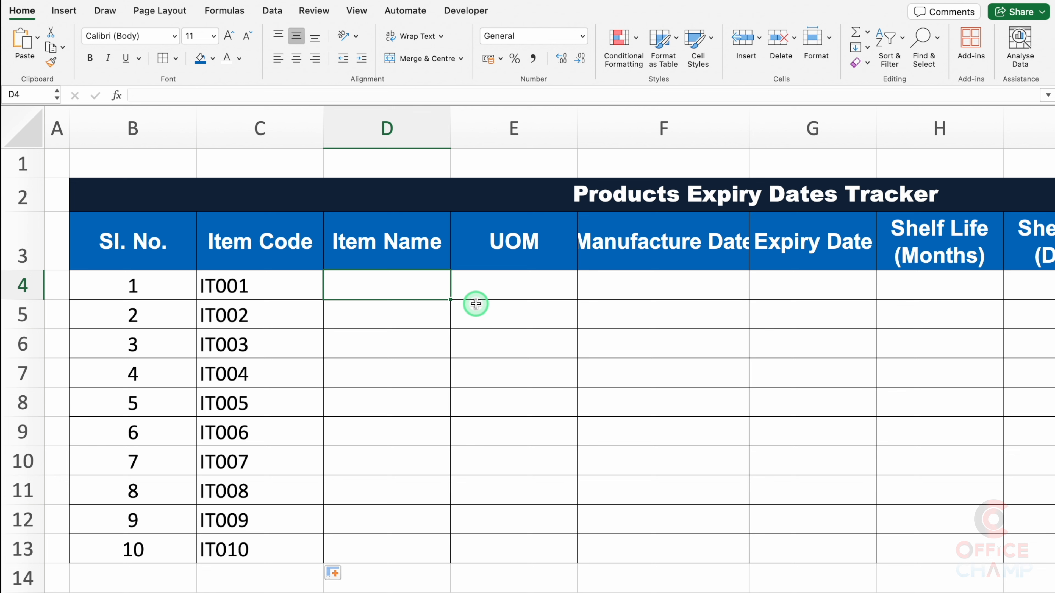
pyautogui.write('Product ')
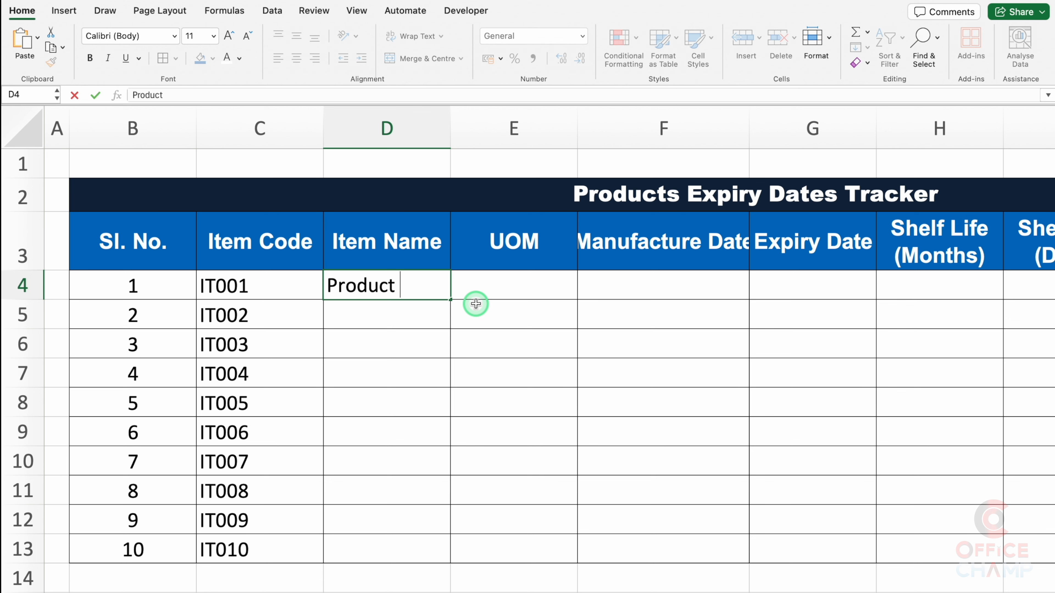
pyautogui.write('1')
pyautogui.press('Return')
pyautogui.click(428, 283)
pyautogui.doubleClick(450, 299)
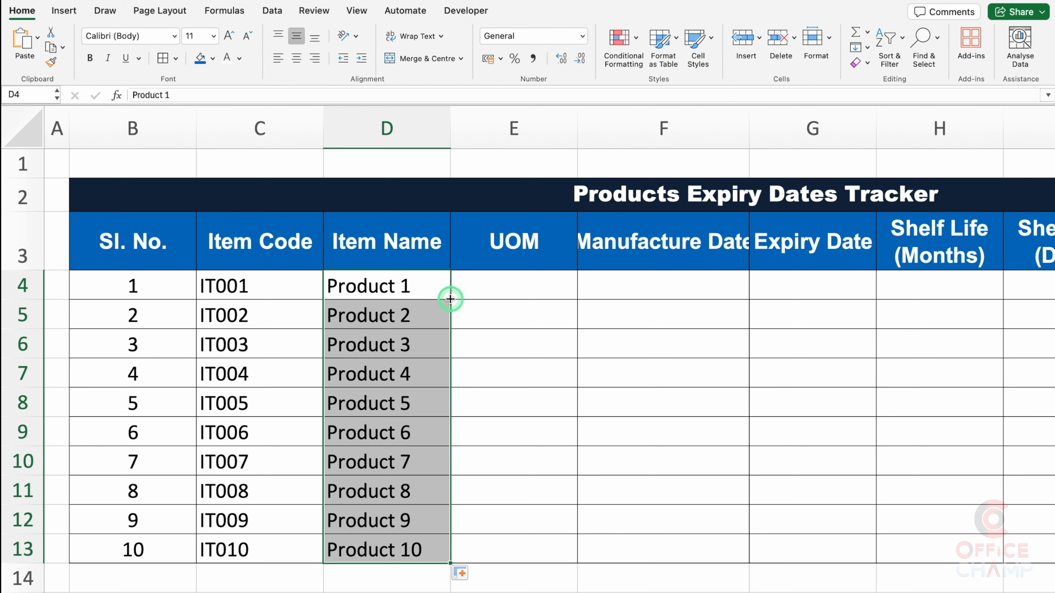
# - Enter the units "Pcs." in E4, "Nos." in E8 and "Boxes" in E11 of the UOM column
pyautogui.click(508, 286)
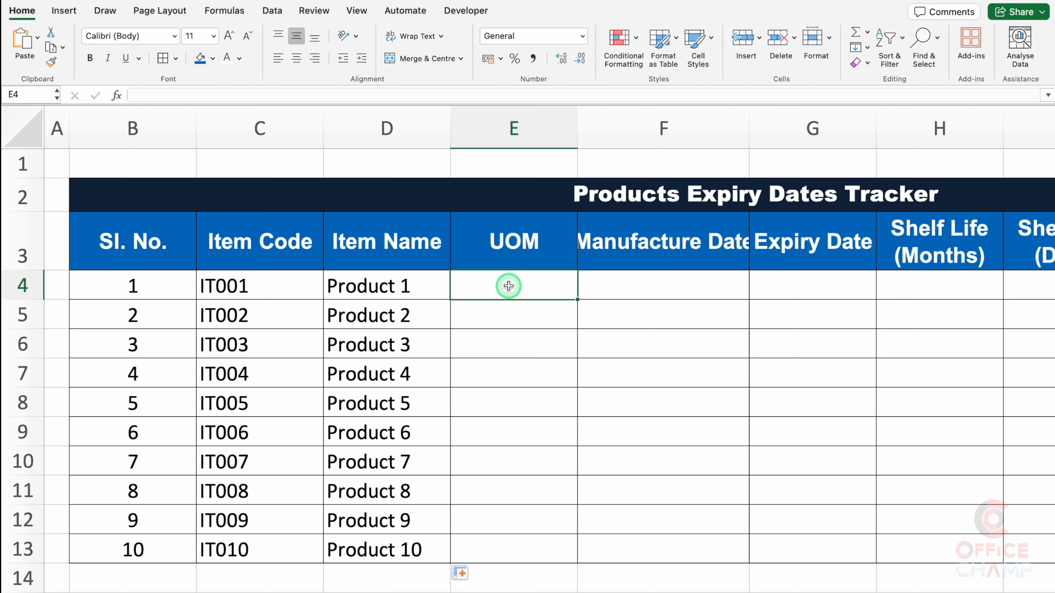
pyautogui.write('P')
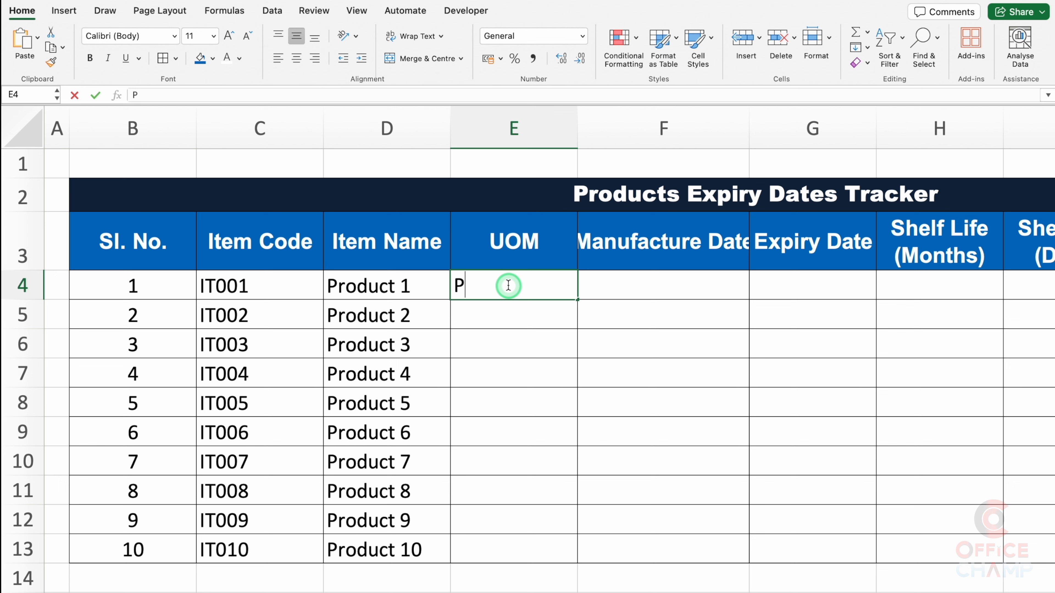
pyautogui.write('cs.')
pyautogui.press('Return')
pyautogui.press('Return')
pyautogui.press('Return')
pyautogui.press('Return')
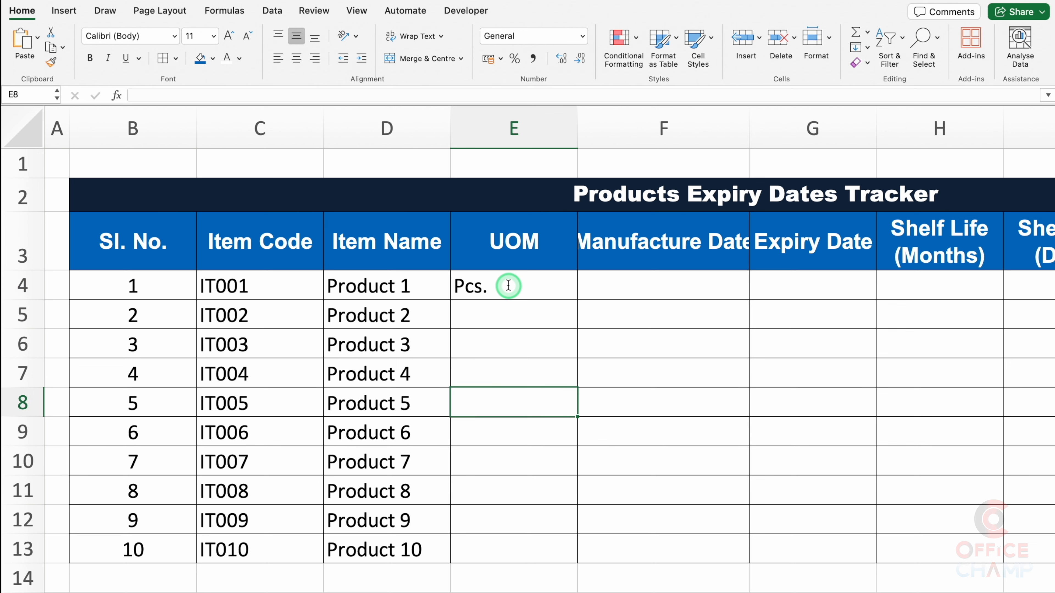
pyautogui.write('Nos.')
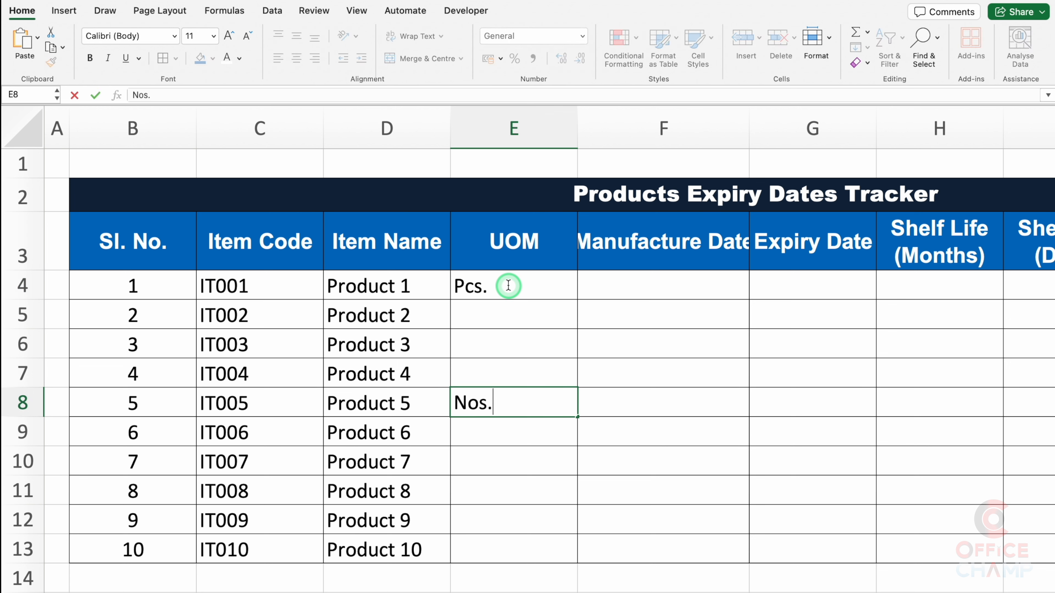
pyautogui.press('Return')
pyautogui.press('Return')
pyautogui.press('Return')
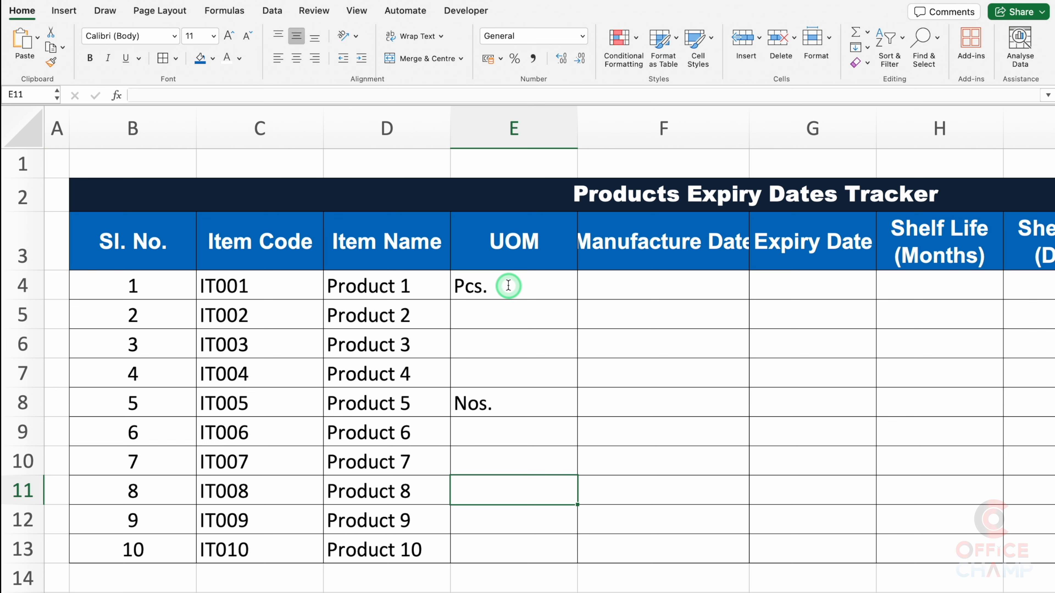
pyautogui.write('Boxes')
# - Fill the UOM column down with Pcs. in E4:E7, Nos. in E8:E10 and Boxes in E11:E13
pyautogui.click(508, 285)
pyautogui.moveTo(577, 299); pyautogui.dragTo(575, 554)
pyautogui.click(565, 400)
pyautogui.click(549, 487)
# - Wrap the text in header row 3 and give columns F and G the same width
pyautogui.click(631, 290)
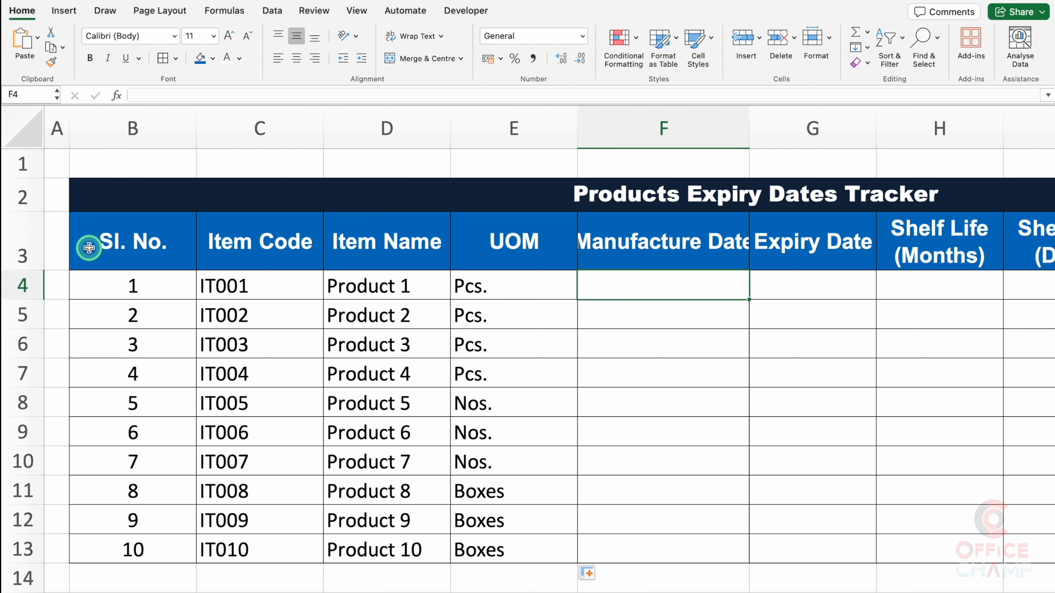
pyautogui.click(17, 242)
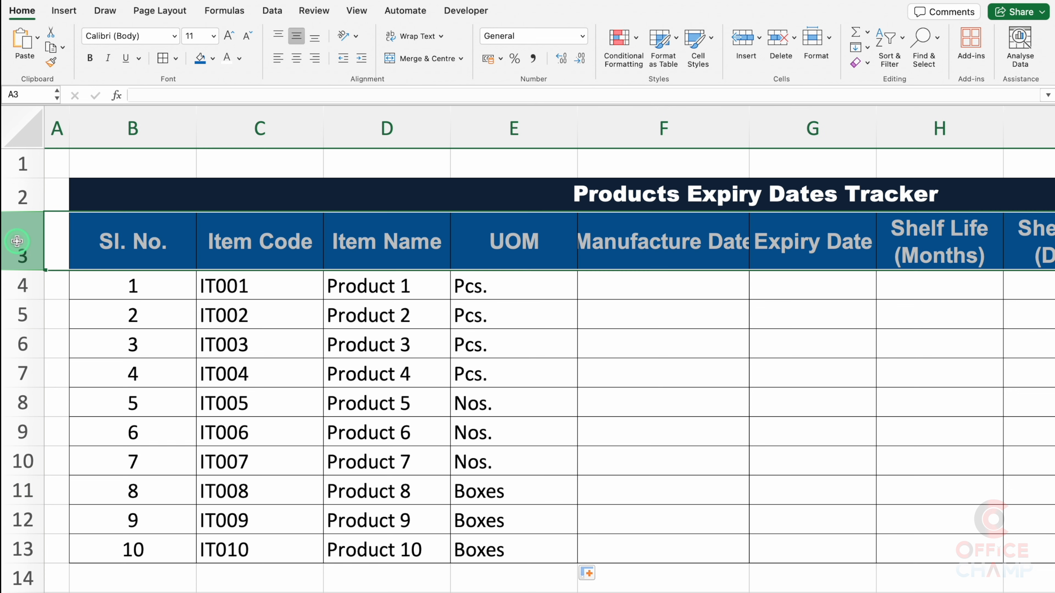
pyautogui.click(413, 37)
pyautogui.click(663, 285)
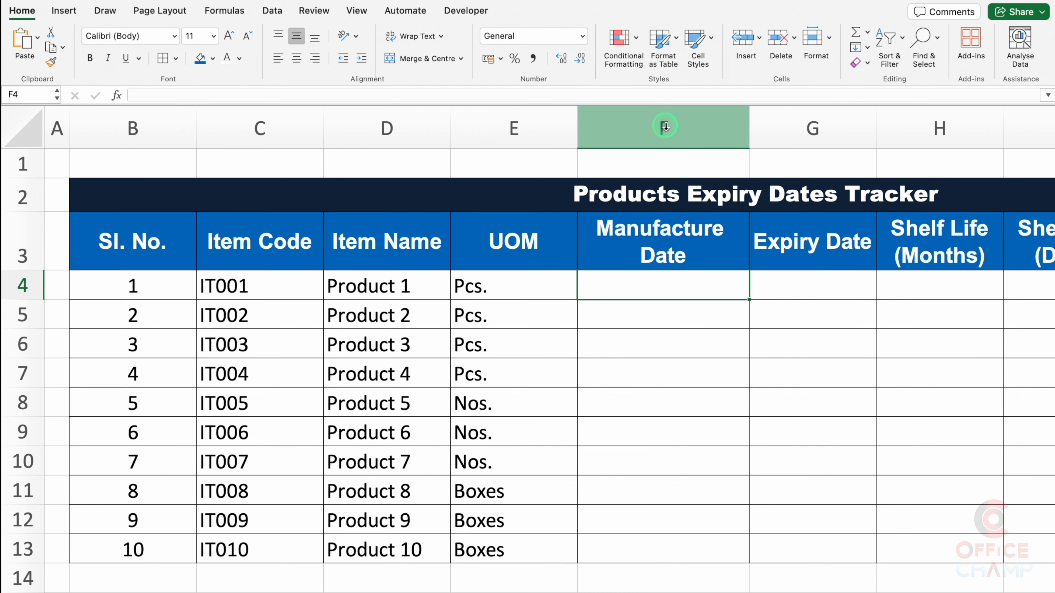
pyautogui.moveTo(665, 126); pyautogui.dragTo(726, 125)
# - Enter centred manufacture dates in F4:F13, from 9-Nov-24 to 2-May-25, and expiry dates in G4:G13, from 8-May-25 to 17-May-25
pyautogui.click(639, 283)
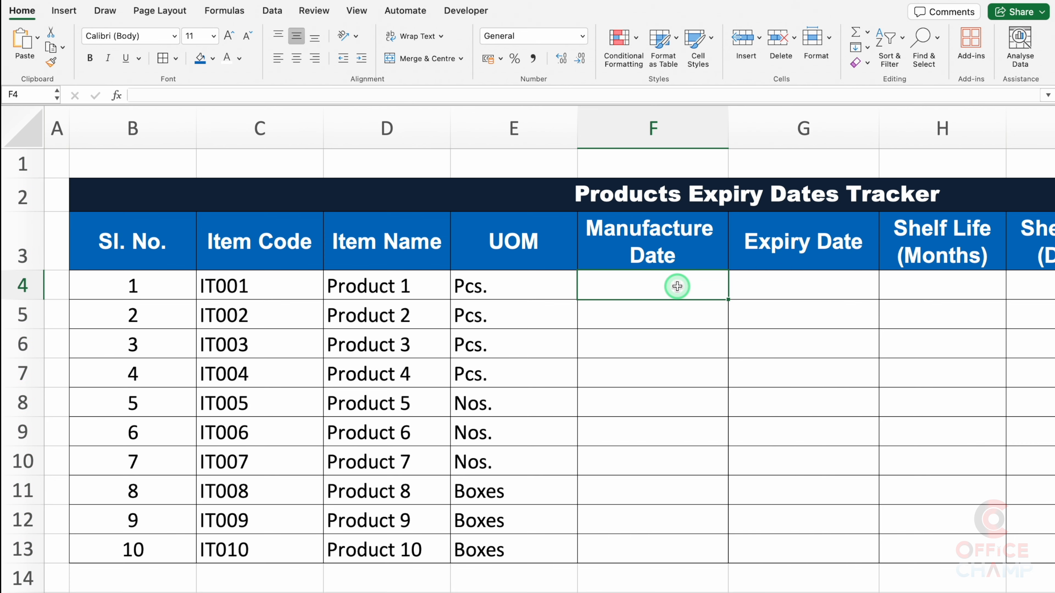
pyautogui.click(799, 279)
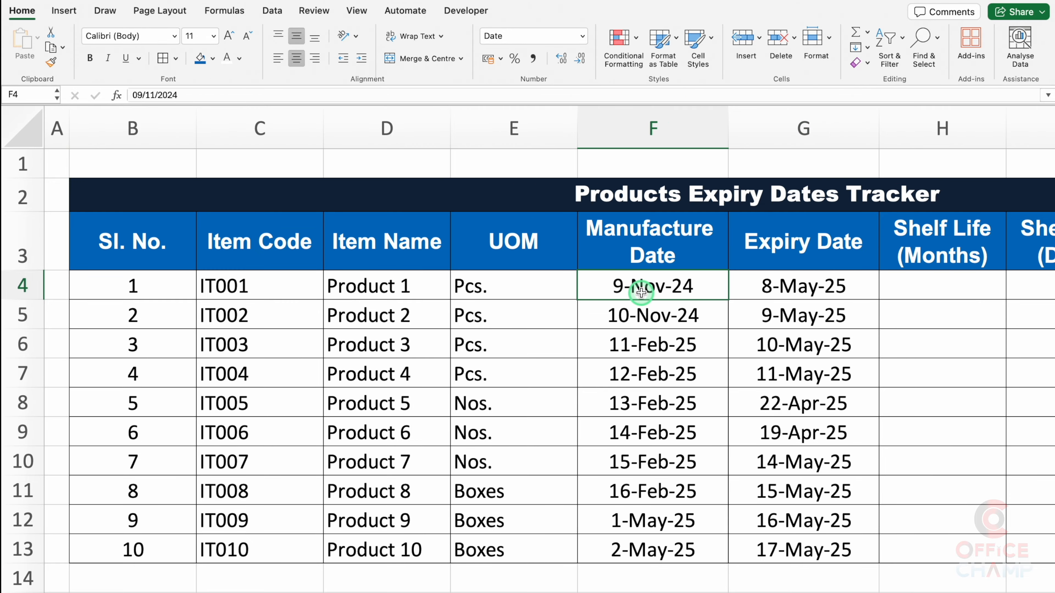
# - Set the font of rows 4 to 13 to Times New Roman
pyautogui.click(25, 283)
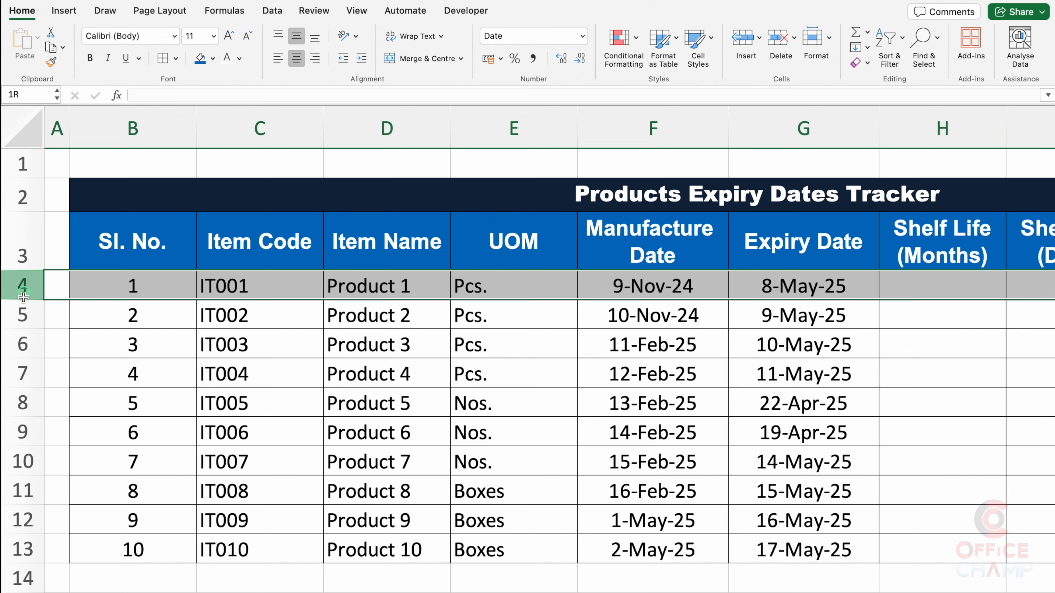
pyautogui.moveTo(25, 283); pyautogui.dragTo(22, 549)
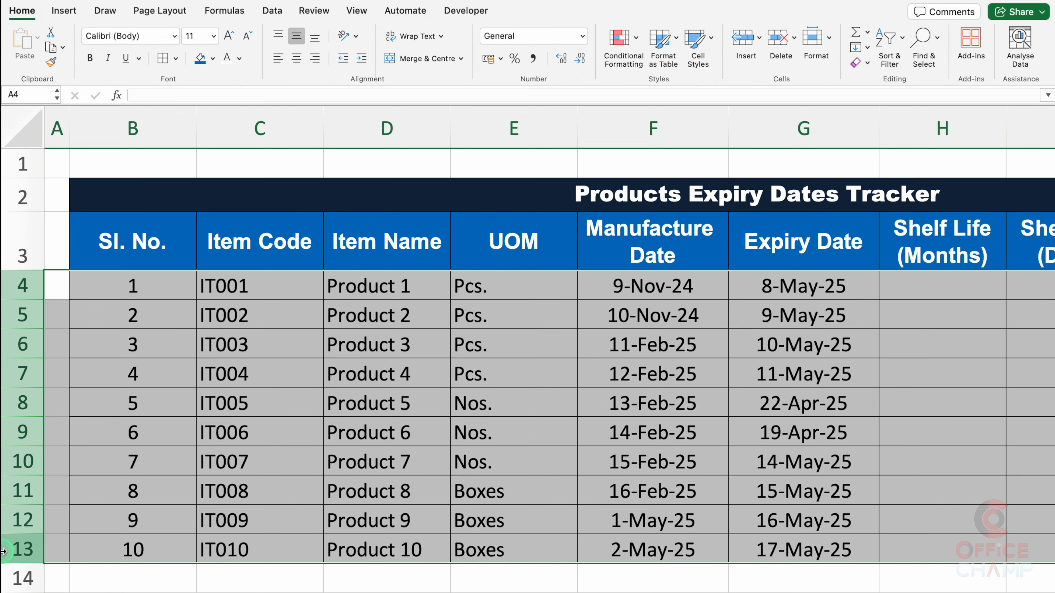
pyautogui.click(174, 37)
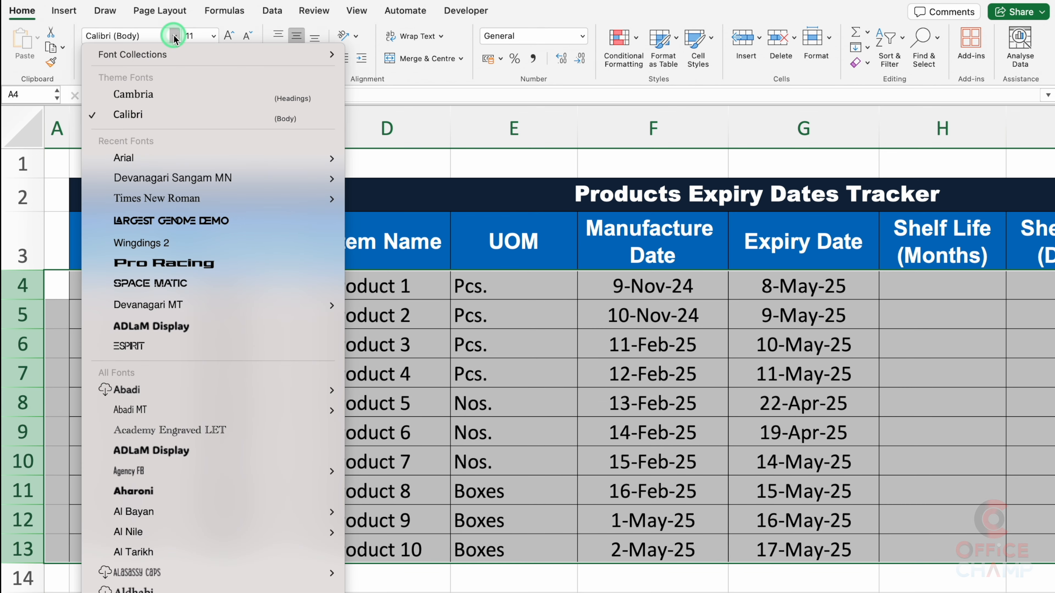
pyautogui.click(191, 203)
# - Enter the formula =G4-F4 in H4 of the Shelf Life (Months) column and centre the cell
pyautogui.click(910, 288)
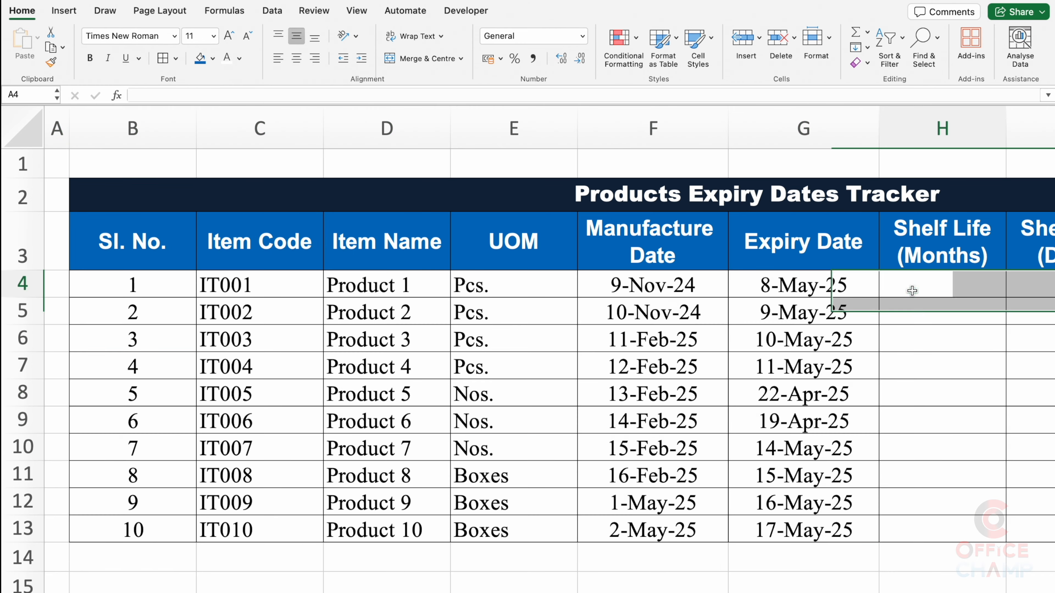
pyautogui.hscroll(10, 911, 290)
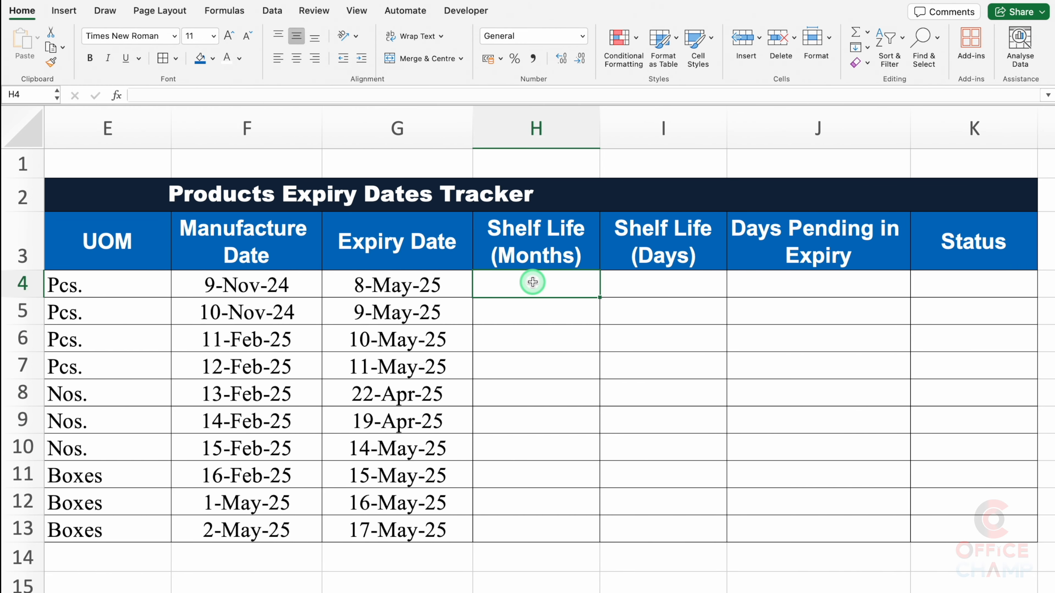
pyautogui.write('=')
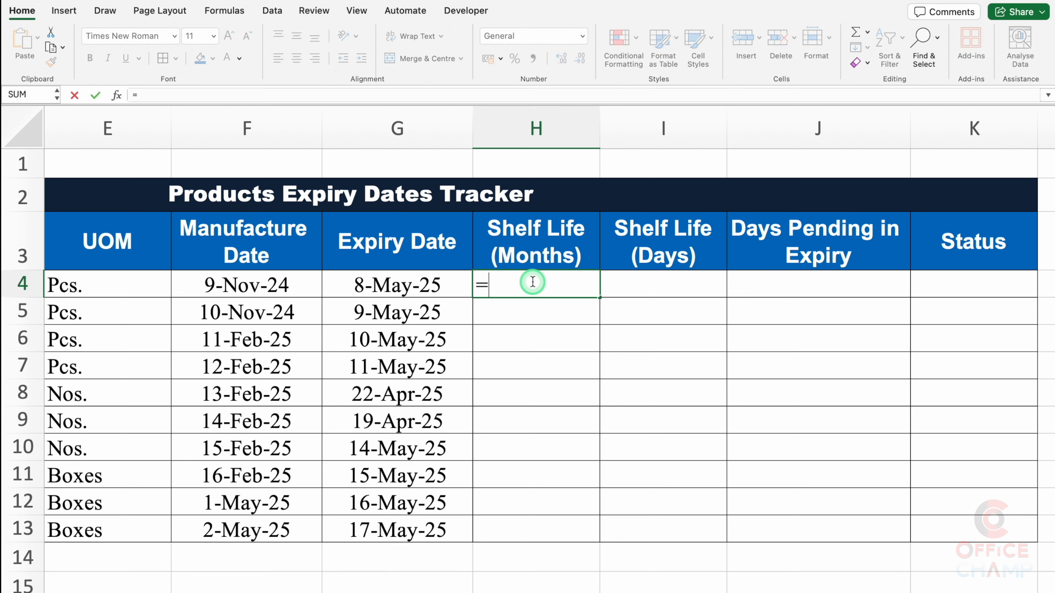
pyautogui.click(433, 278)
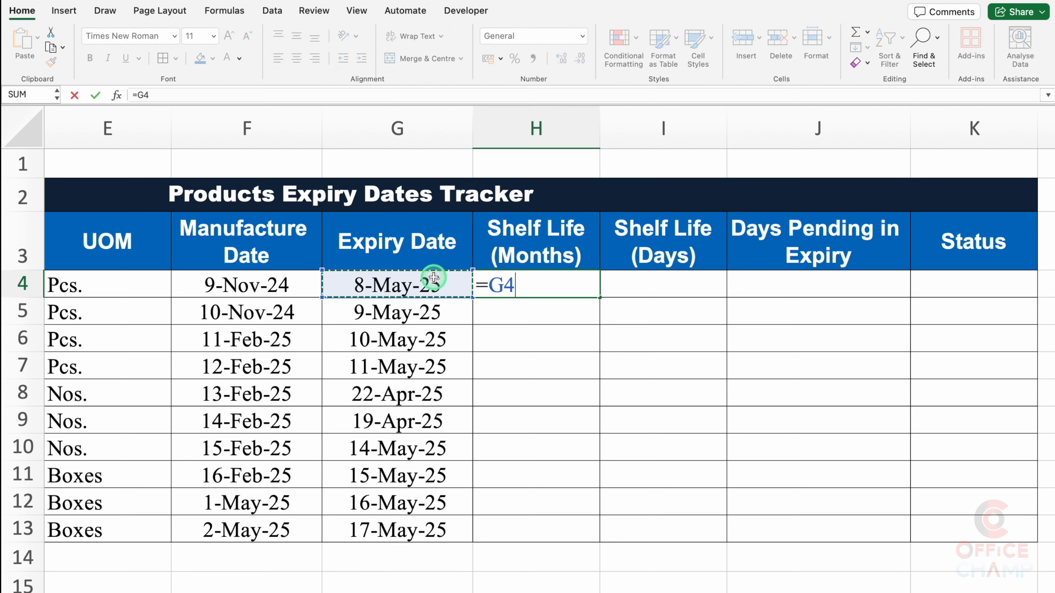
pyautogui.write('-')
pyautogui.click(285, 284)
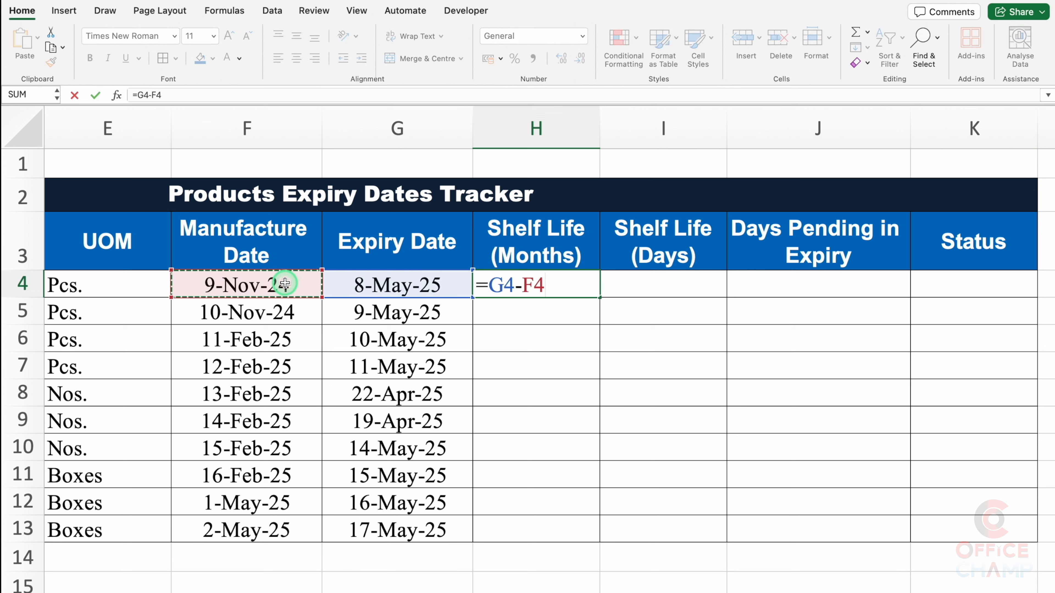
pyautogui.press('Return')
pyautogui.click(534, 284)
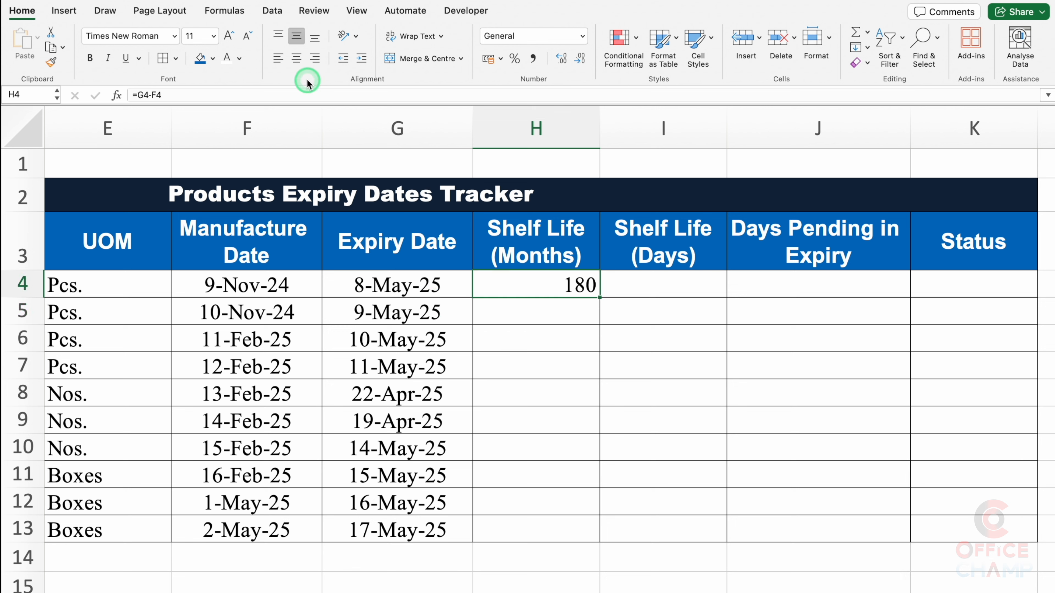
pyautogui.click(296, 58)
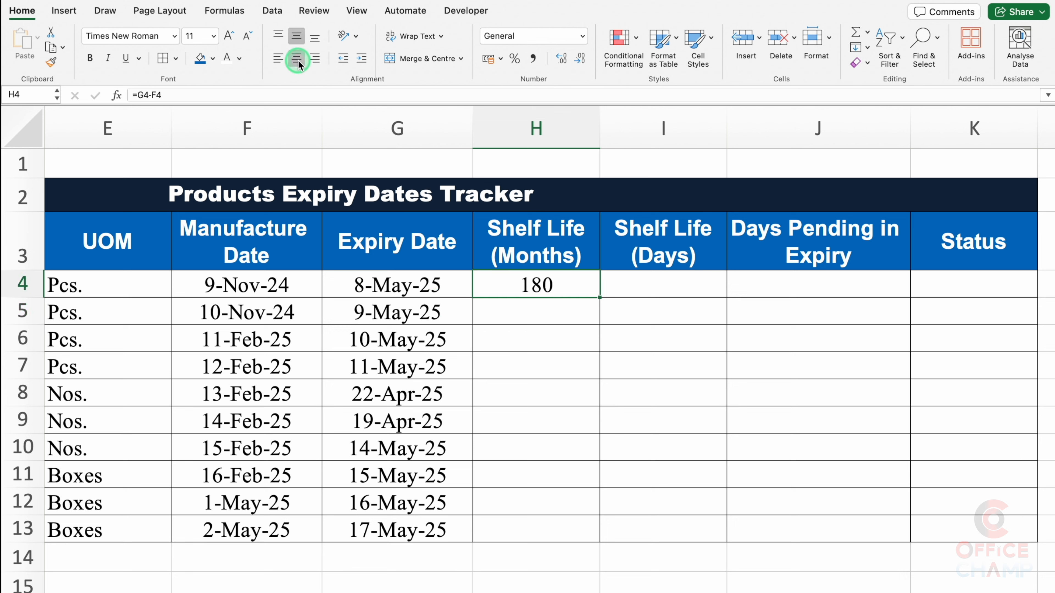
# - Change the shelf life formula in H4 to =(G4-F4)/30 to convert days into months
pyautogui.doubleClick(566, 286)
pyautogui.write(')')
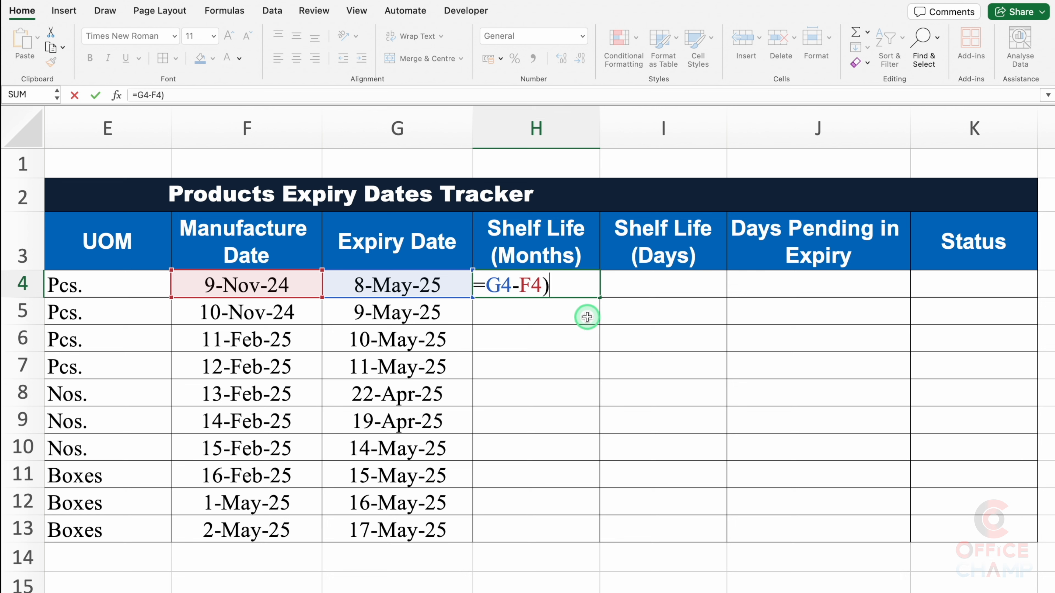
pyautogui.click(485, 285)
pyautogui.write('(')
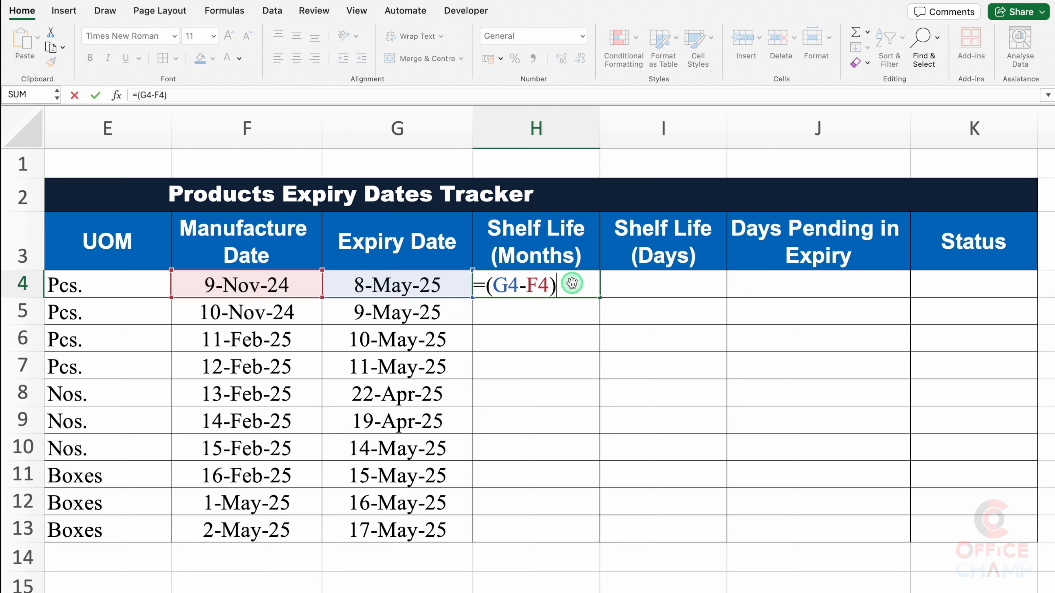
pyautogui.write('/')
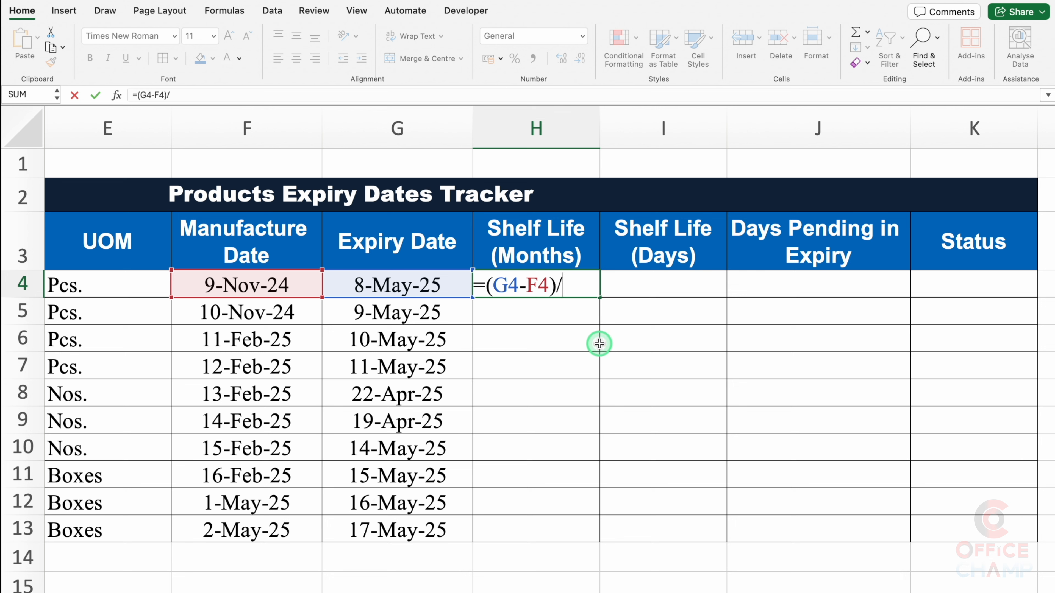
pyautogui.write('30')
pyautogui.press('Return')
pyautogui.click(556, 283)
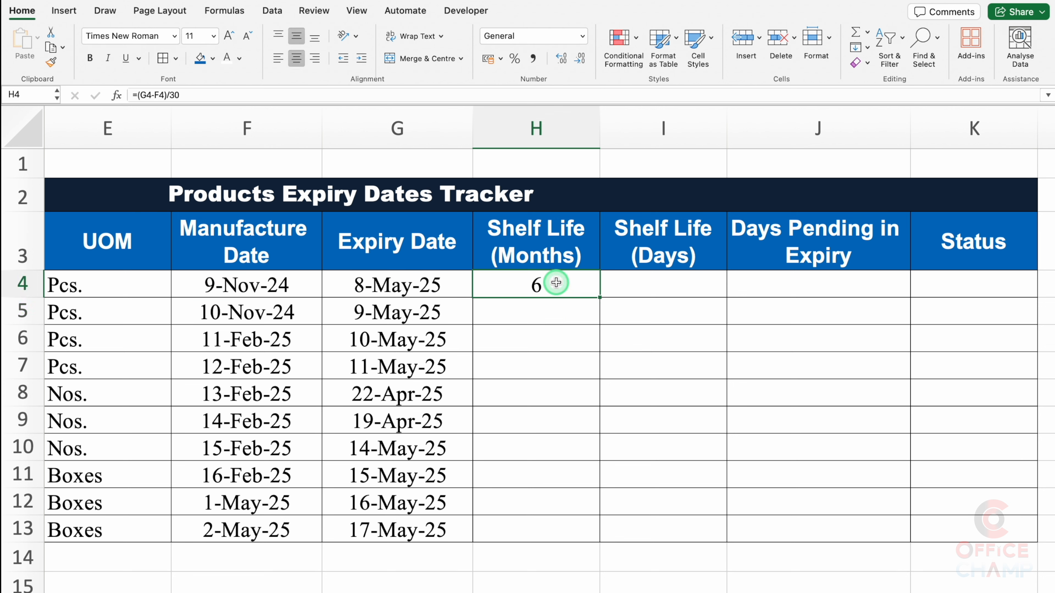
# - Clear the manufacture date in F4 to test the shelf life formula, and undo the deletion
pyautogui.press('Left')
pyautogui.press('Left')
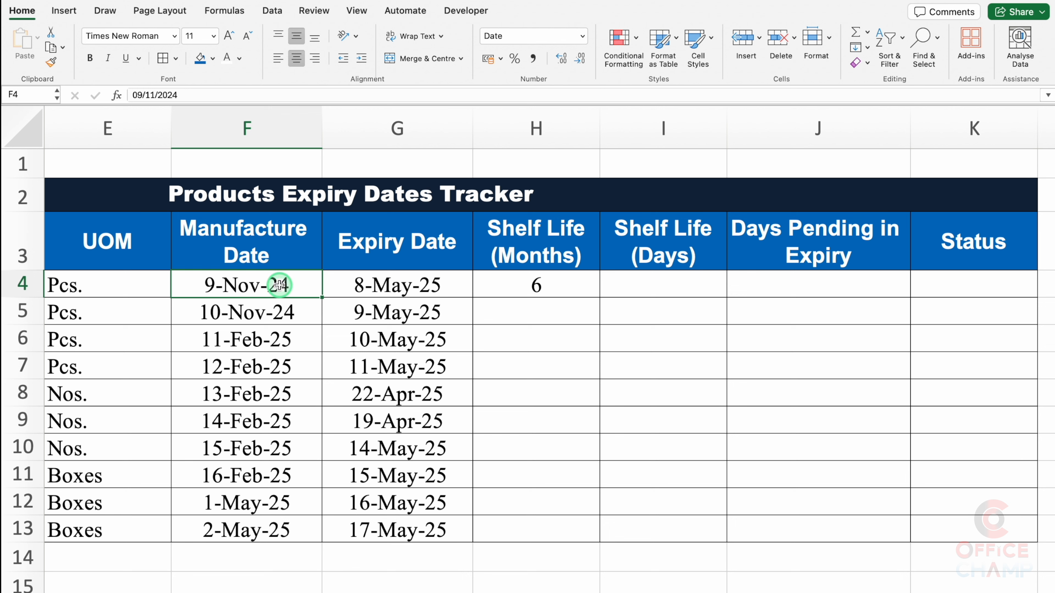
pyautogui.press('Delete')
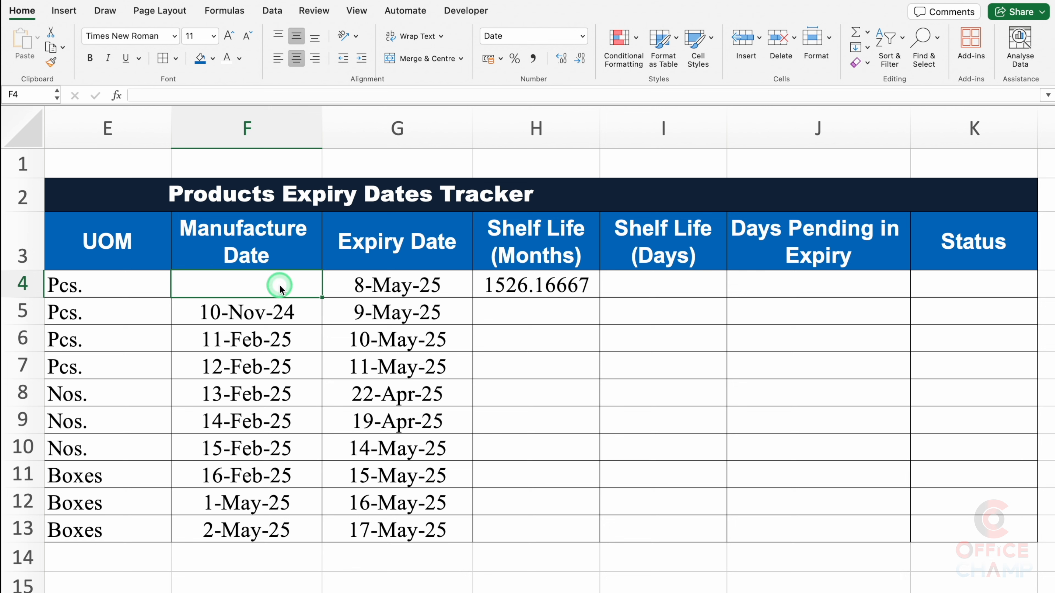
pyautogui.hotkey('ctrl', 'z')
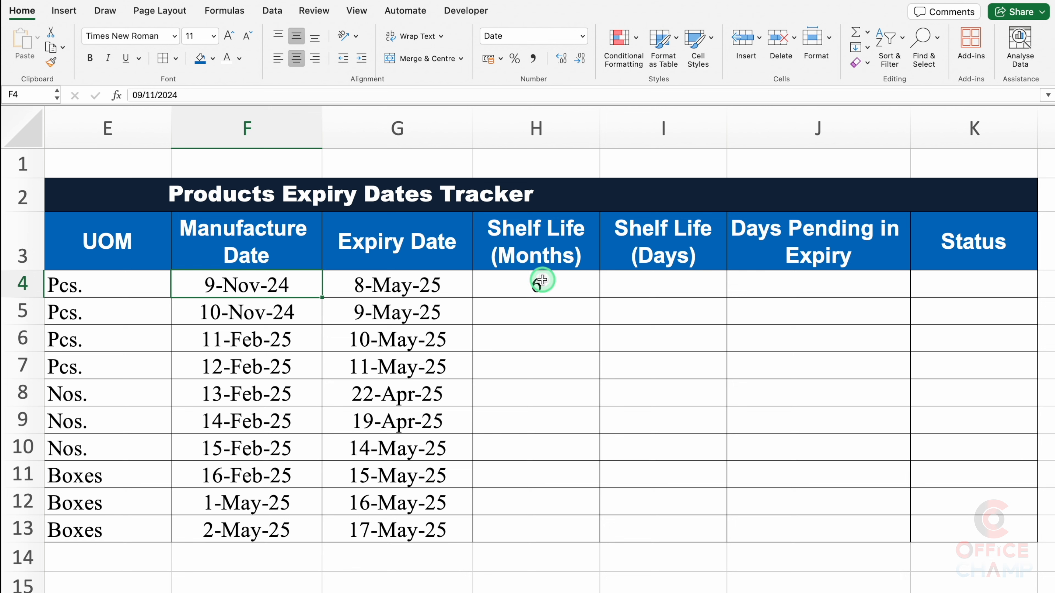
# - Wrap the H4 formula in an IF that returns blank for an empty manufacture date: =IF(F4="","",(G4-F4)/30)
pyautogui.click(558, 282)
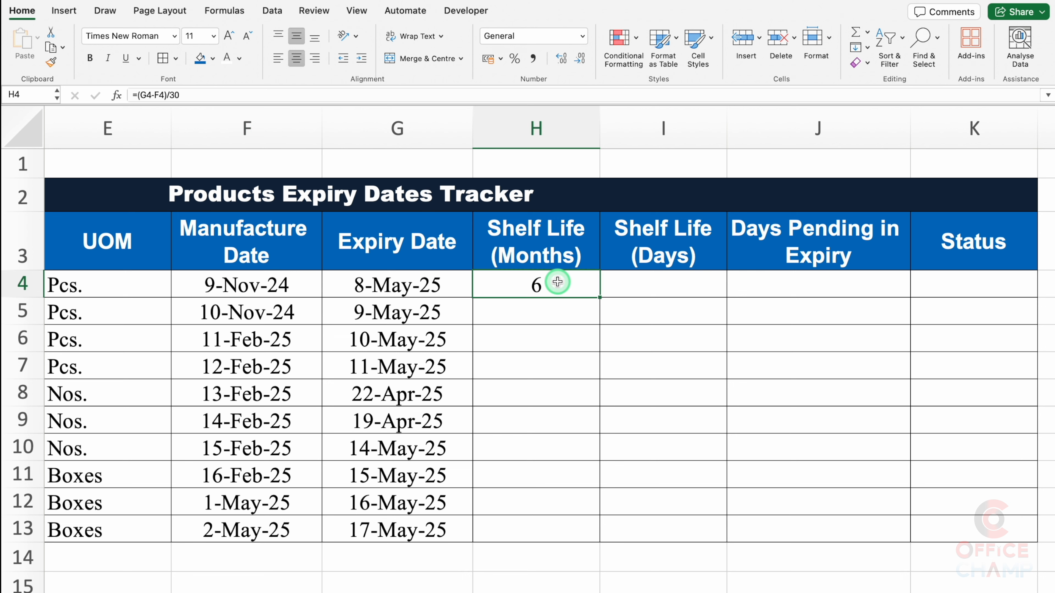
pyautogui.doubleClick(550, 285)
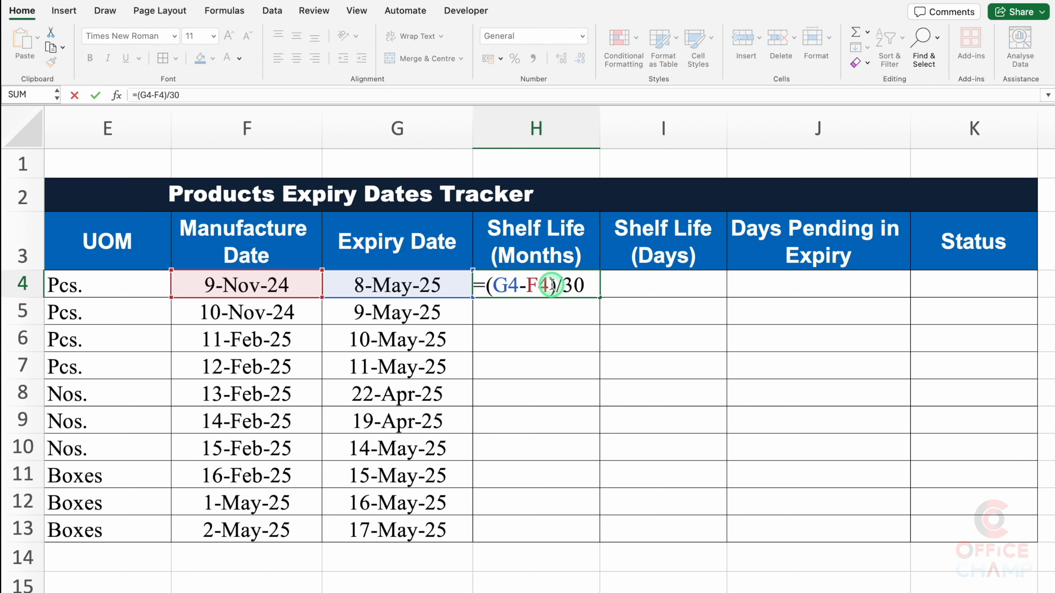
pyautogui.click(484, 285)
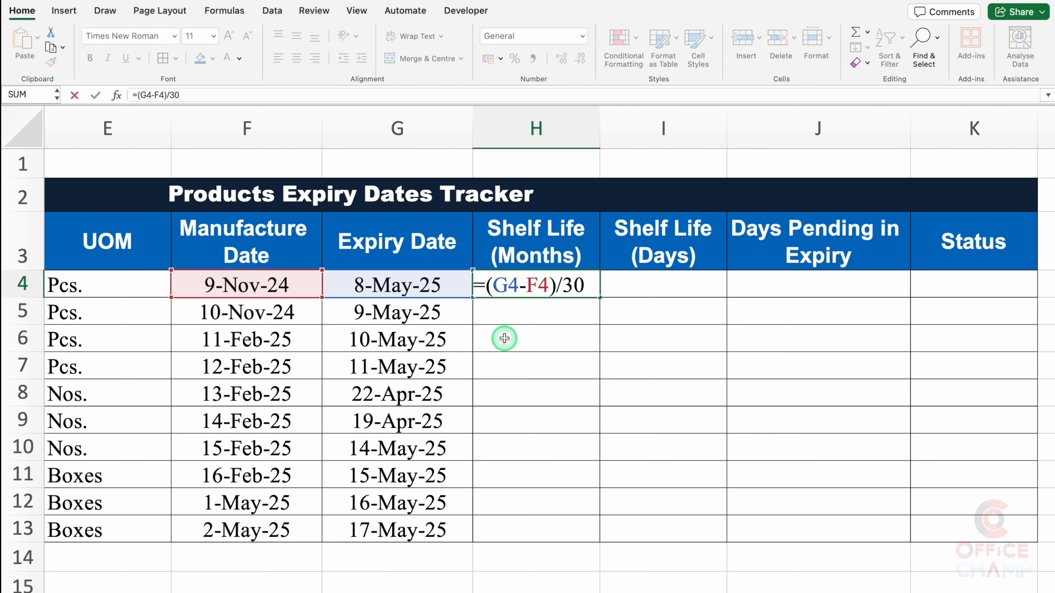
pyautogui.write('if')
pyautogui.doubleClick(505, 324)
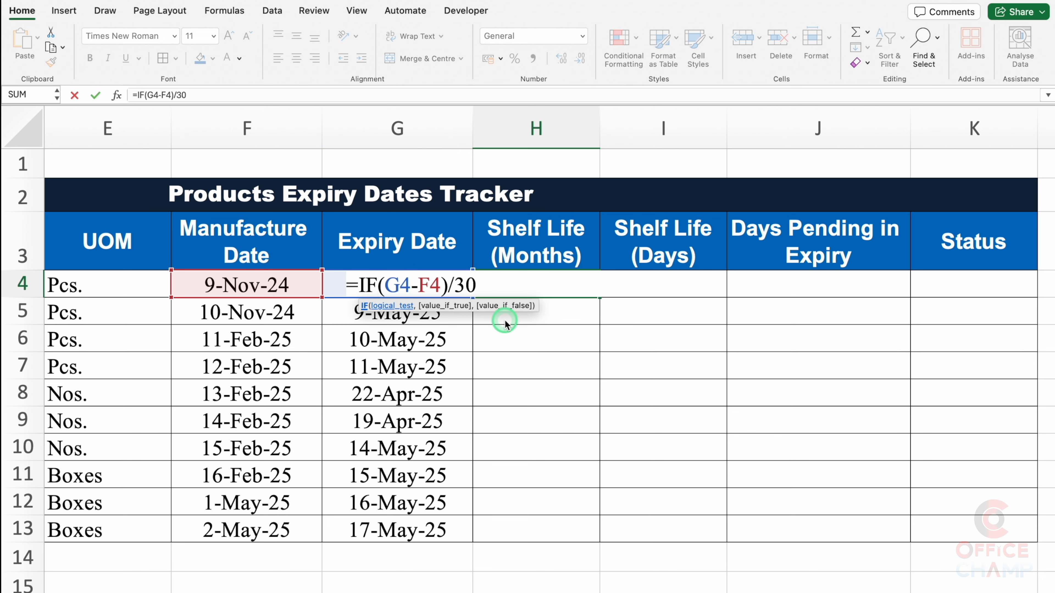
pyautogui.click(250, 282)
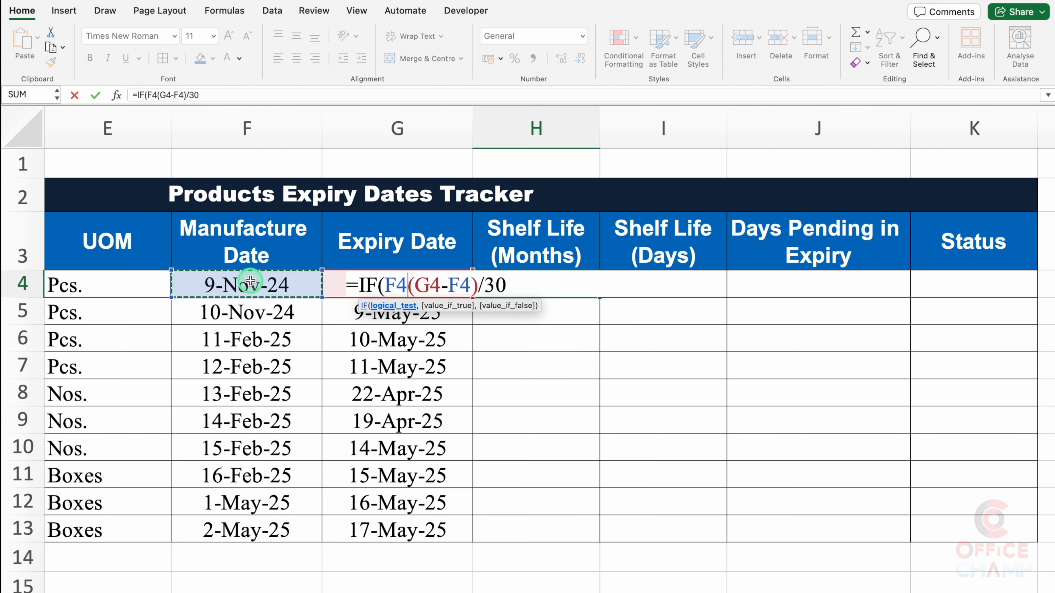
pyautogui.write('=')
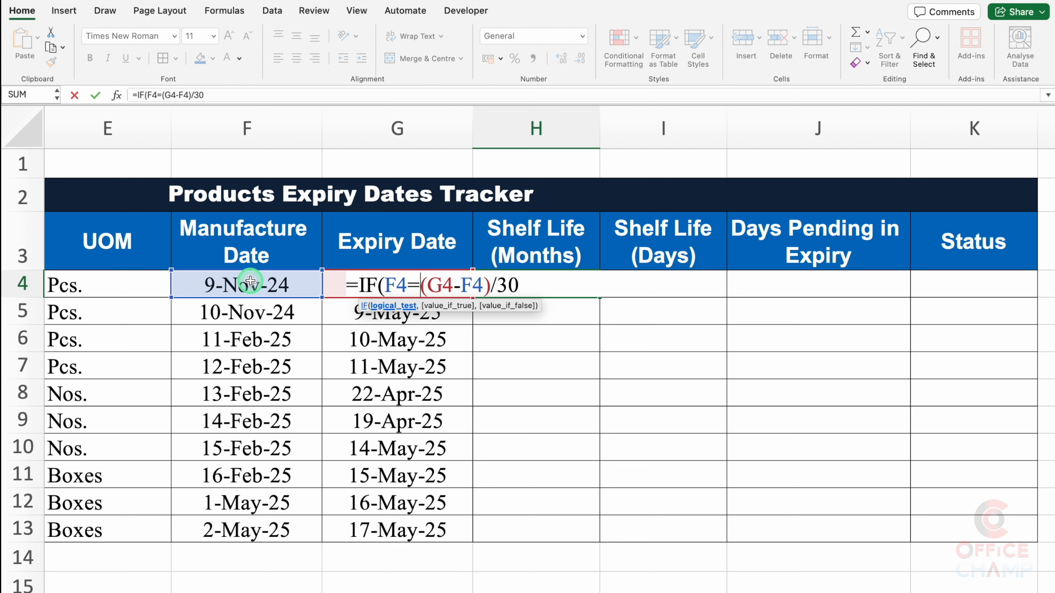
pyautogui.write('""')
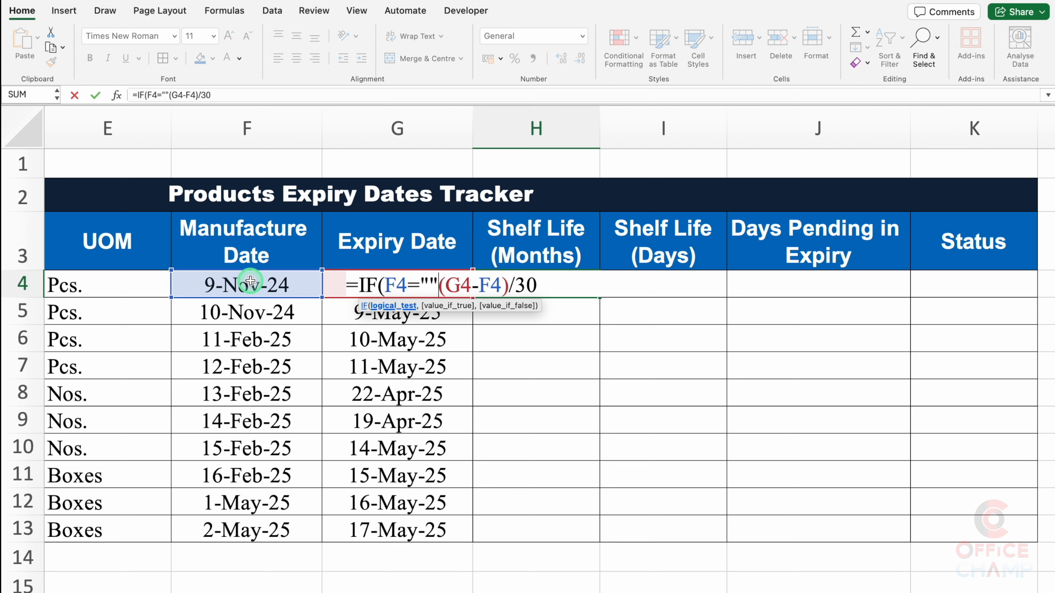
pyautogui.write(',')
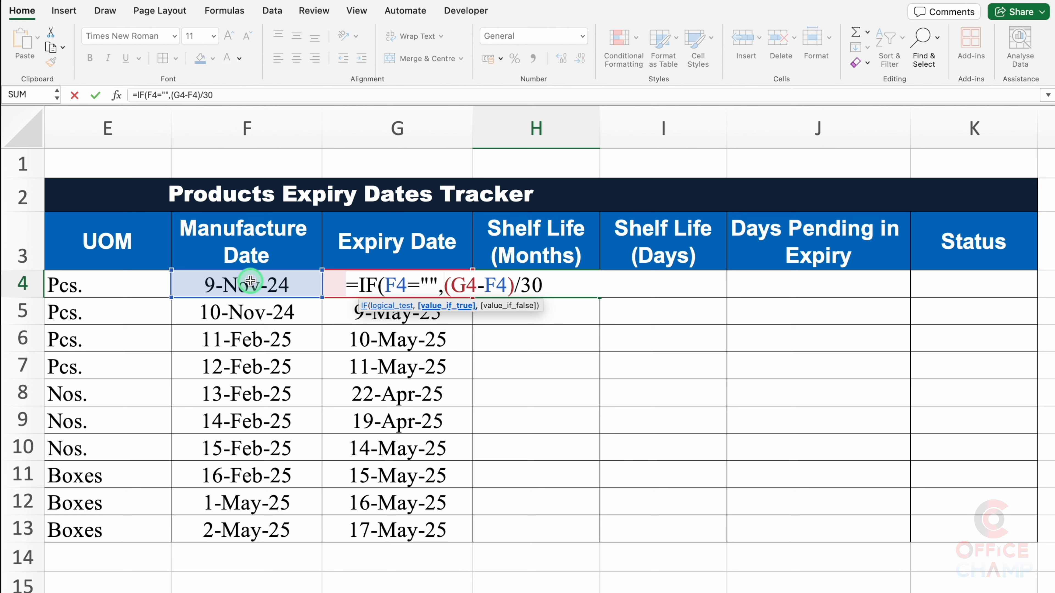
pyautogui.write('""')
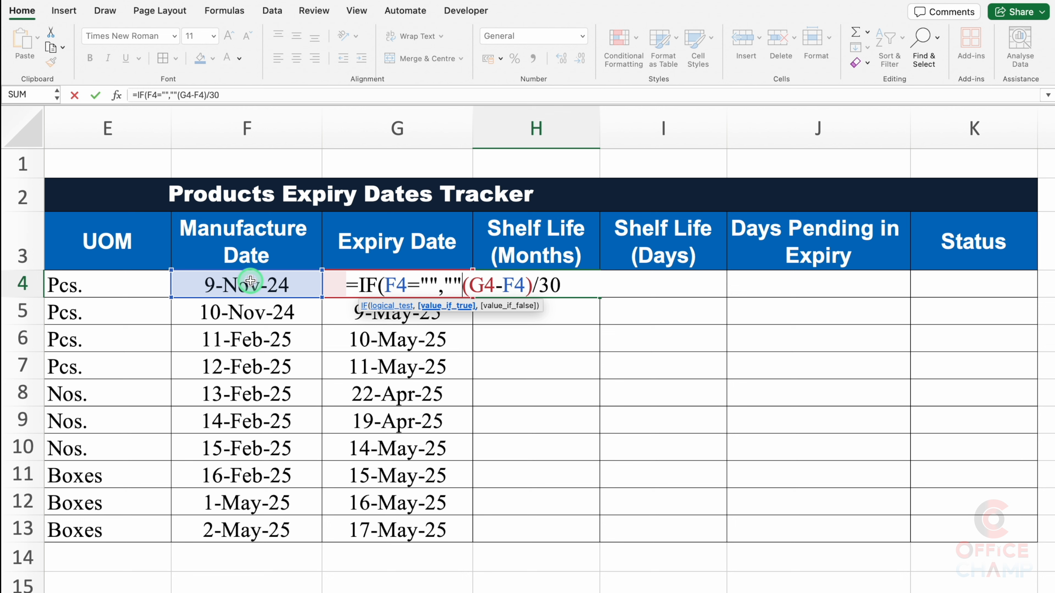
pyautogui.write(',')
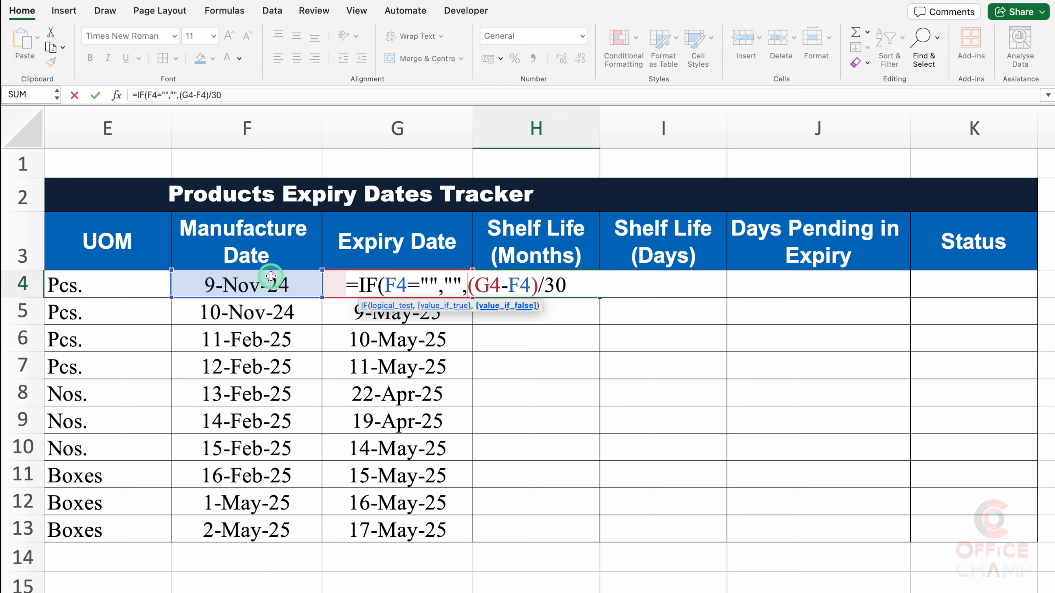
pyautogui.click(577, 282)
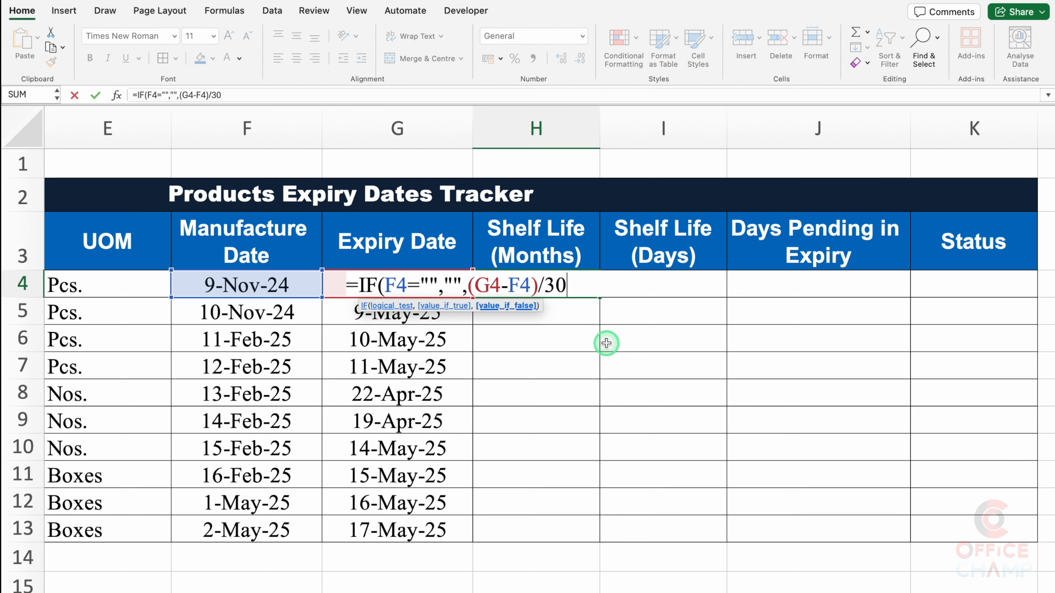
pyautogui.write(')')
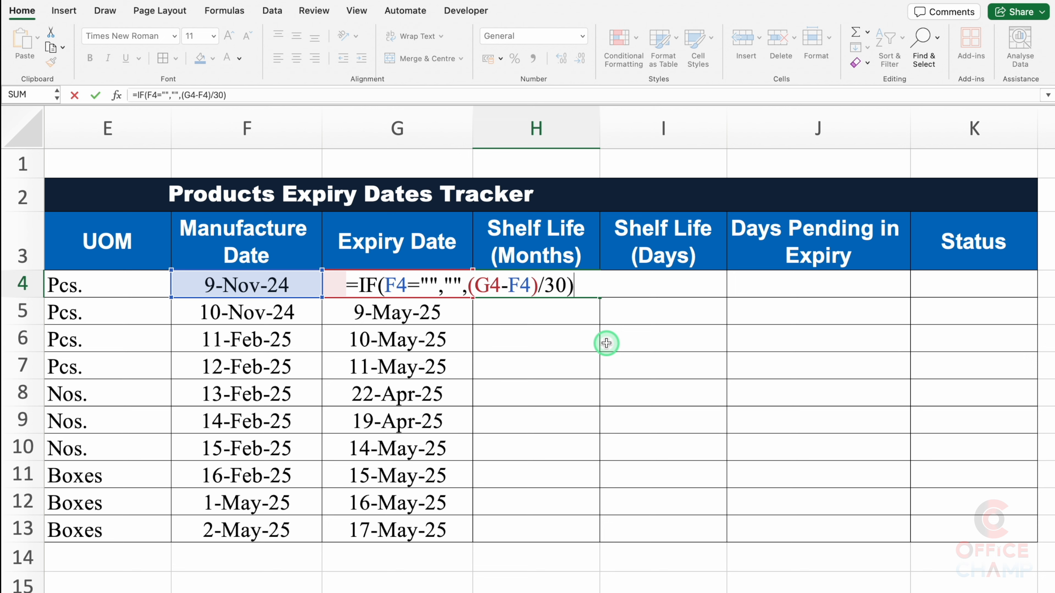
pyautogui.press('Return')
# - Fill the shelf life formula down from H4 to H13 and format the results without decimals
pyautogui.click(597, 291)
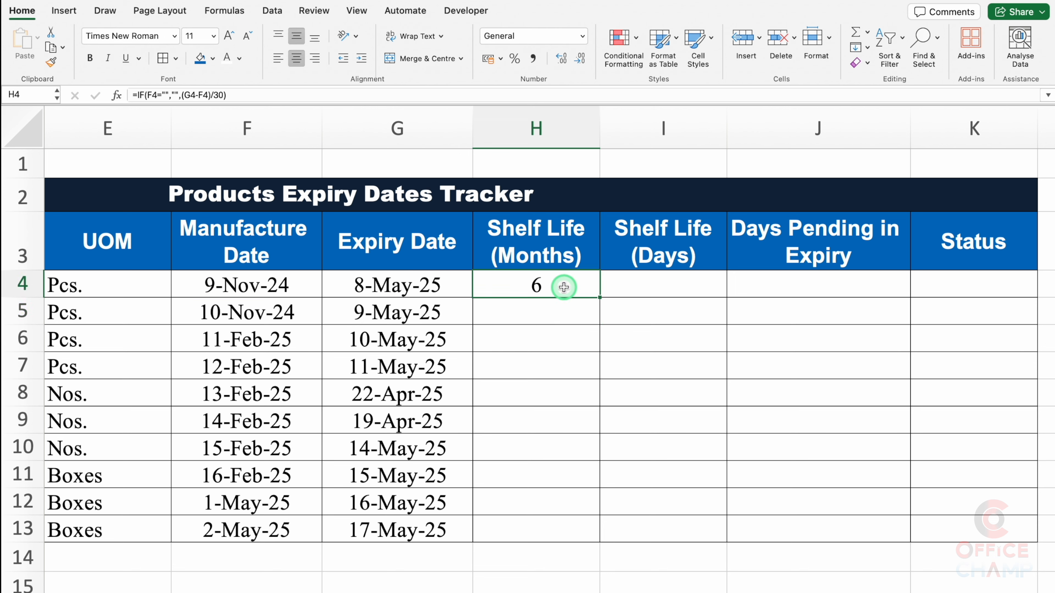
pyautogui.doubleClick(598, 298)
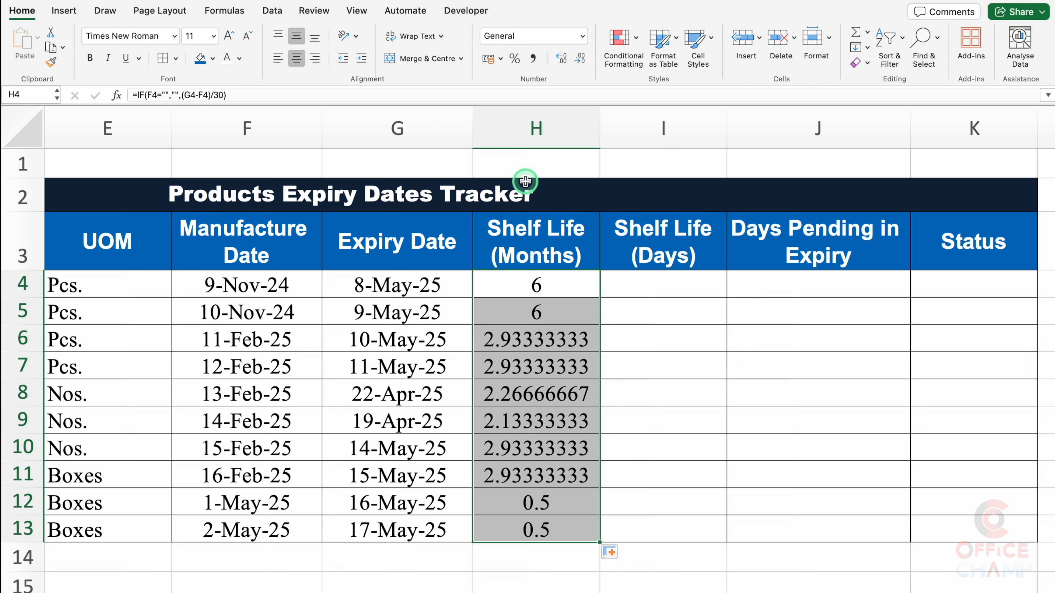
pyautogui.click(579, 58)
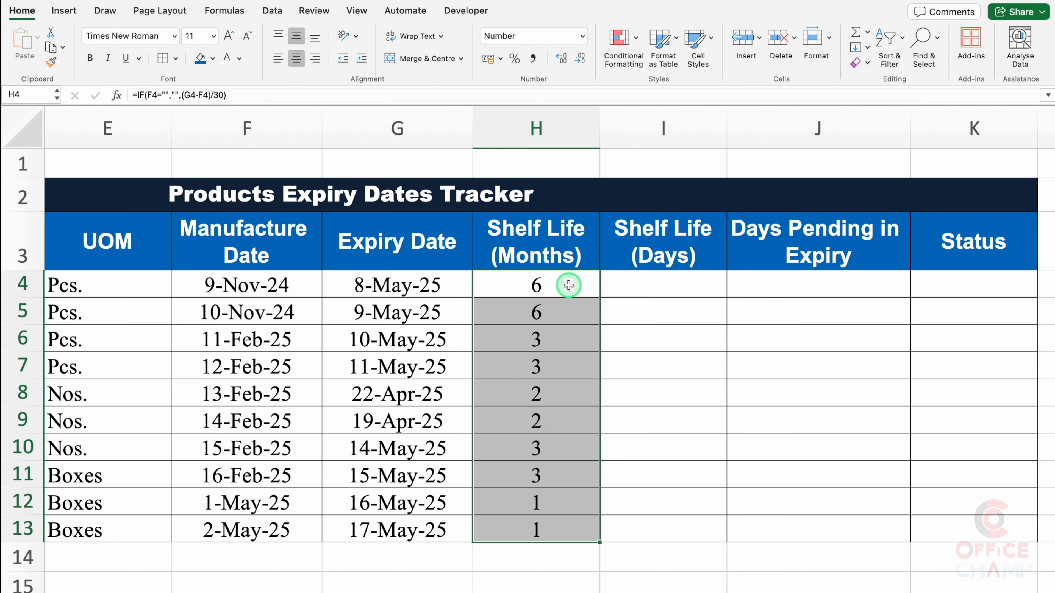
# - Copy the full formula text from H4 and leave the cell unedited
pyautogui.click(568, 285)
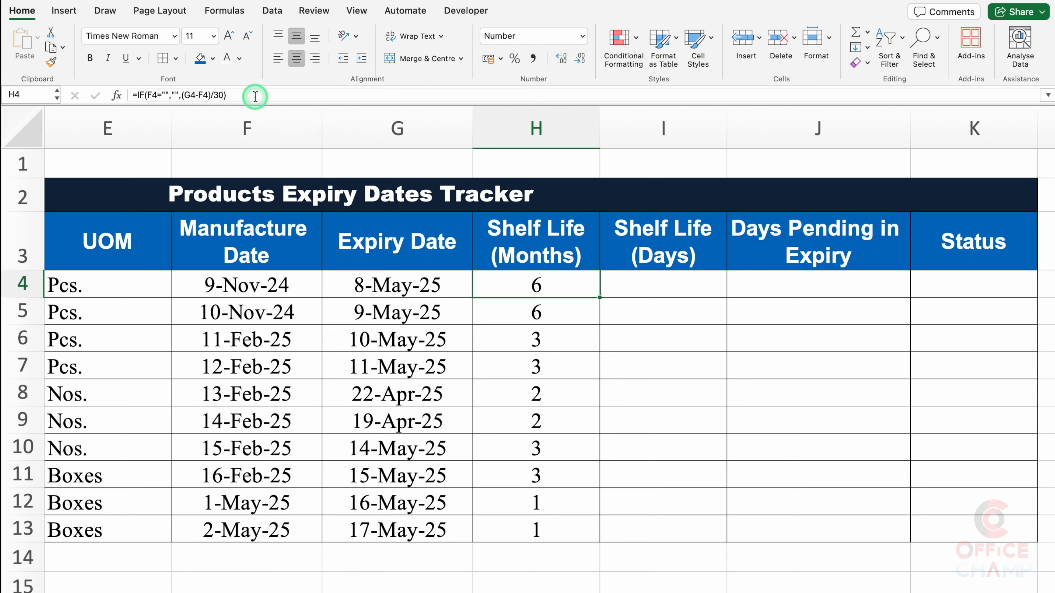
pyautogui.moveTo(255, 96); pyautogui.dragTo(125, 98)
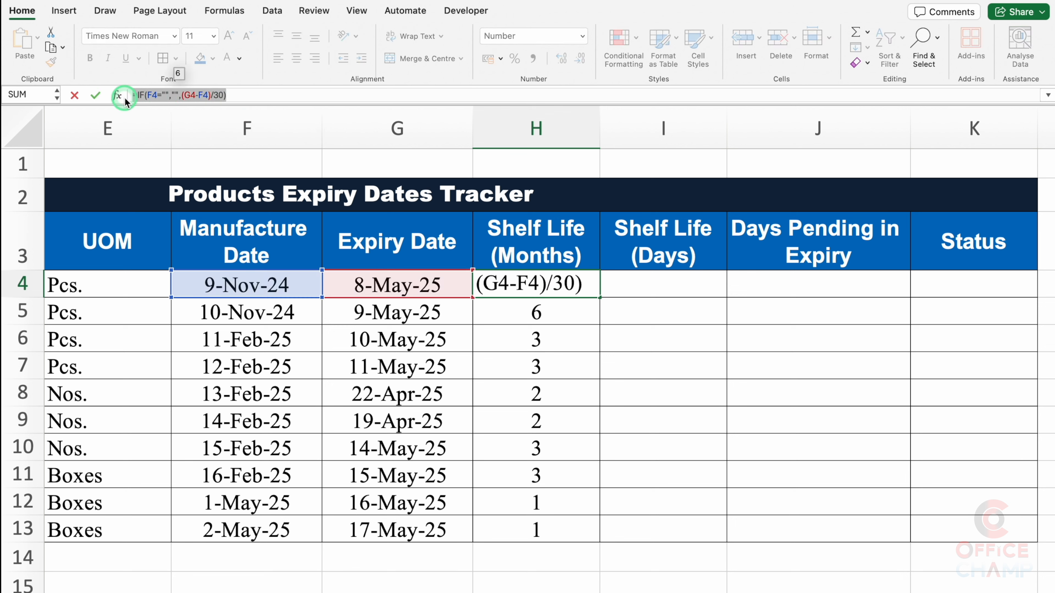
pyautogui.press('super+c')
pyautogui.press('Escape')
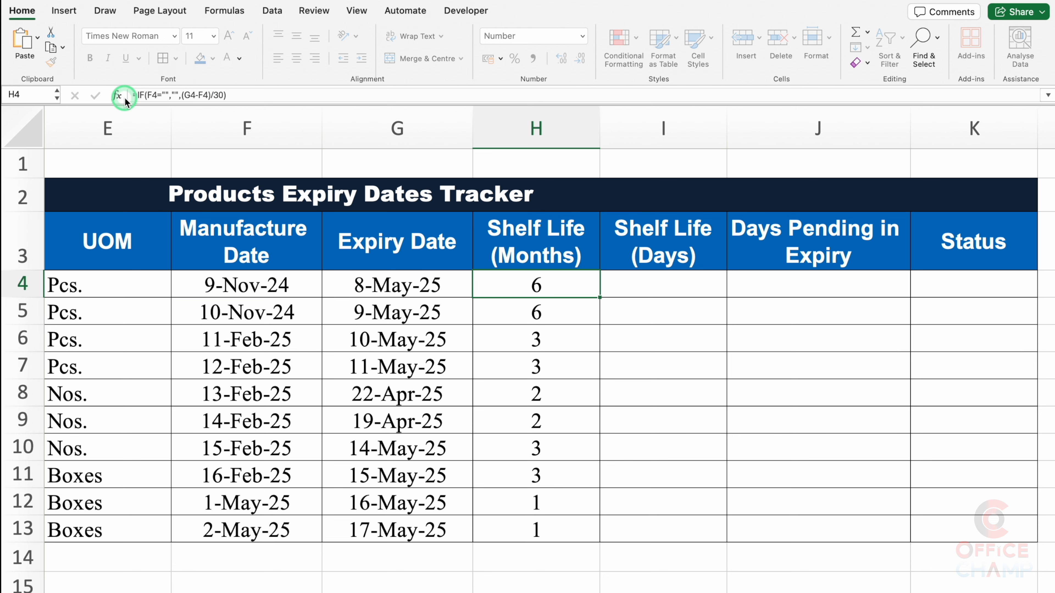
# - Paste the copied shelf life formula text into I4 under Shelf Life (Days) and centre the cell
pyautogui.click(655, 290)
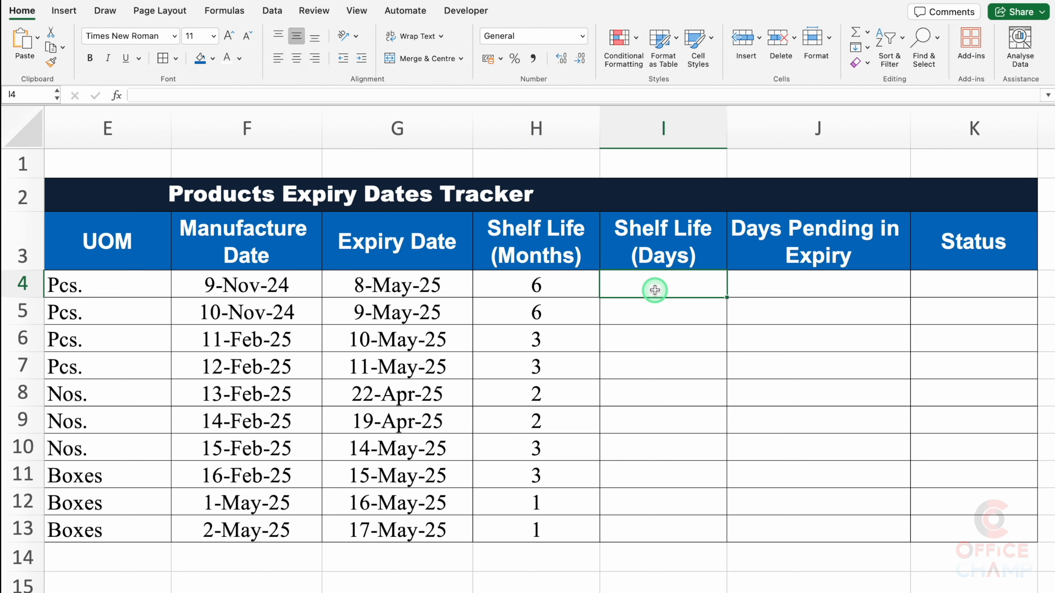
pyautogui.click(511, 96)
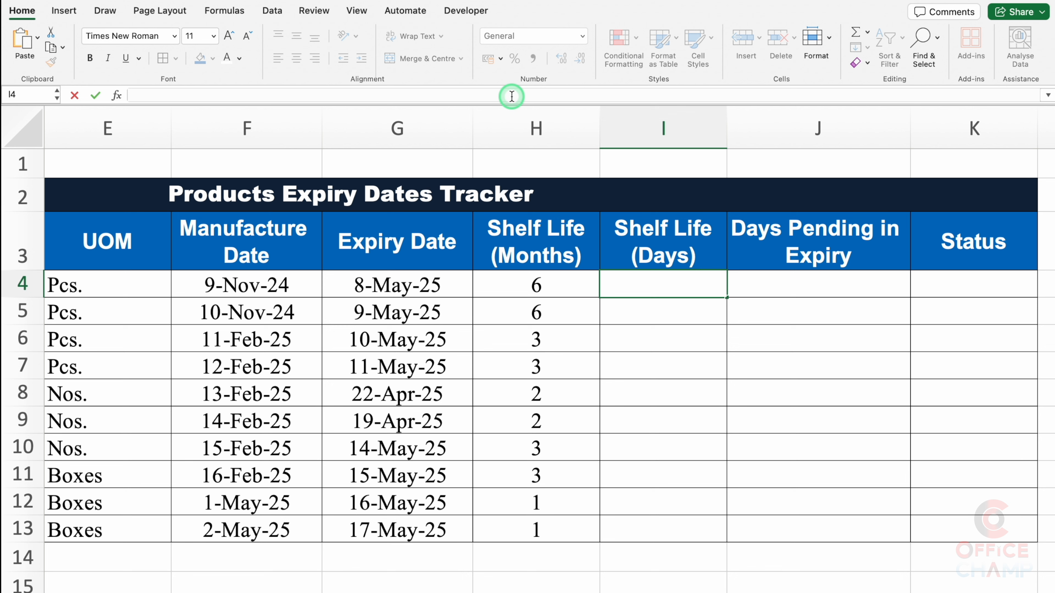
pyautogui.press('super+v')
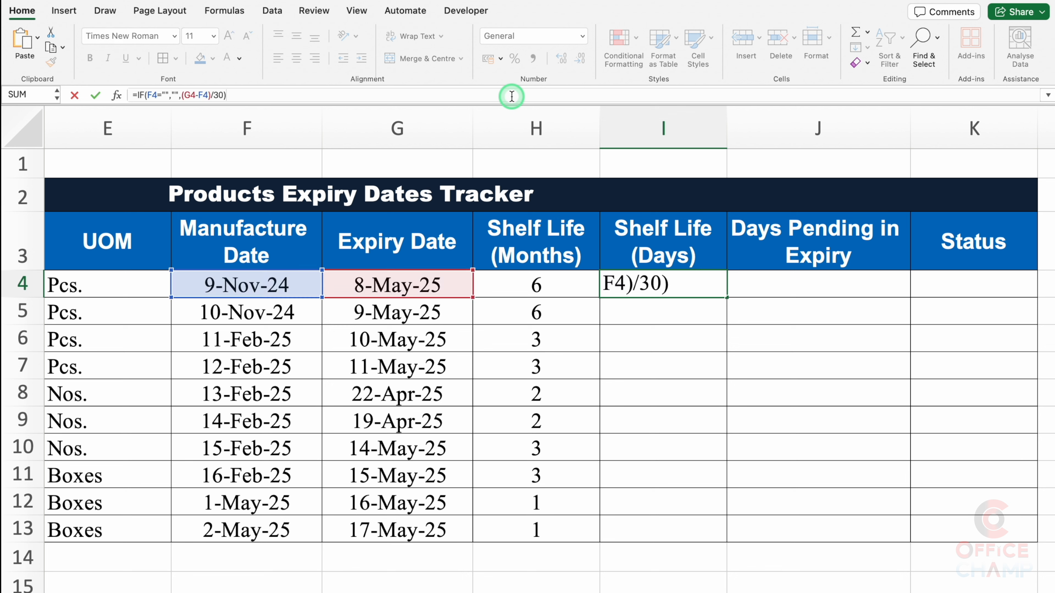
pyautogui.press('Return')
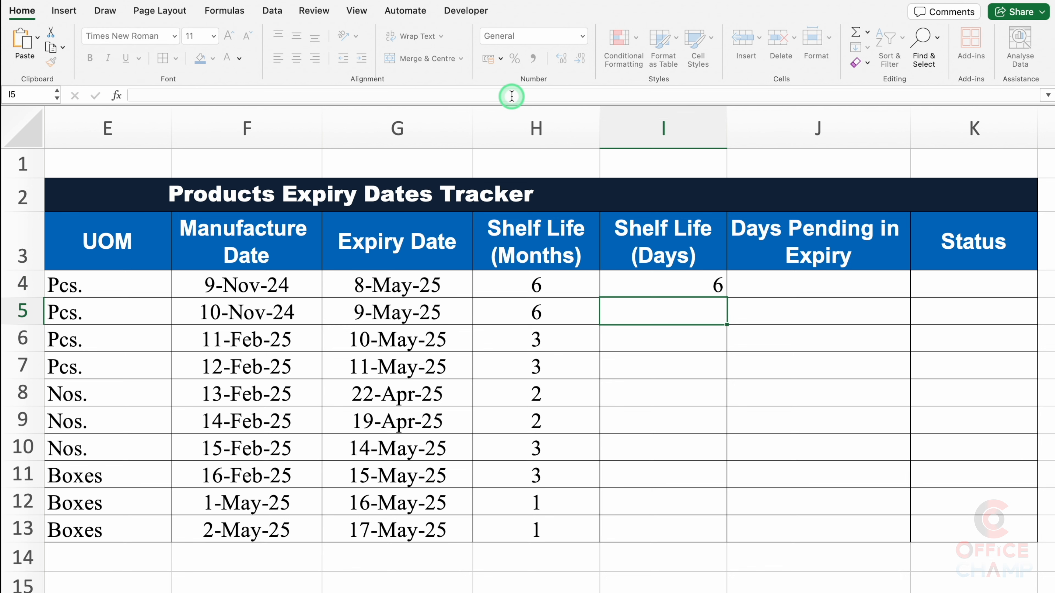
pyautogui.click(683, 279)
pyautogui.click(298, 60)
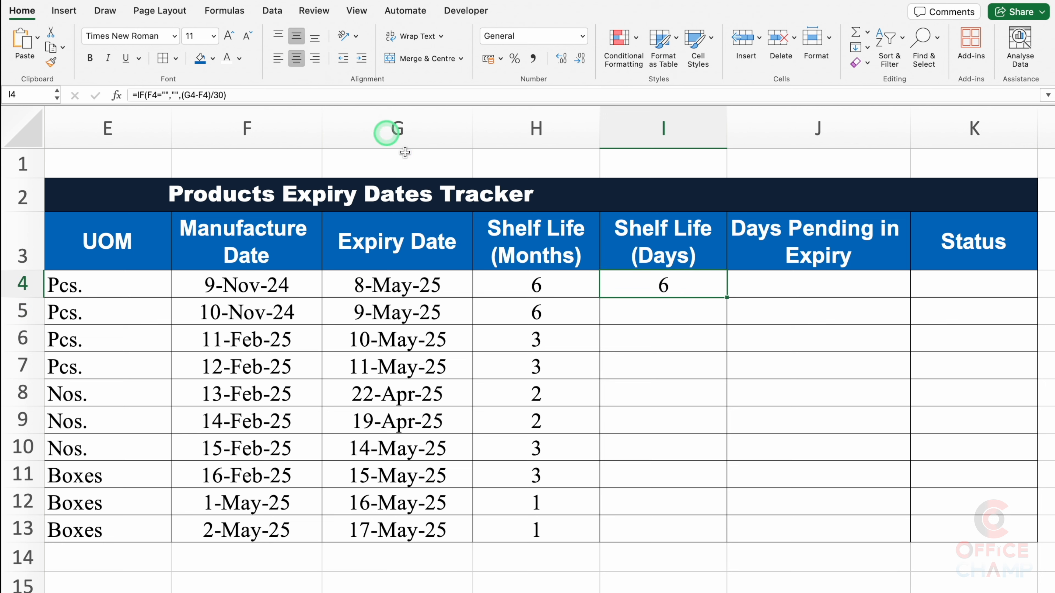
# - Remove the division by 30 from I4 so it reads =IF(F4="","",(G4-F4)), and fill the formula down to I13
pyautogui.doubleClick(700, 286)
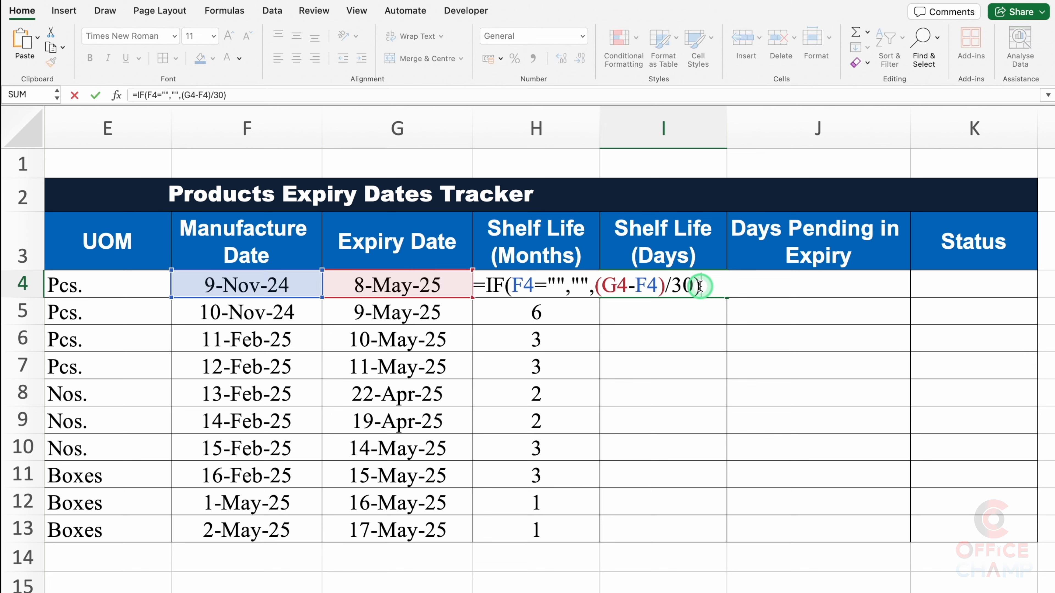
pyautogui.press('BackSpace')
pyautogui.press('BackSpace')
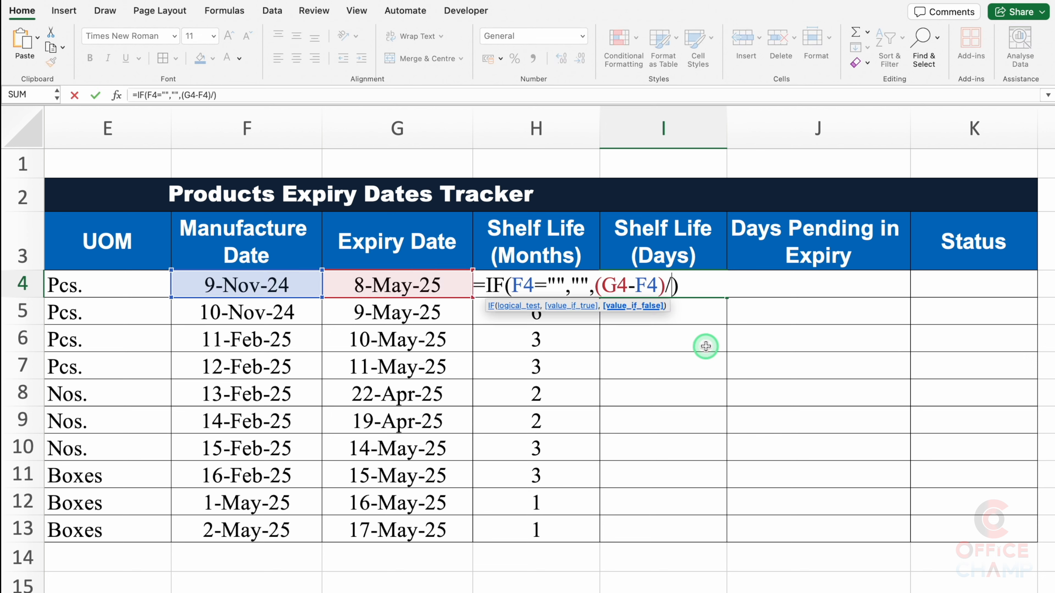
pyautogui.press('BackSpace')
pyautogui.press('Return')
pyautogui.click(685, 286)
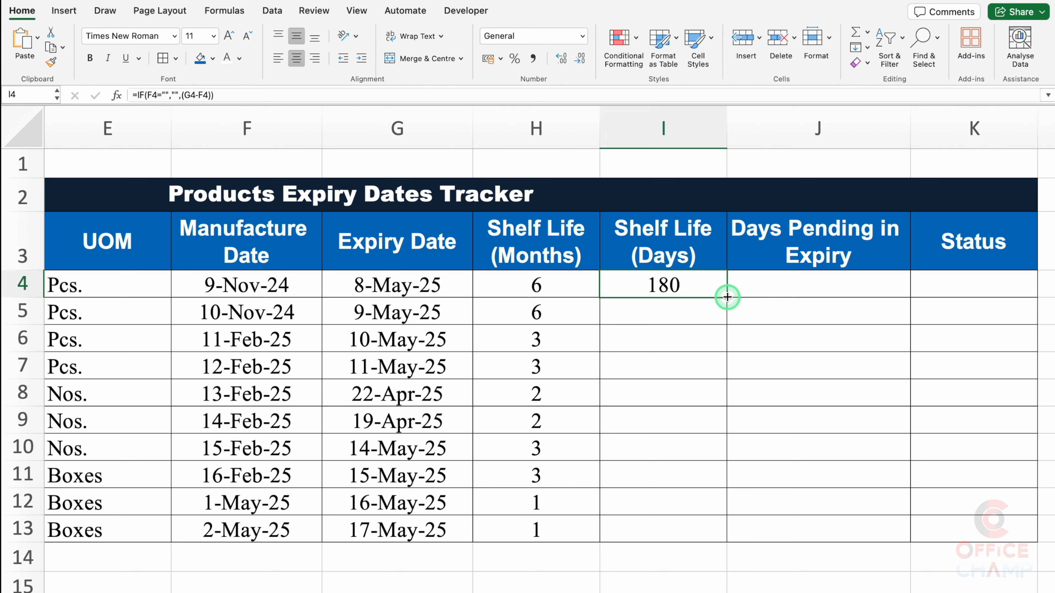
pyautogui.doubleClick(727, 297)
# - Enter the formula =G4-TODAY() in J4 to calculate the days pending in expiry
pyautogui.click(778, 286)
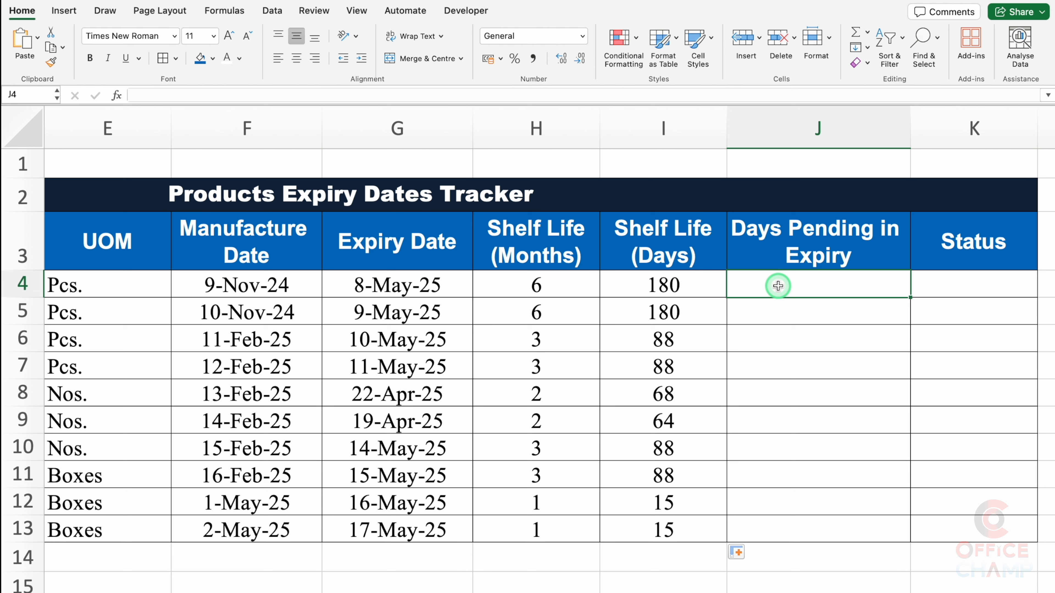
pyautogui.write('=')
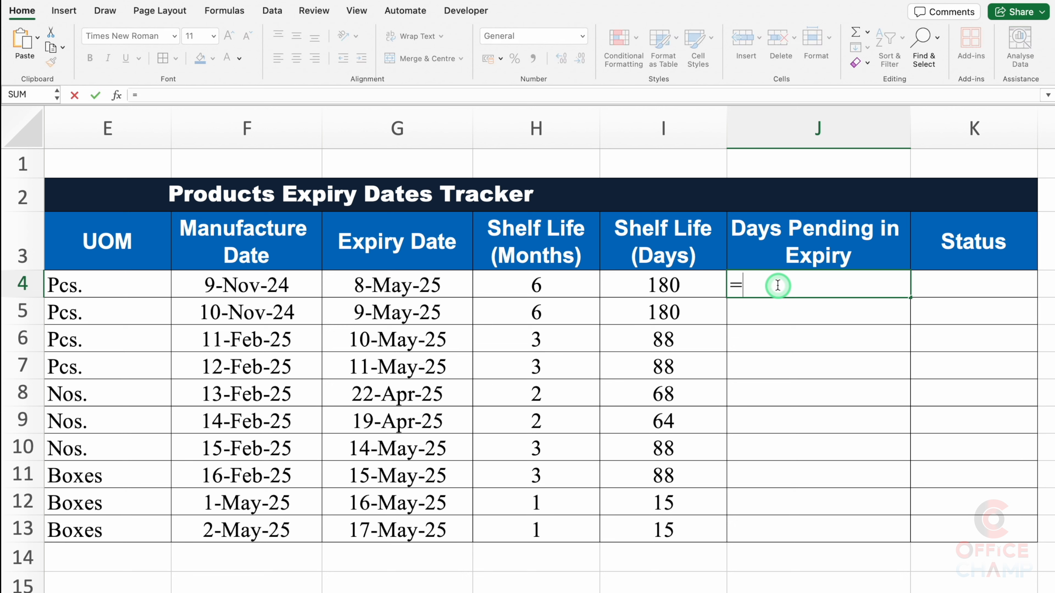
pyautogui.click(401, 284)
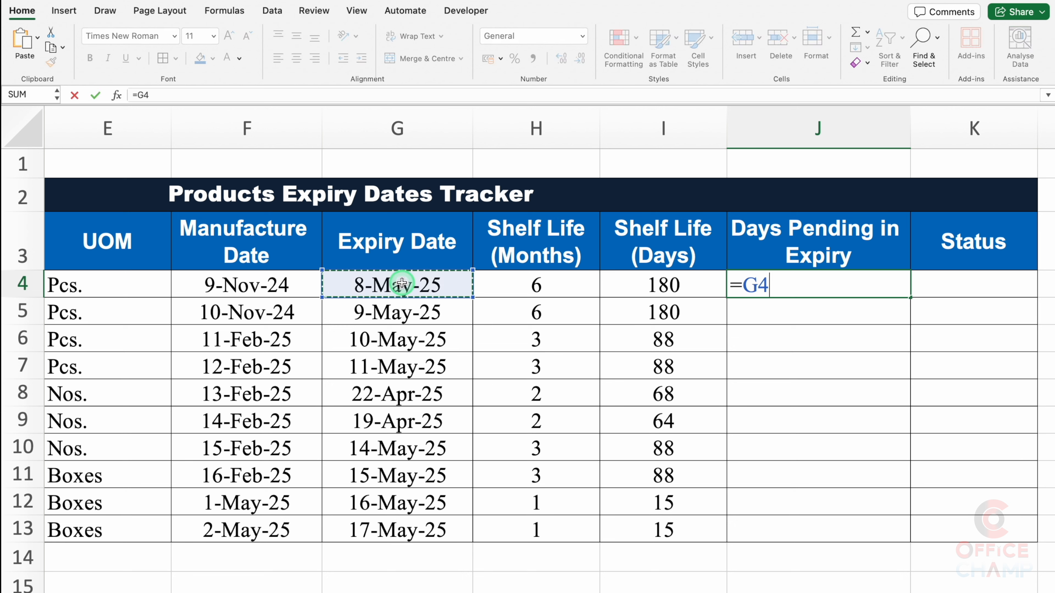
pyautogui.write('-TODA')
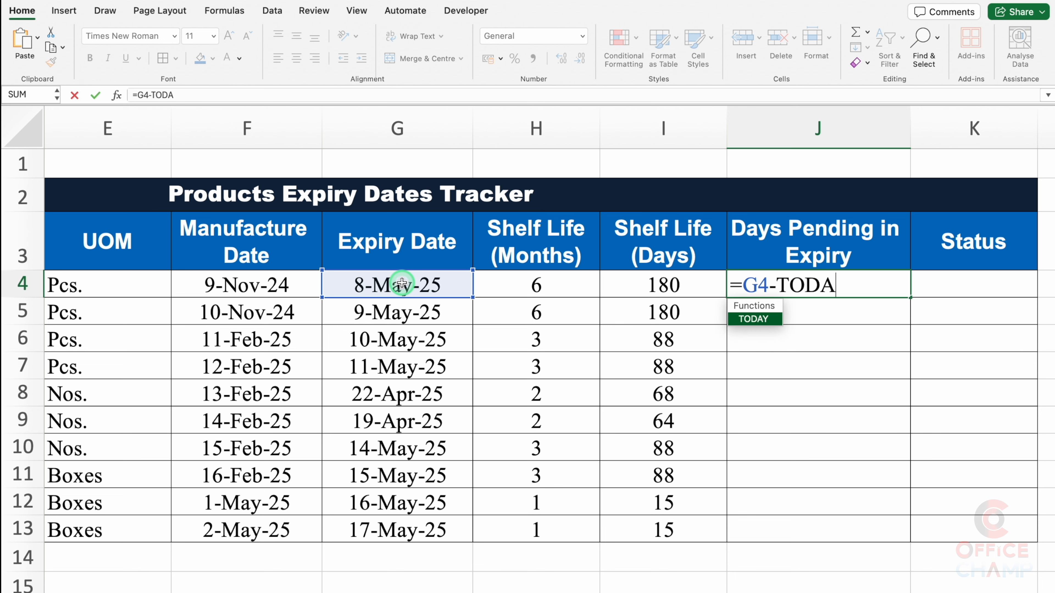
pyautogui.write('Y()')
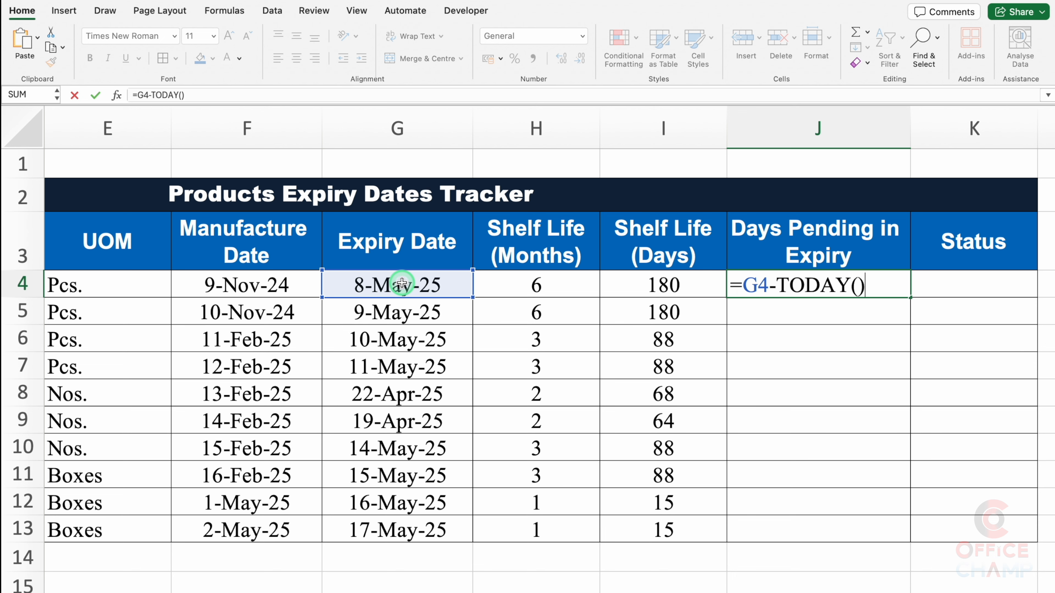
pyautogui.press('Return')
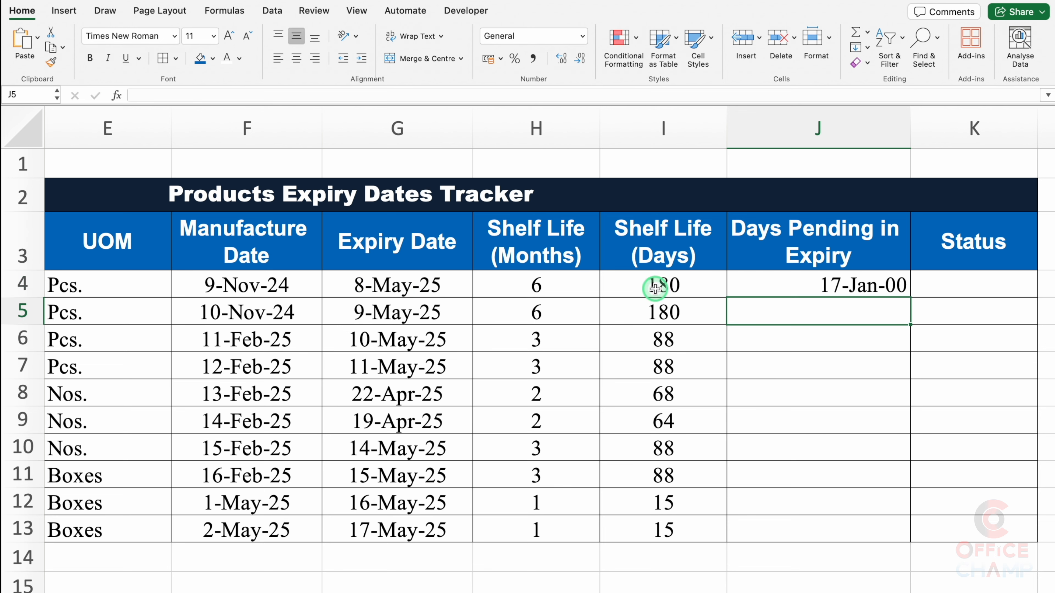
# - Centre J4 and change its number format to General
pyautogui.click(296, 58)
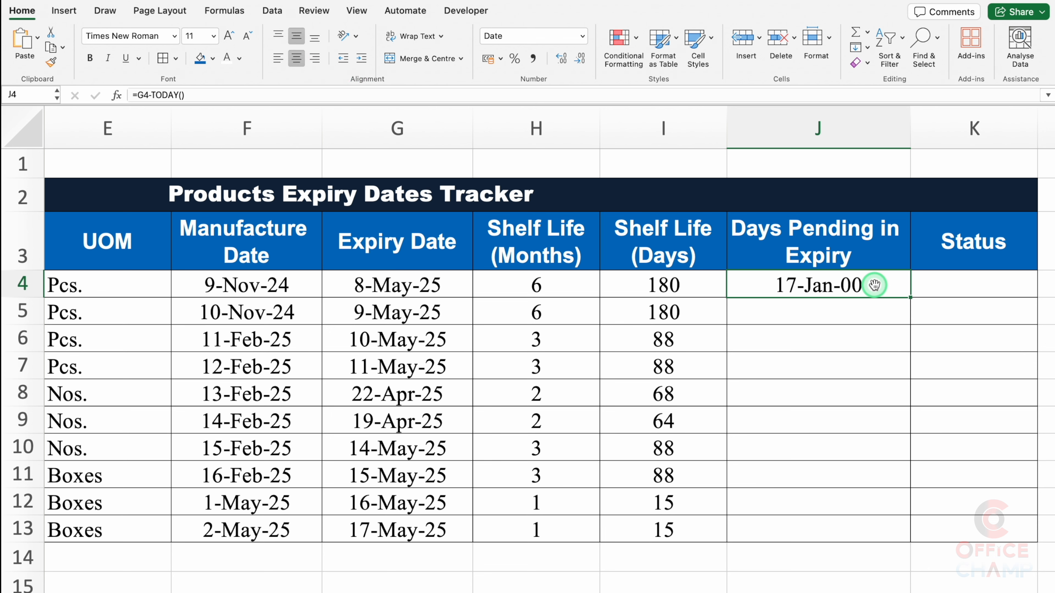
pyautogui.press('super+1')
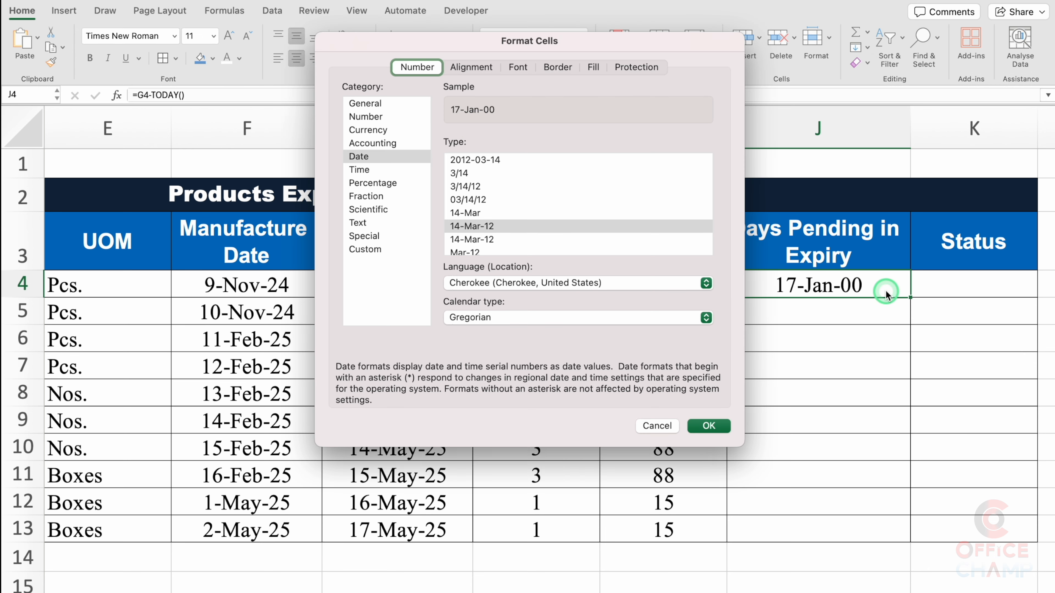
pyautogui.click(382, 104)
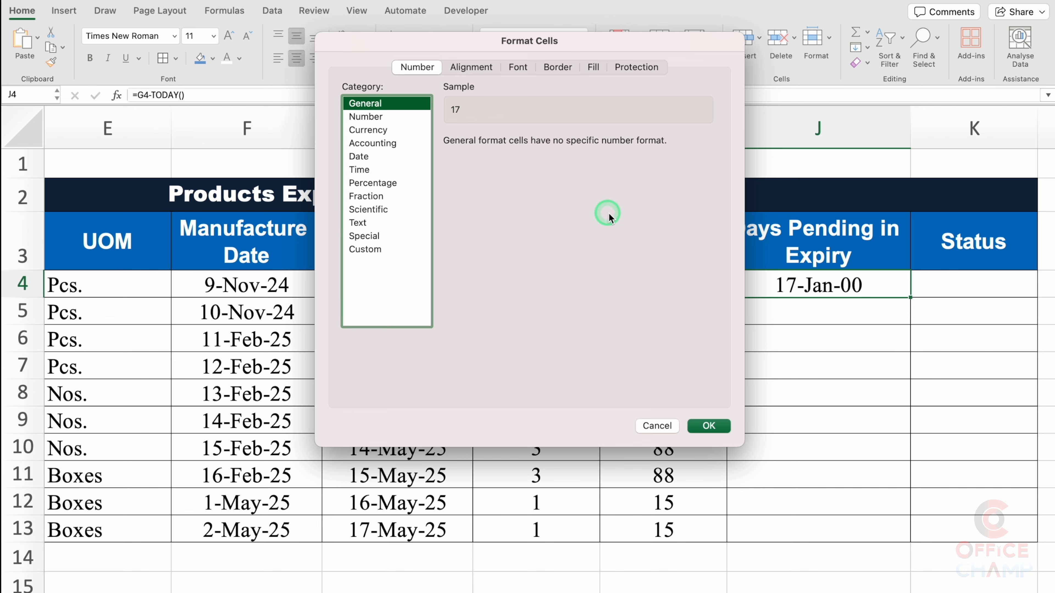
pyautogui.click(709, 427)
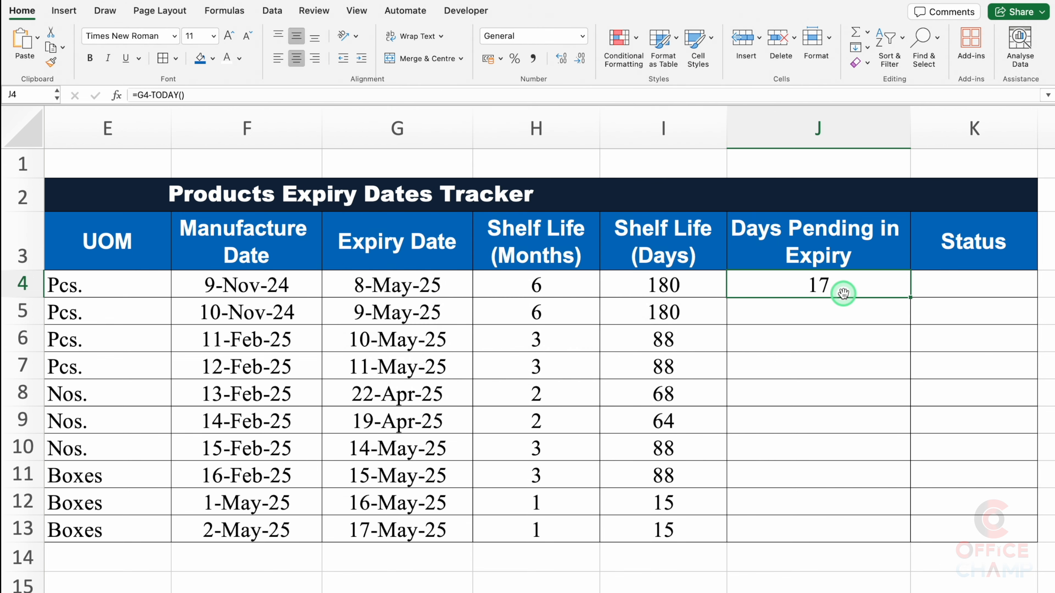
# - Clear the expiry date in G4 to test the days pending formula, and undo the deletion
pyautogui.press('Left')
pyautogui.press('Left')
pyautogui.press('Left')
pyautogui.press('Left')
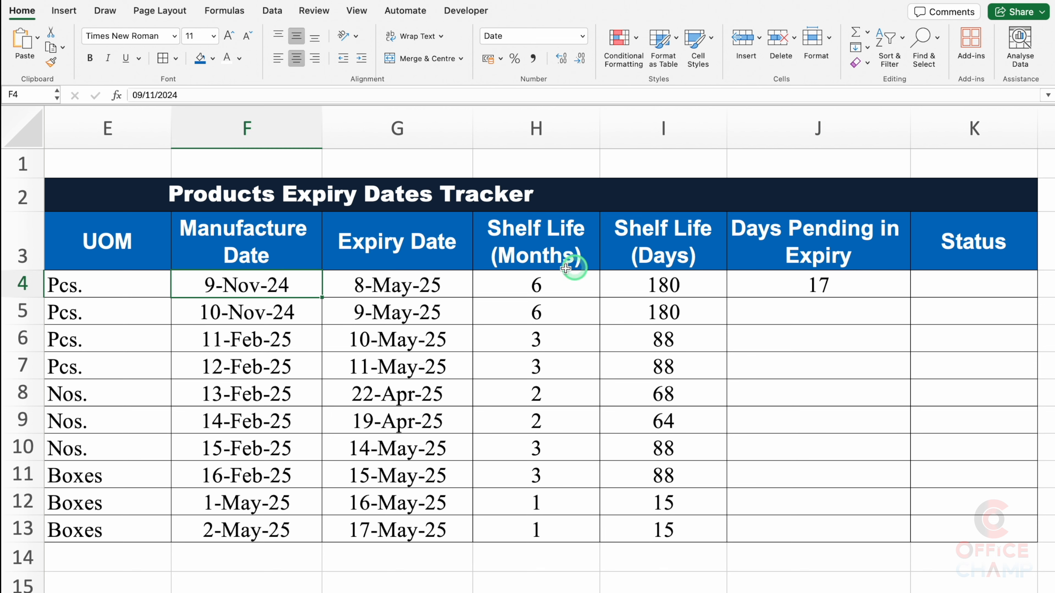
pyautogui.click(395, 282)
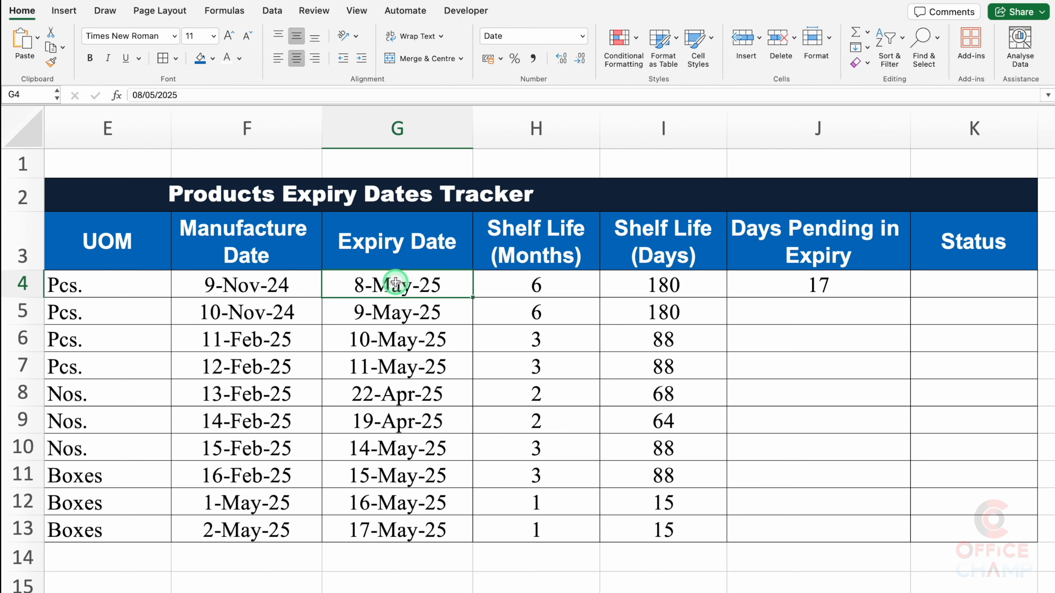
pyautogui.press('Delete')
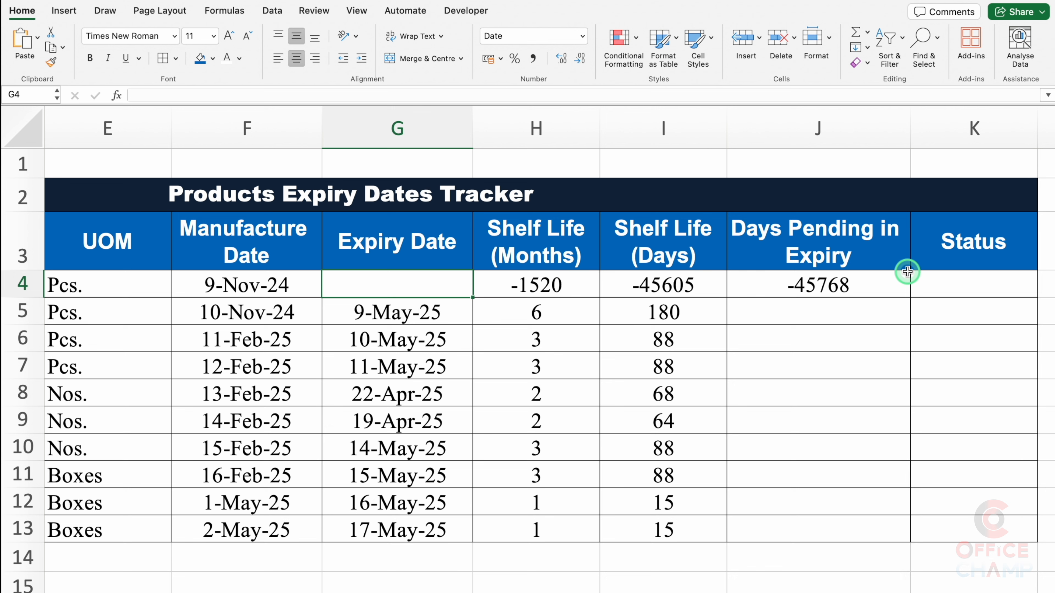
# - Wrap the J4 formula in an IF that returns blank for an empty expiry date: =IF(G4="","",G4-TODAY())
pyautogui.click(839, 282)
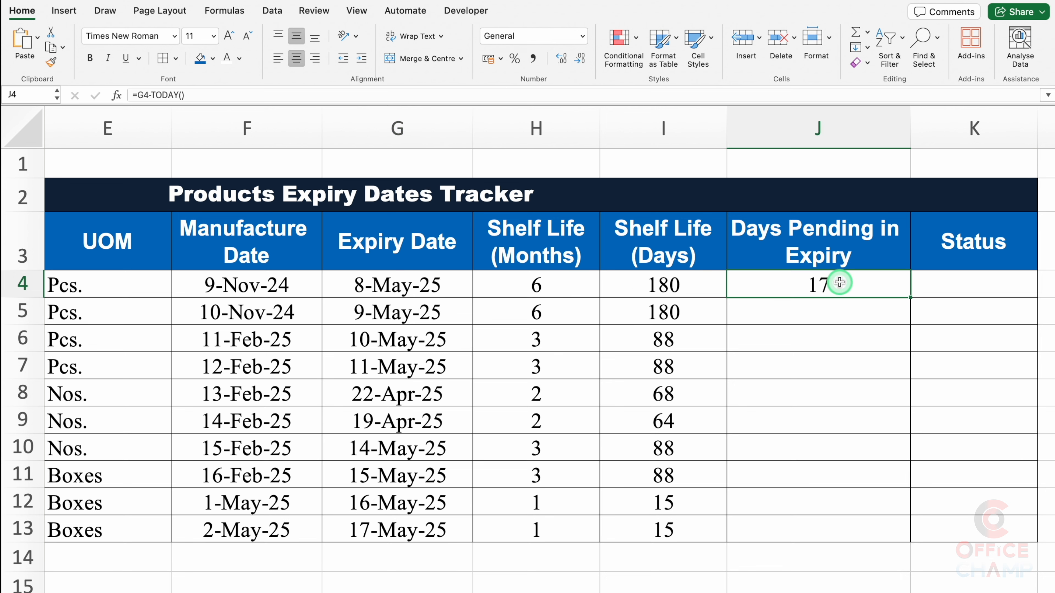
pyautogui.doubleClick(839, 283)
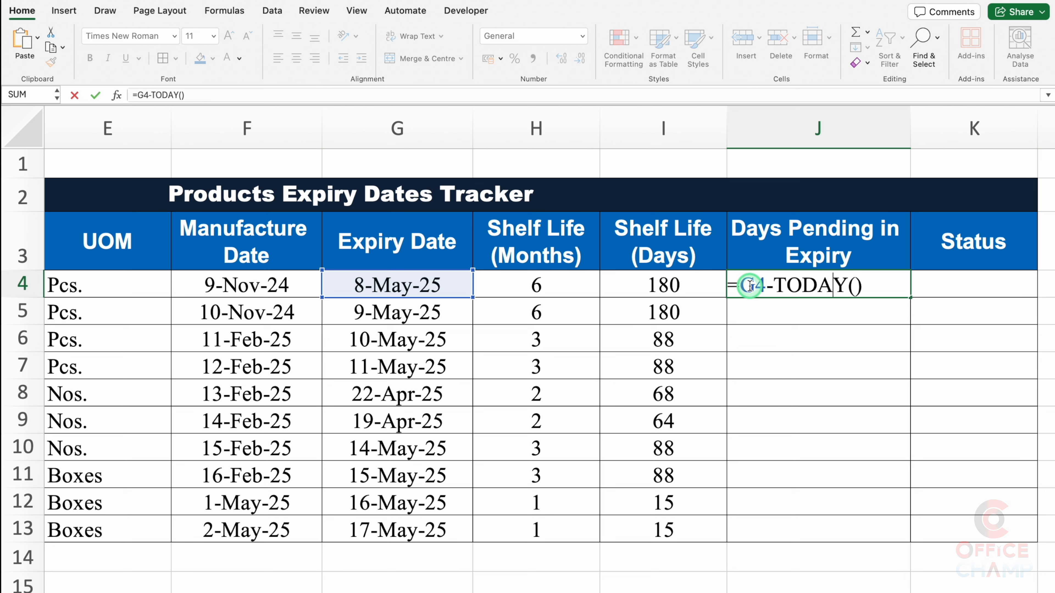
pyautogui.click(740, 285)
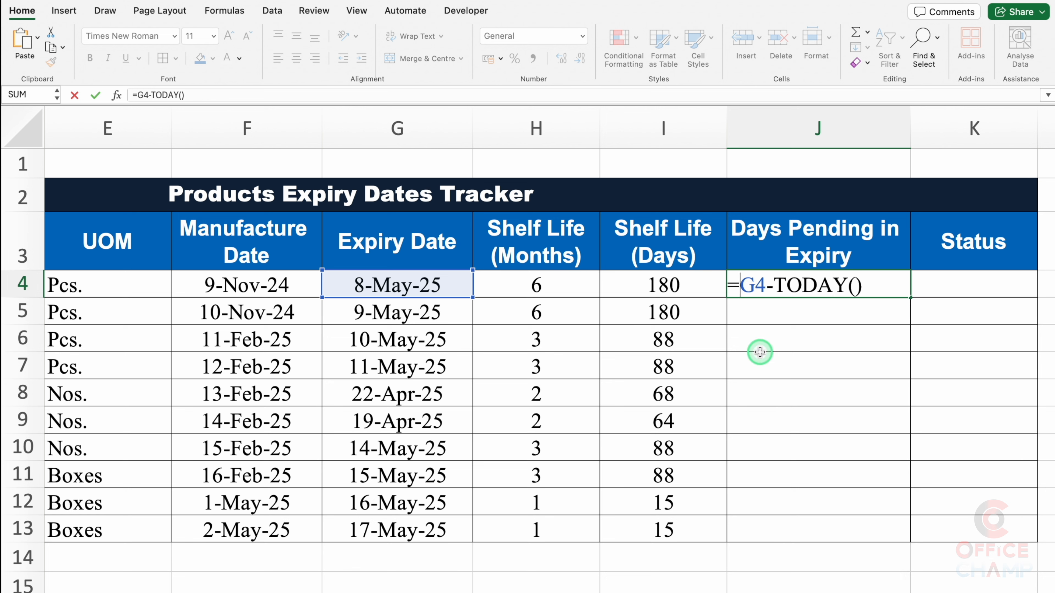
pyautogui.write('if(')
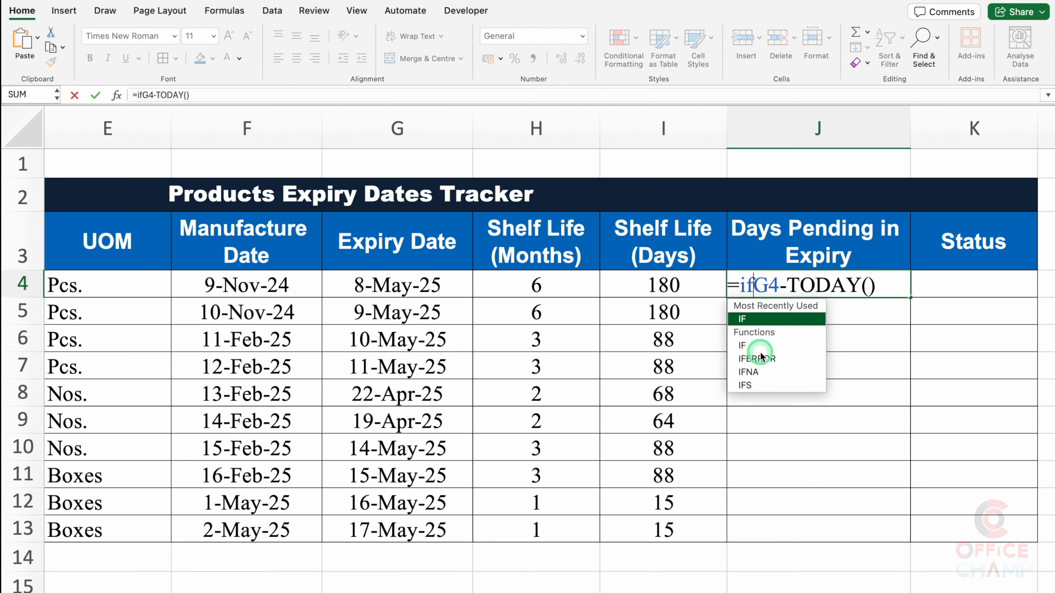
pyautogui.click(451, 280)
pyautogui.write('=')
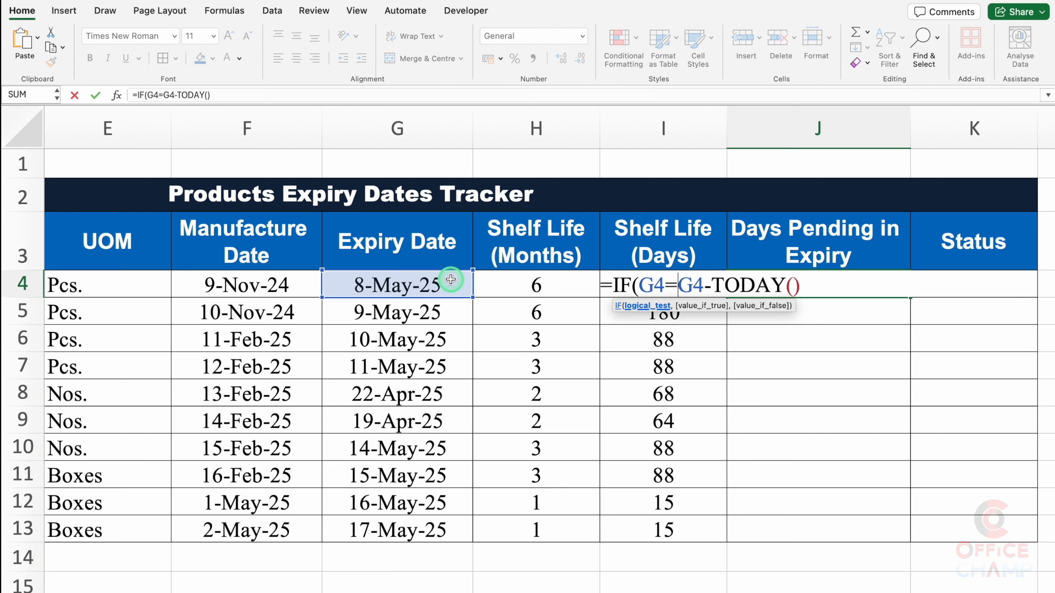
pyautogui.write('""')
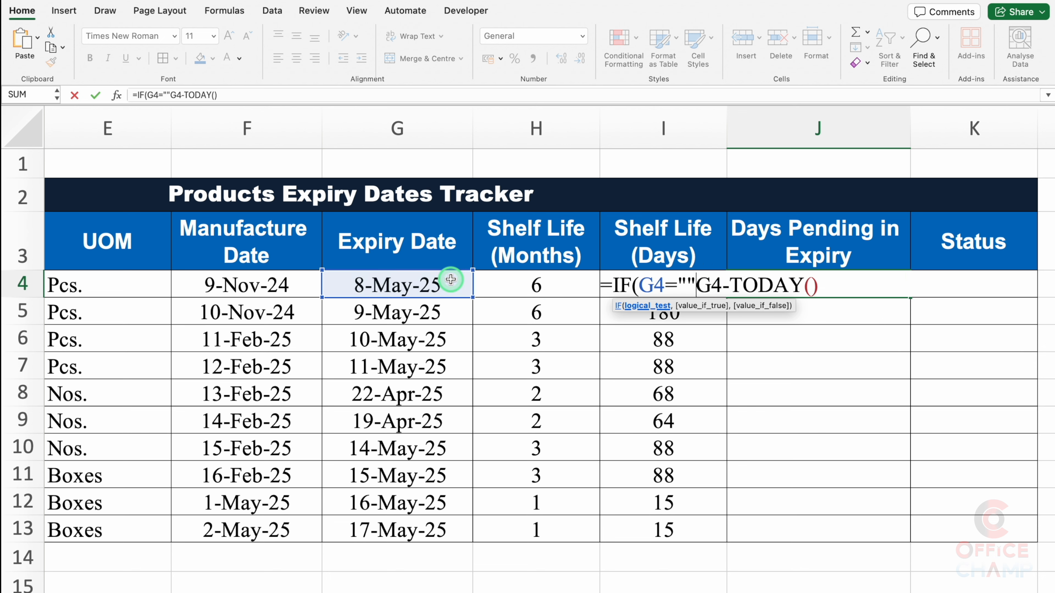
pyautogui.write(',')
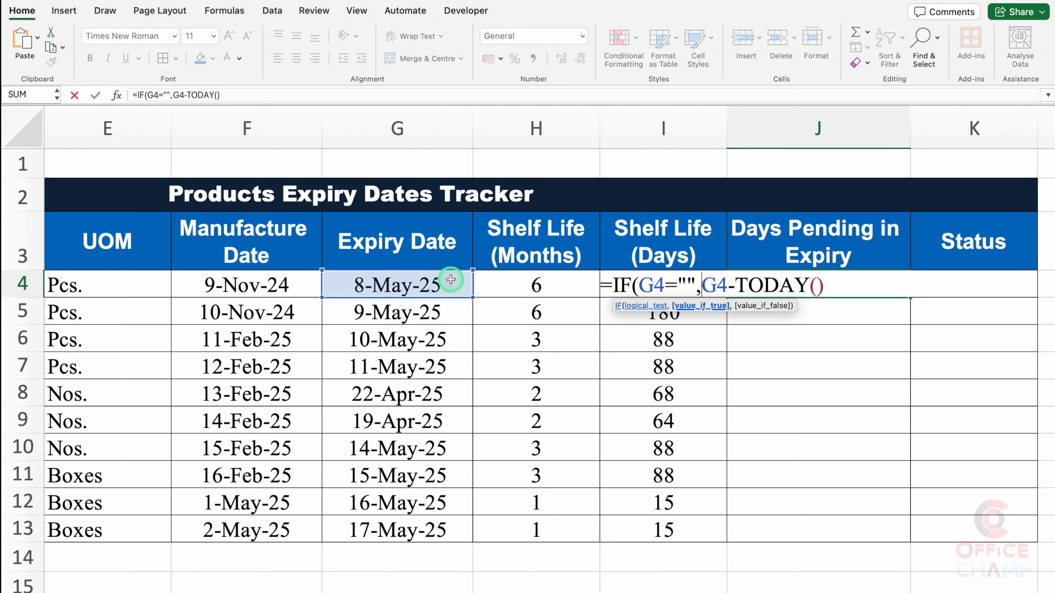
pyautogui.write('""')
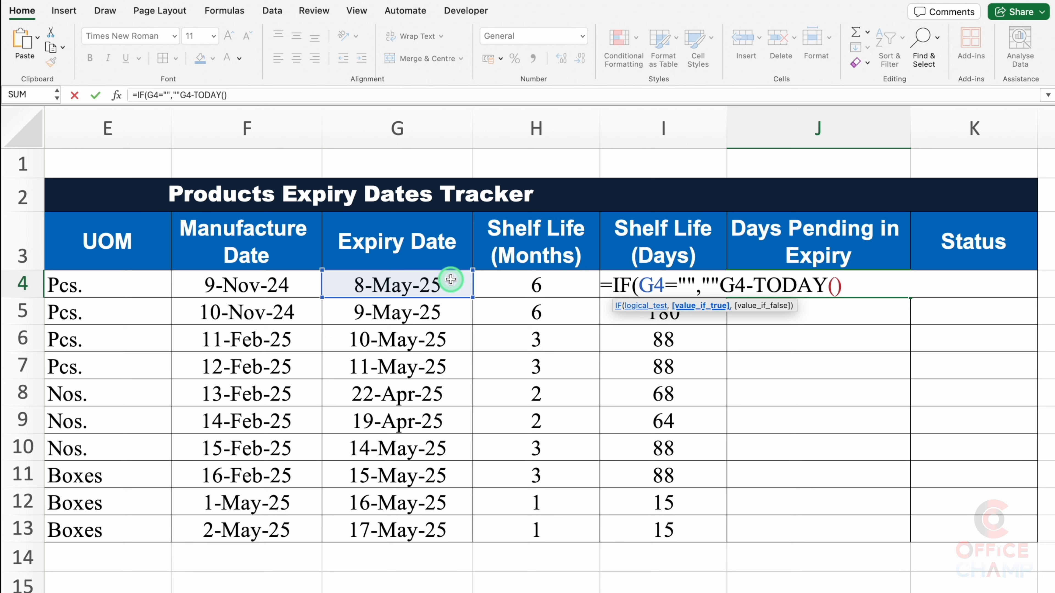
pyautogui.write(',')
pyautogui.click(861, 285)
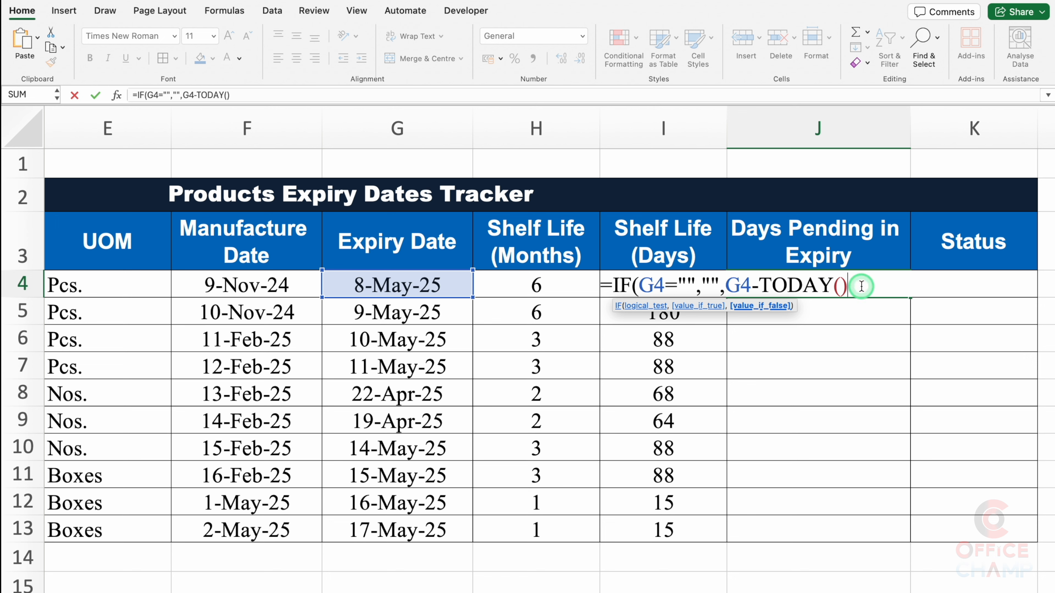
pyautogui.write(')')
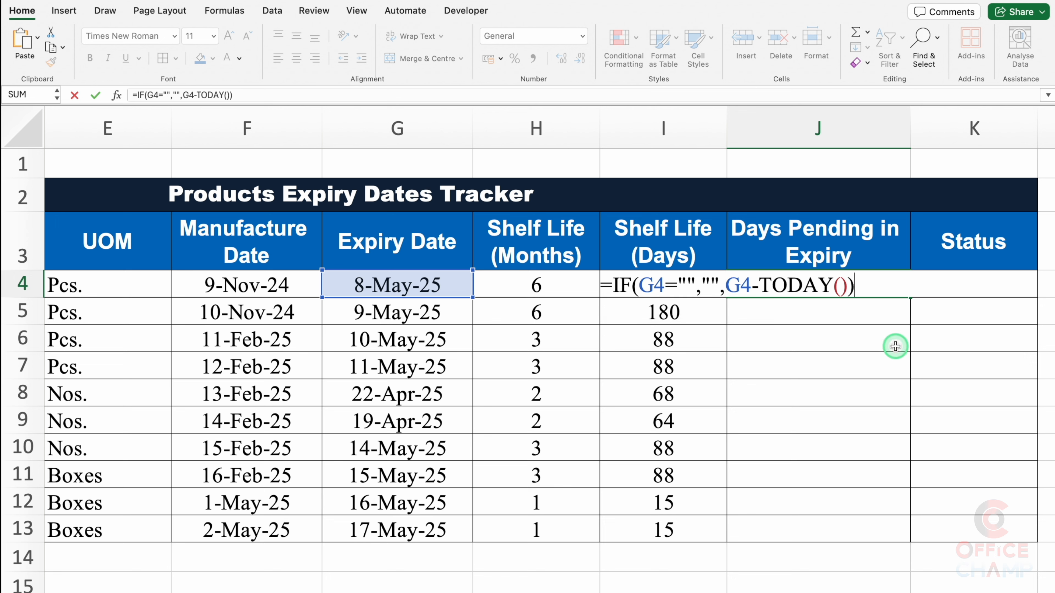
pyautogui.press('Return')
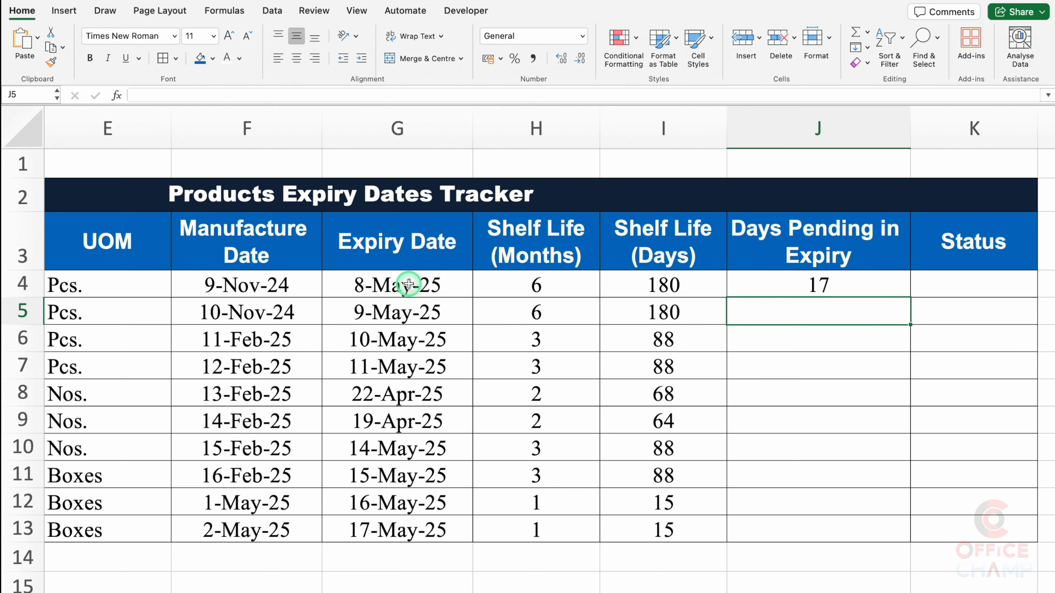
# - Clear the expiry date in G4 and the manufacture date in F4 to test the blank handling of the row's formulas
pyautogui.click(410, 284)
pyautogui.press('Delete')
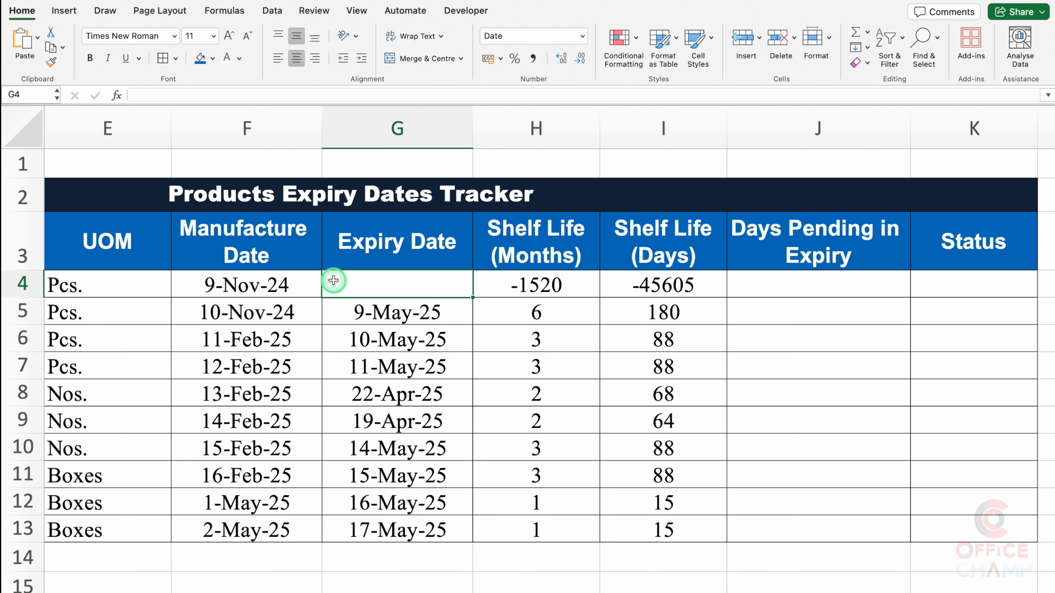
pyautogui.click(259, 285)
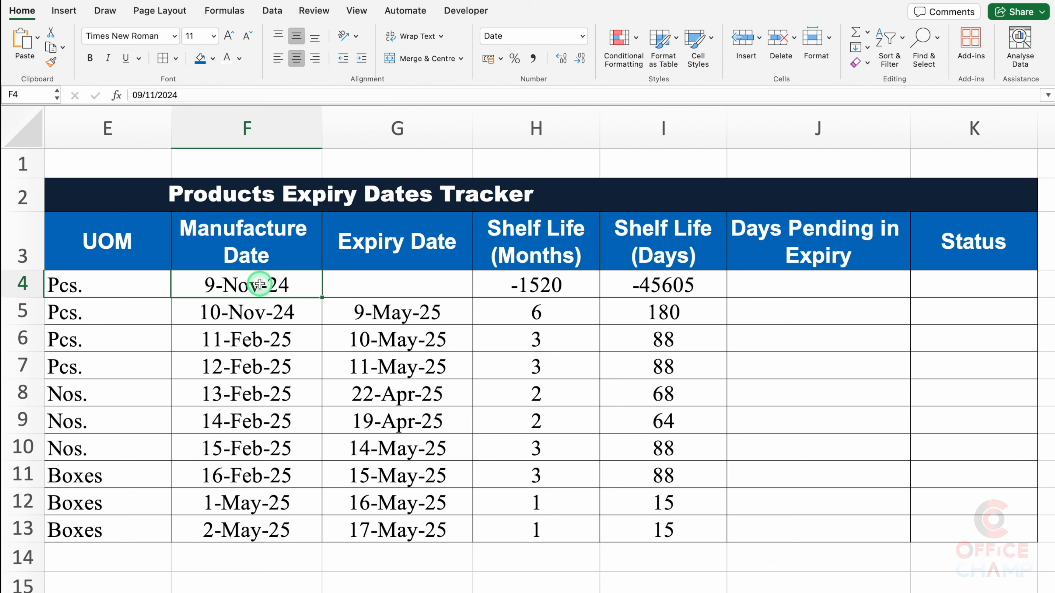
pyautogui.press('Delete')
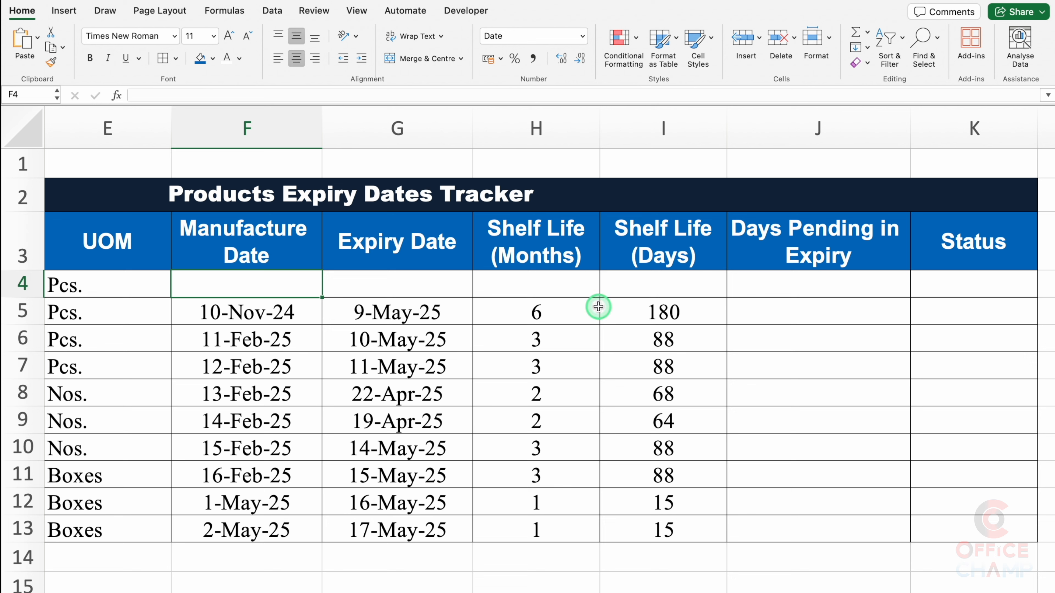
# - Undo the deletions of the dates in F4 and G4, and fill the J4 formula down to J13
pyautogui.hotkey('ctrl', 'z')
pyautogui.hotkey('ctrl', 'z')
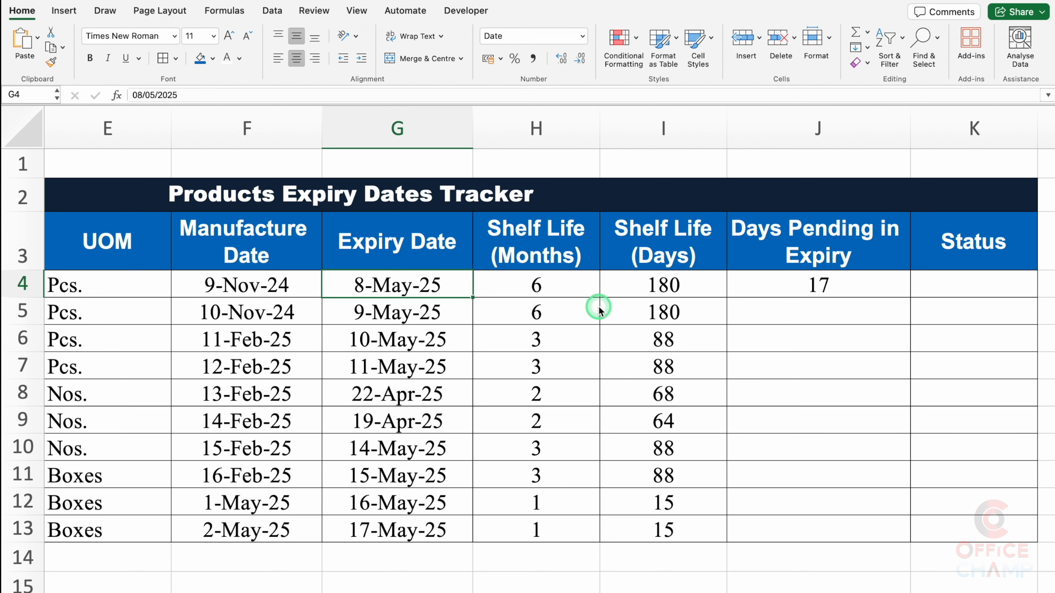
pyautogui.click(897, 293)
pyautogui.doubleClick(910, 298)
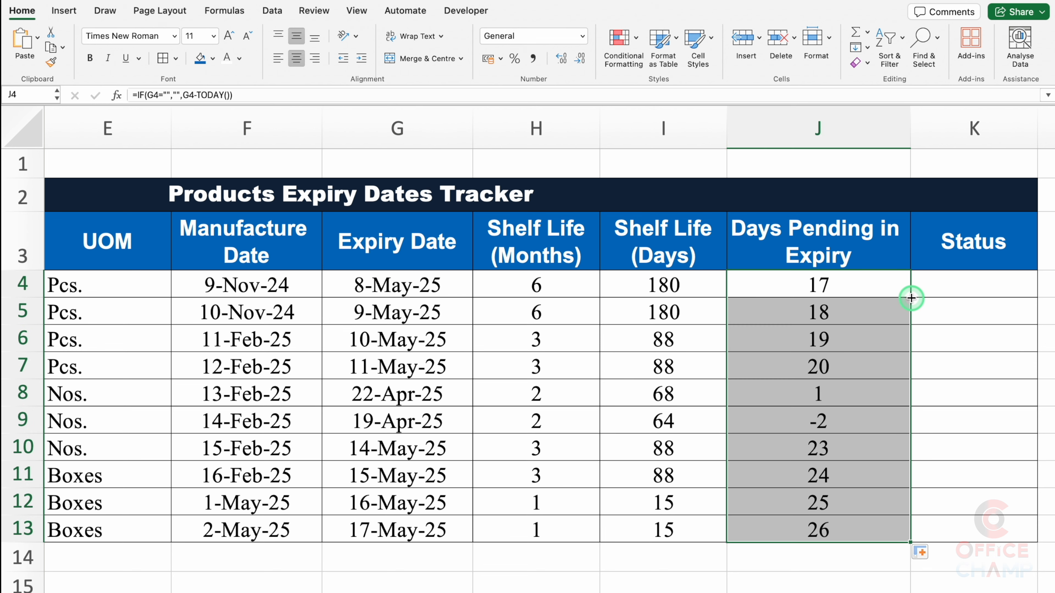
# - Enter the status formula =IF(J4<=0,"Expired","") in K4
pyautogui.click(970, 285)
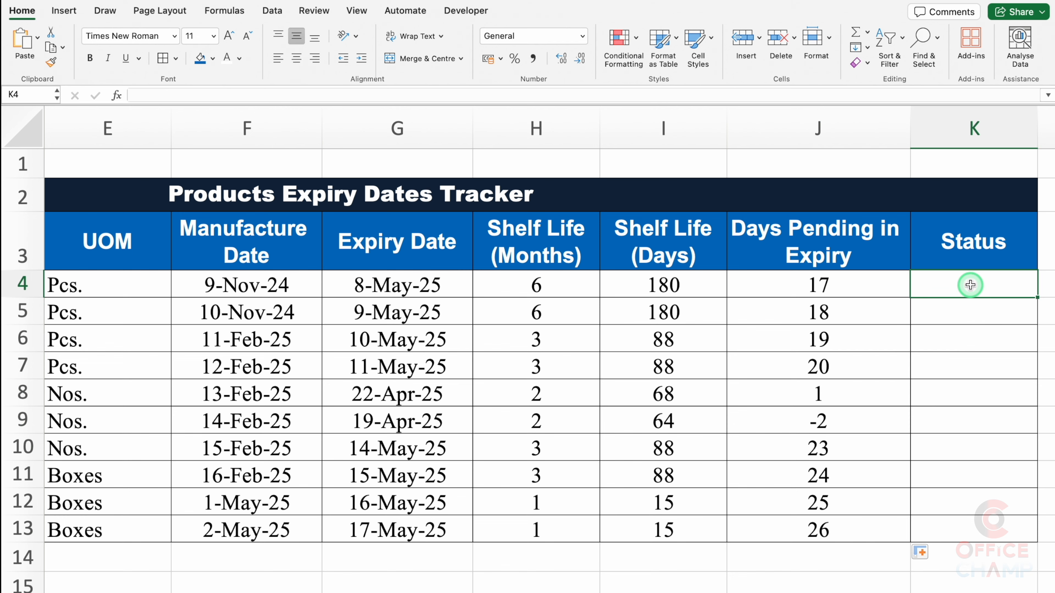
pyautogui.press('Right')
pyautogui.press('Right')
pyautogui.press('Left')
pyautogui.press('Left')
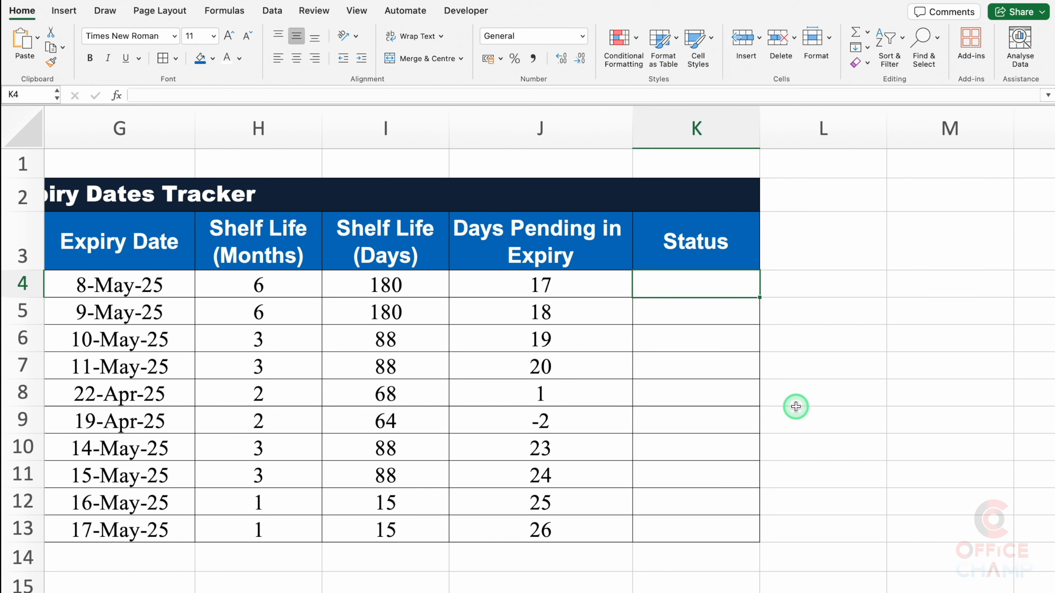
pyautogui.write('=')
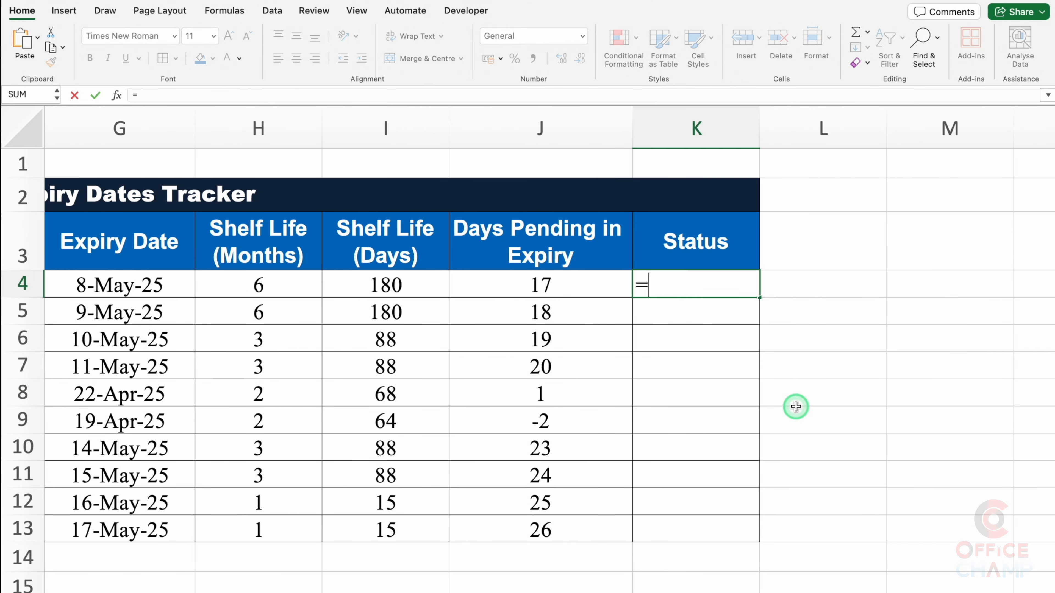
pyautogui.write('if')
pyautogui.doubleClick(692, 322)
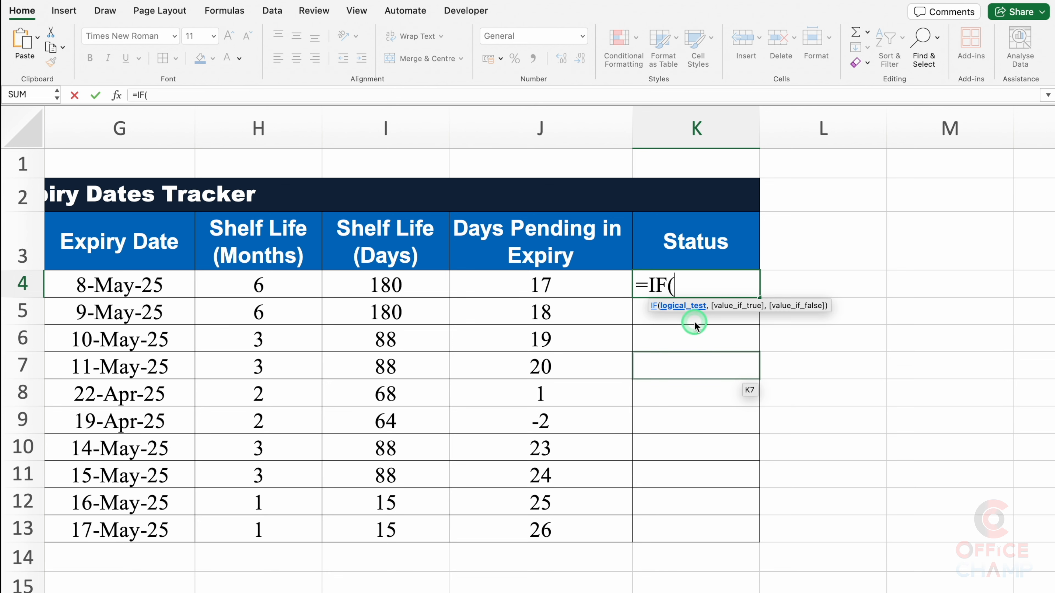
pyautogui.click(590, 280)
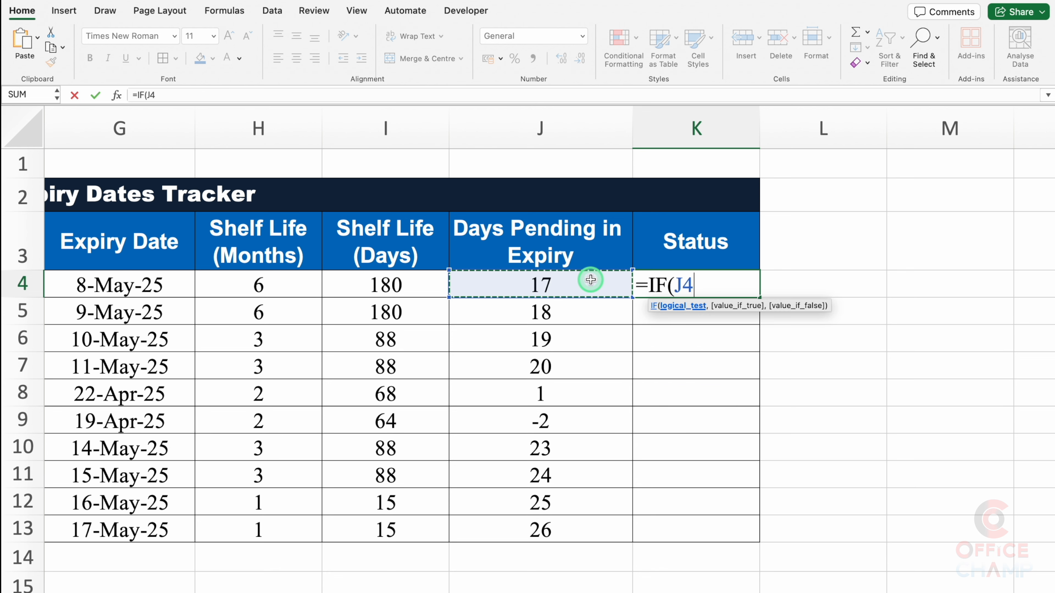
pyautogui.write('<=')
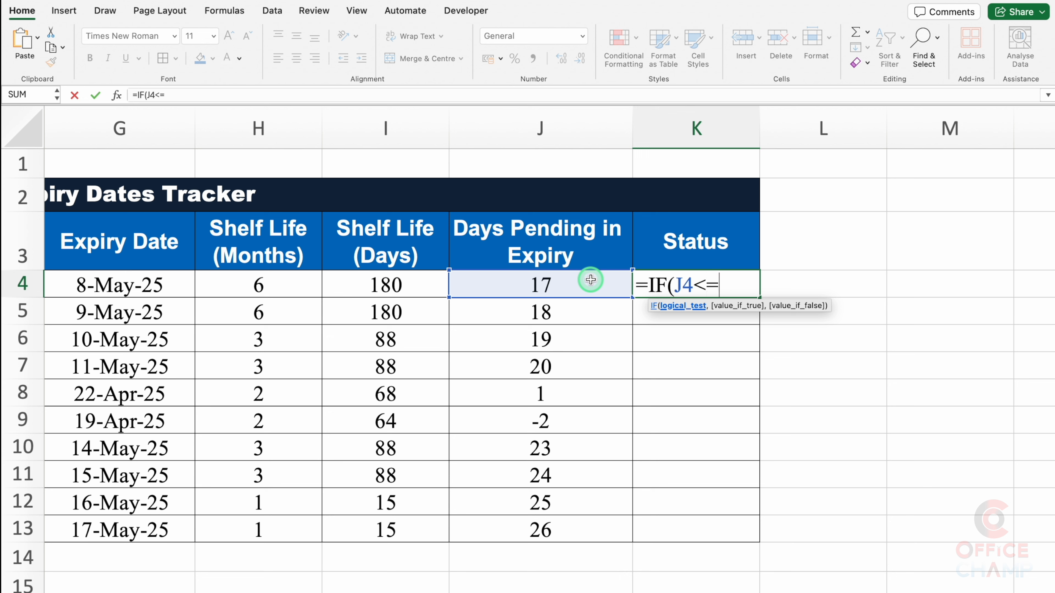
pyautogui.write('0,')
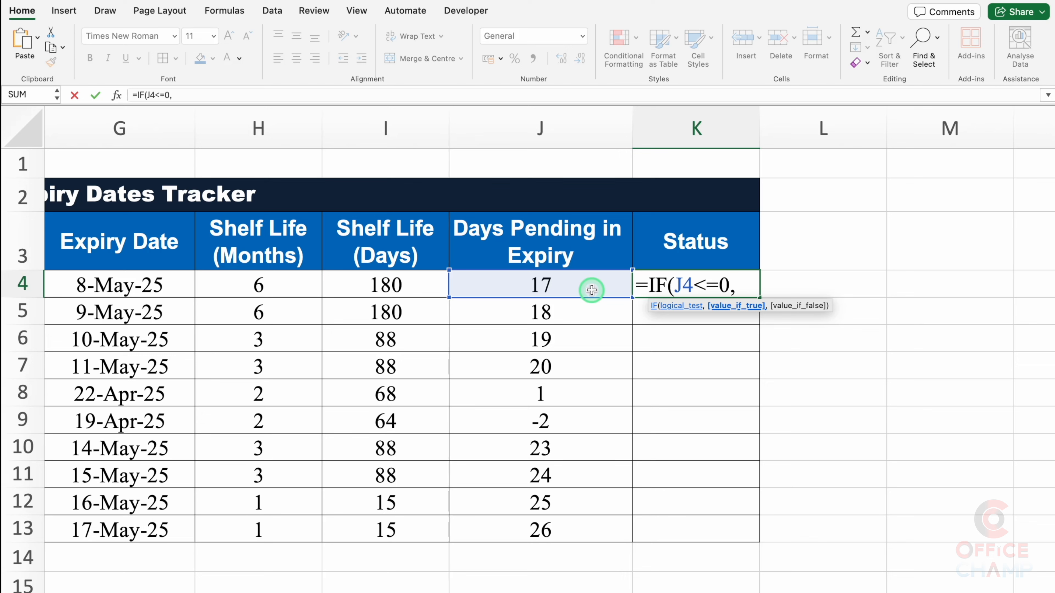
pyautogui.write('"Expired')
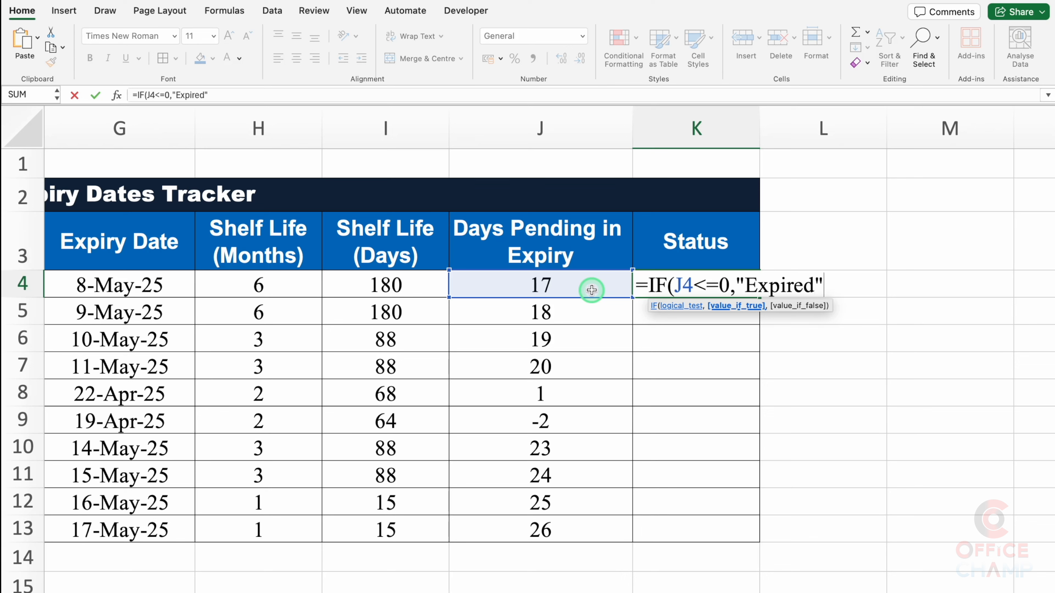
pyautogui.write('"')
pyautogui.write(',')
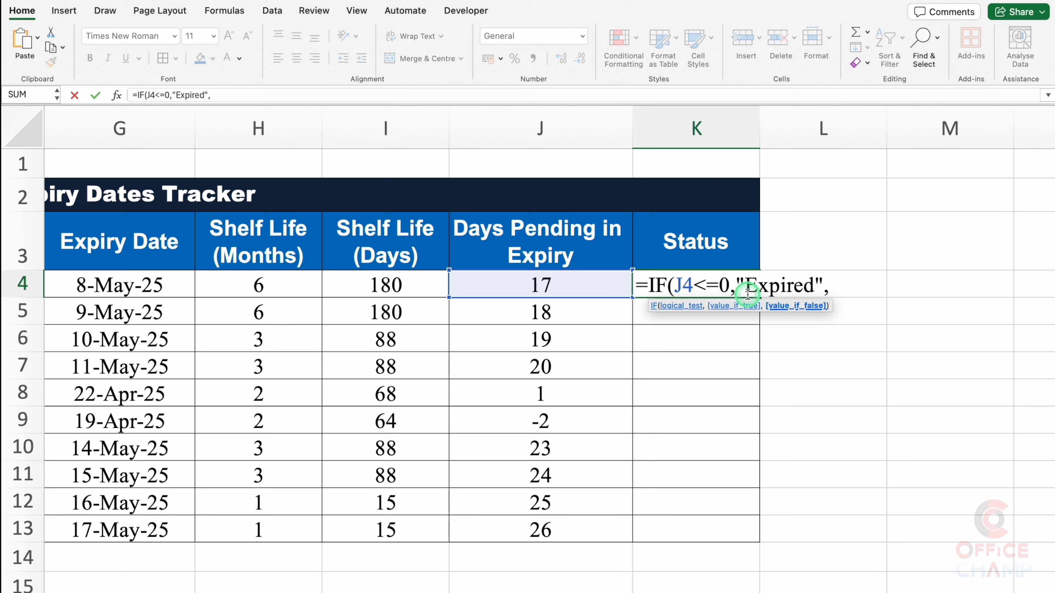
pyautogui.write('"")')
pyautogui.press('Return')
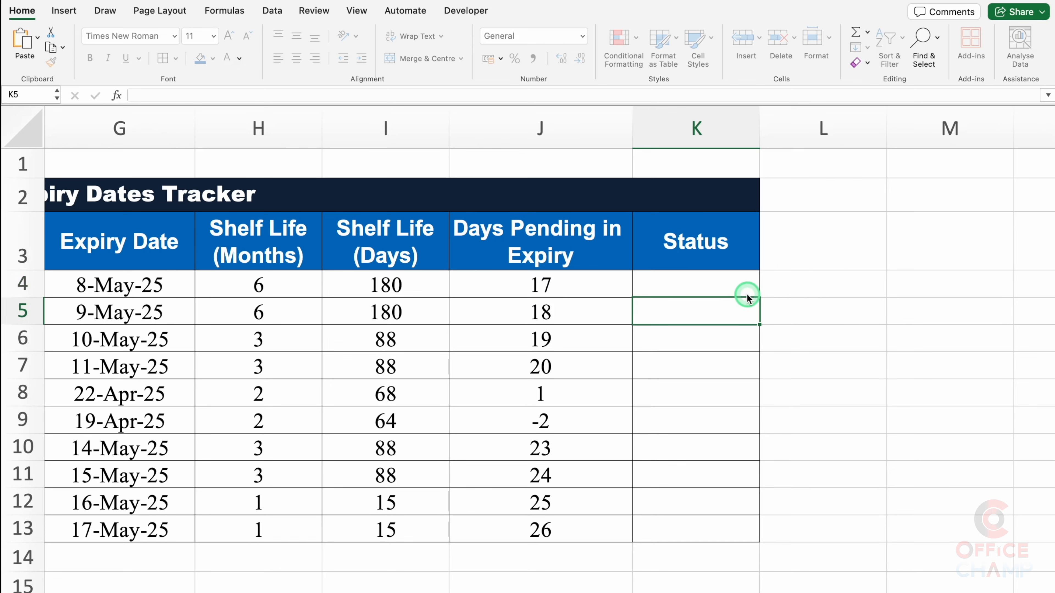
# - Fill the K4 status formula down to K13 and check row 9's status against its days pending
pyautogui.click(744, 292)
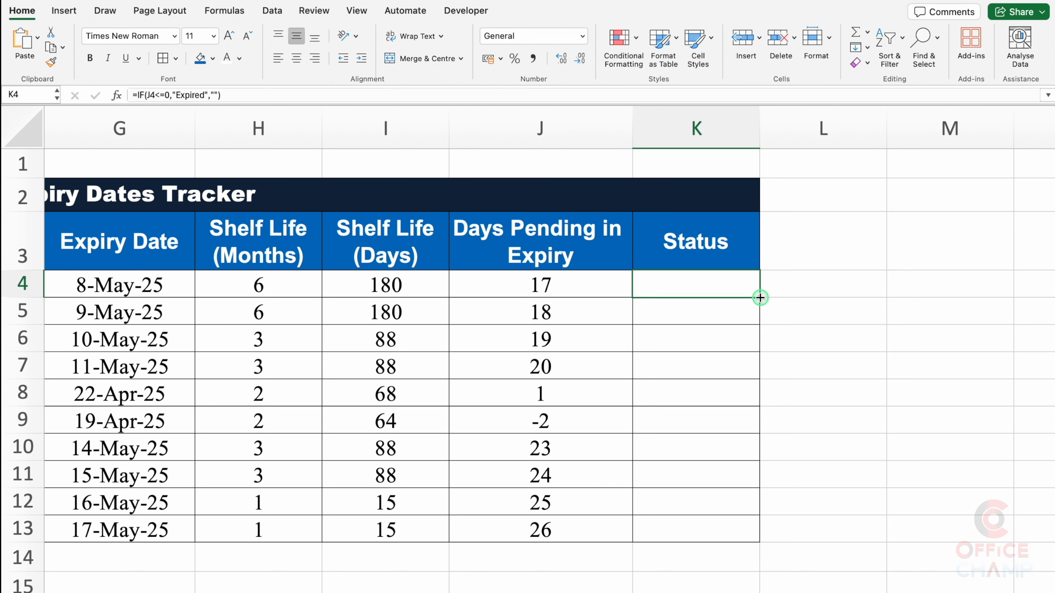
pyautogui.doubleClick(759, 298)
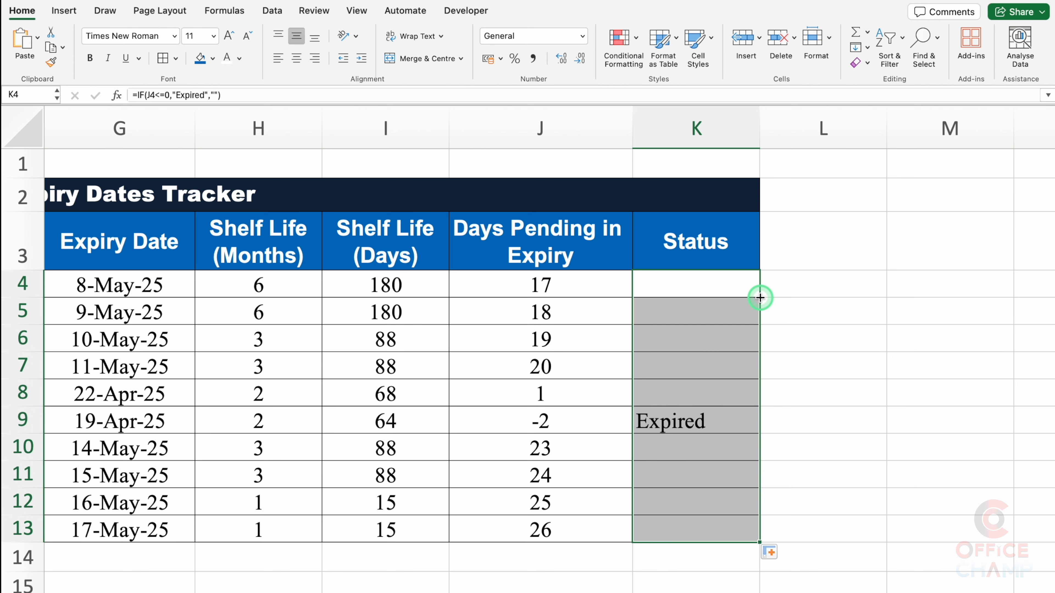
pyautogui.click(677, 422)
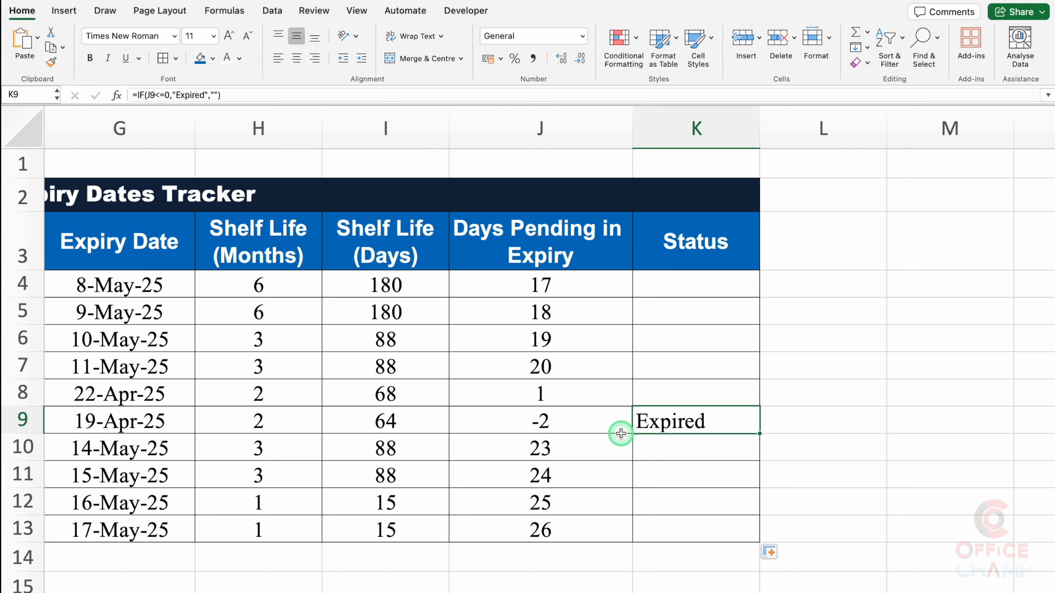
pyautogui.click(573, 422)
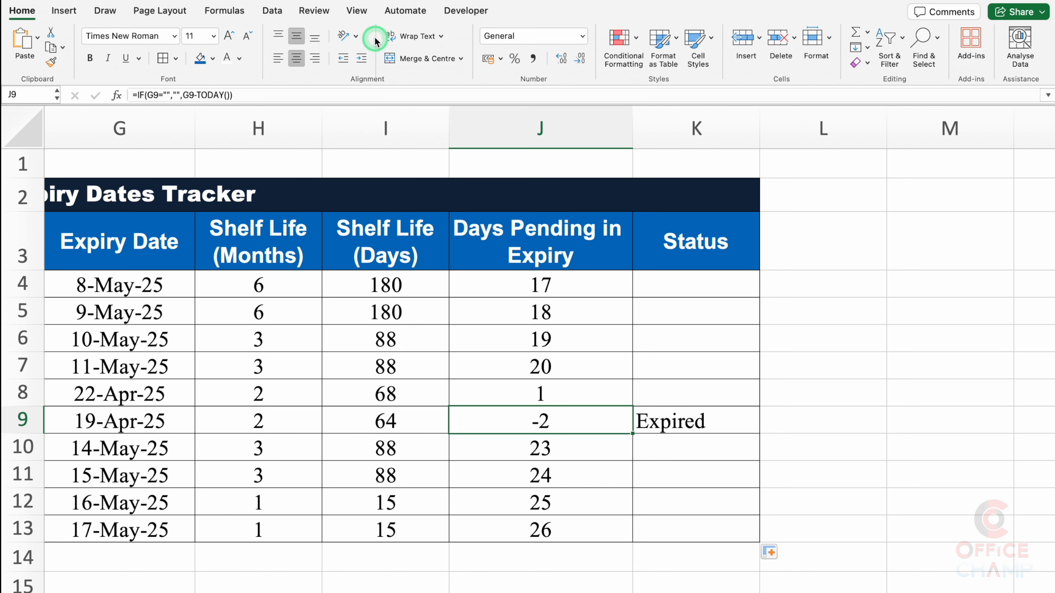
# - Hide the worksheet gridlines
pyautogui.click(357, 11)
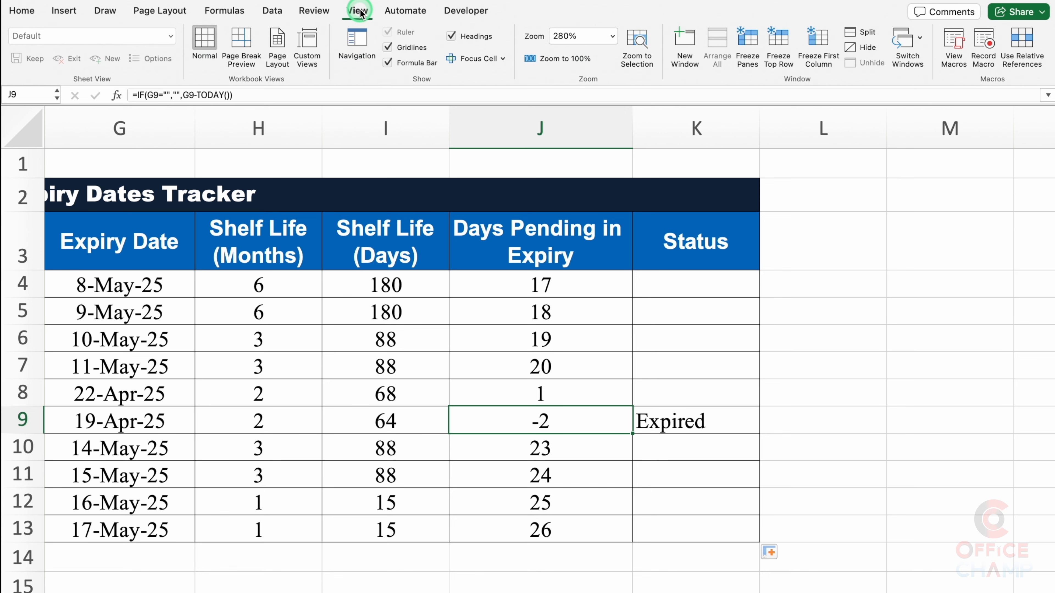
pyautogui.click(387, 47)
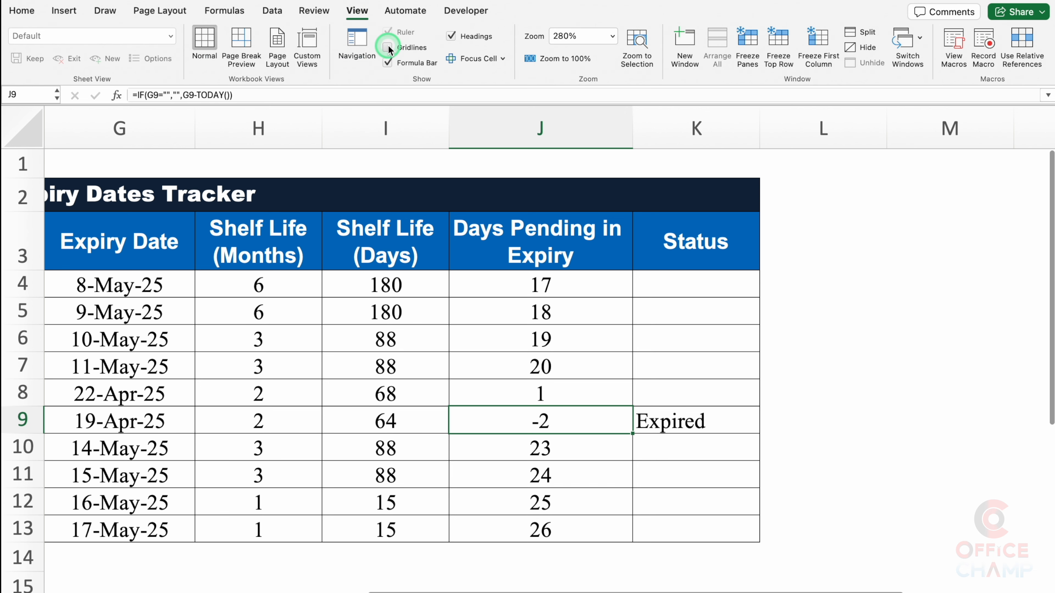
pyautogui.click(883, 339)
# - Start a new Classic-style conditional formatting rule for C4:K13 that uses a formula to determine which cells to format
pyautogui.moveTo(748, 590); pyautogui.dragTo(473, 587)
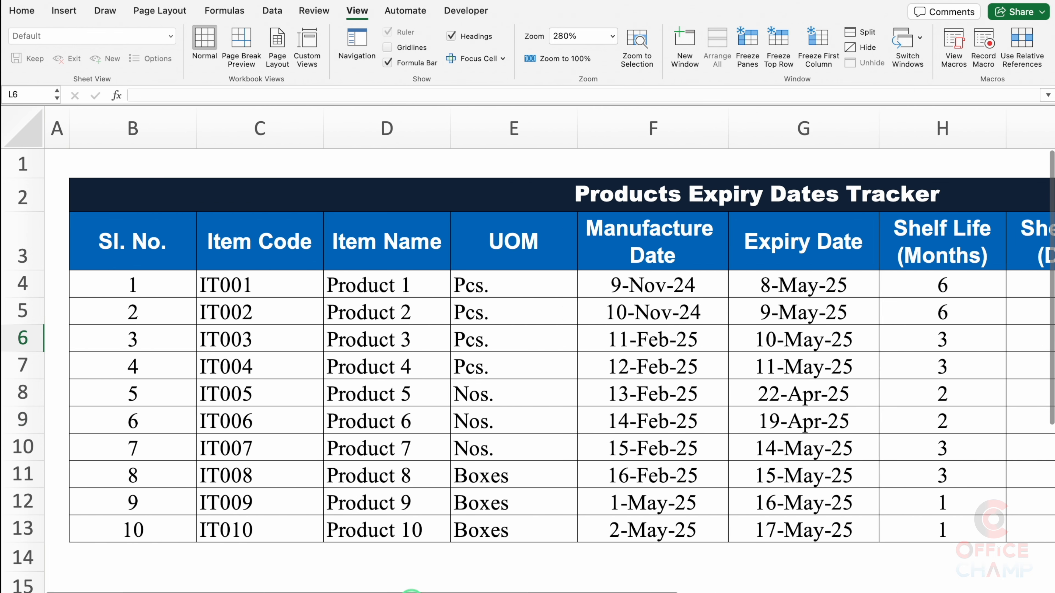
pyautogui.click(264, 284)
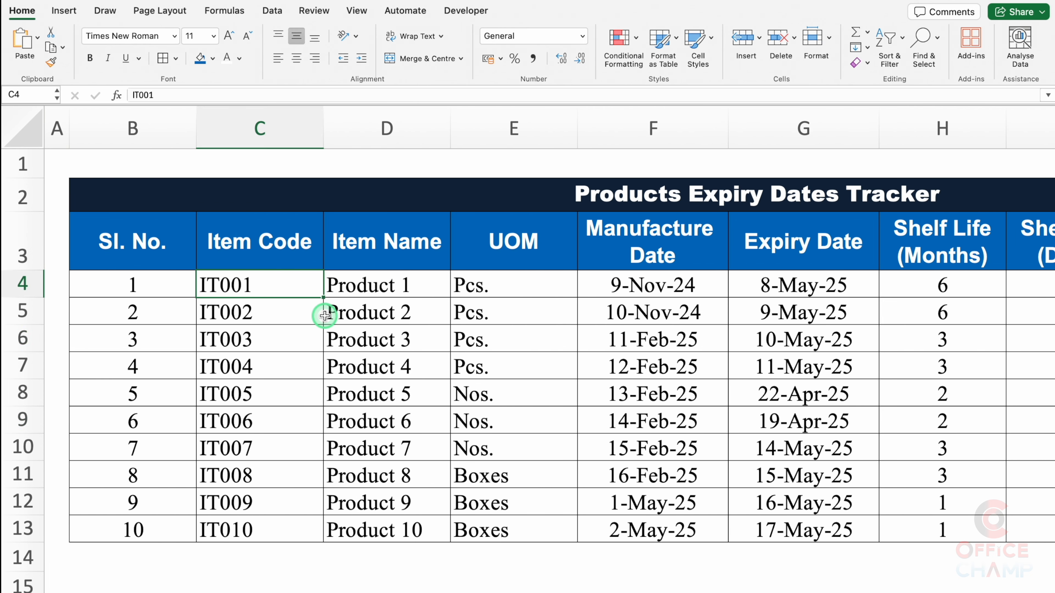
pyautogui.hotkey('ctrl', 'shift', 'Down')
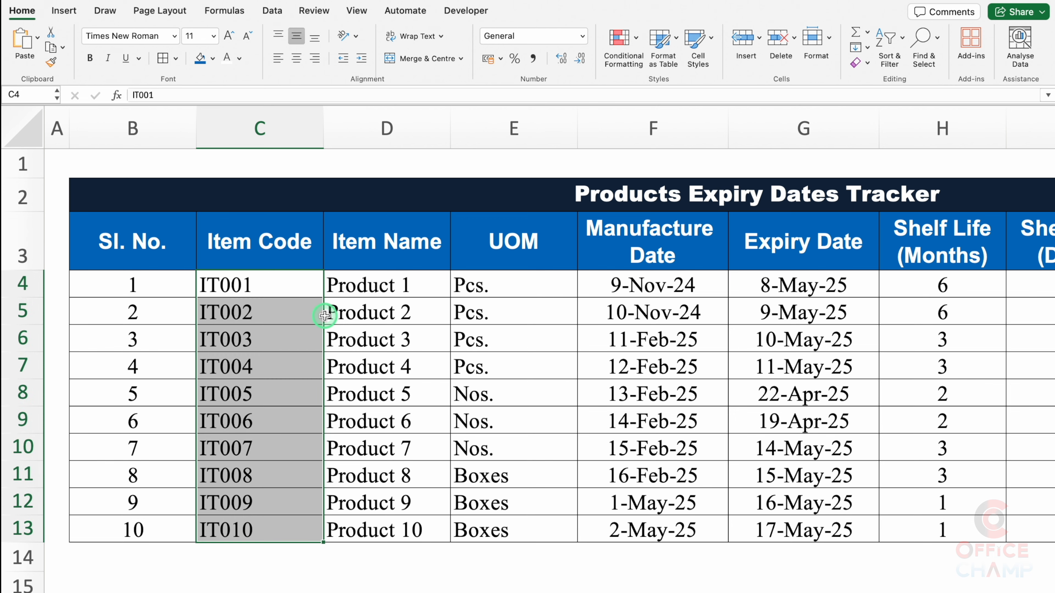
pyautogui.hotkey('ctrl', 'shift', 'Right')
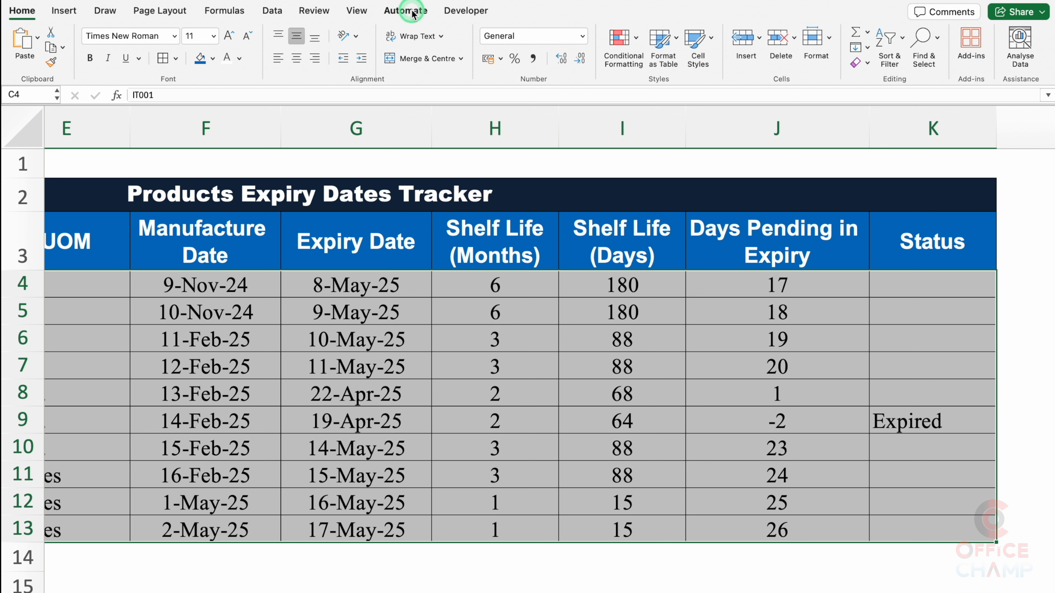
pyautogui.click(620, 38)
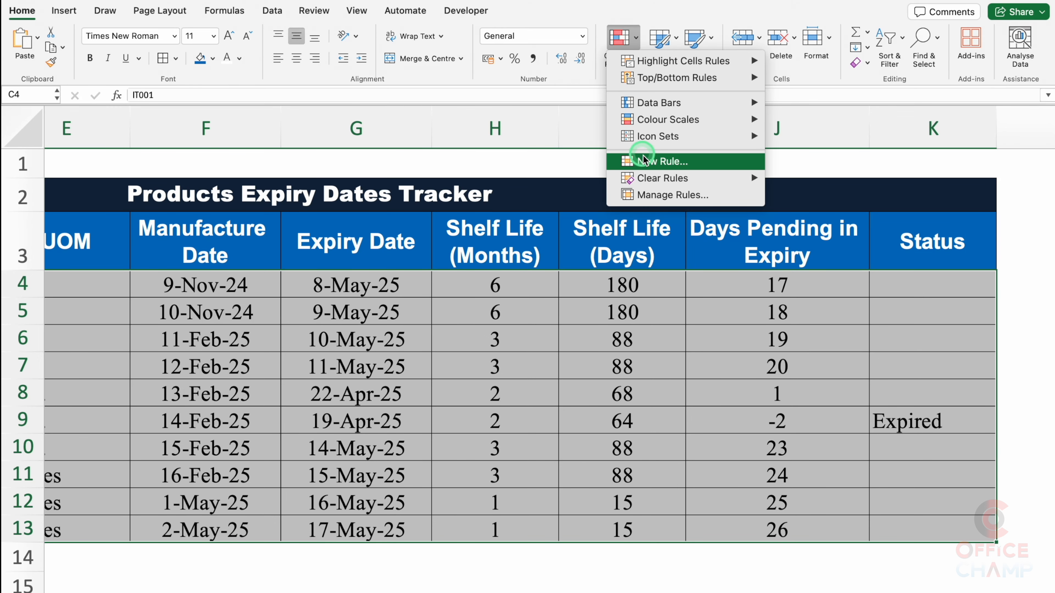
pyautogui.click(646, 162)
pyautogui.click(527, 131)
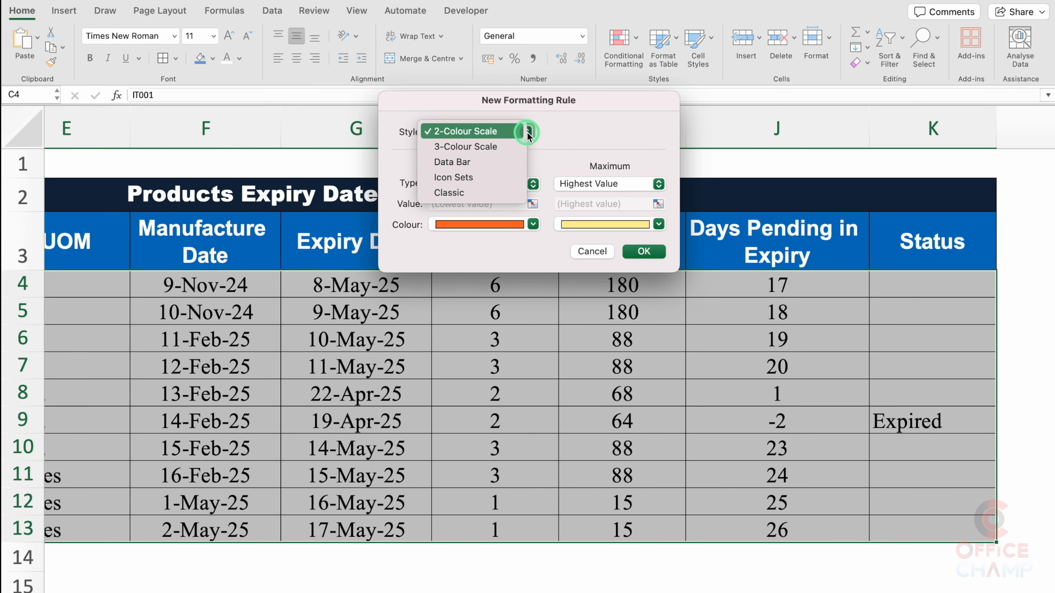
pyautogui.click(453, 192)
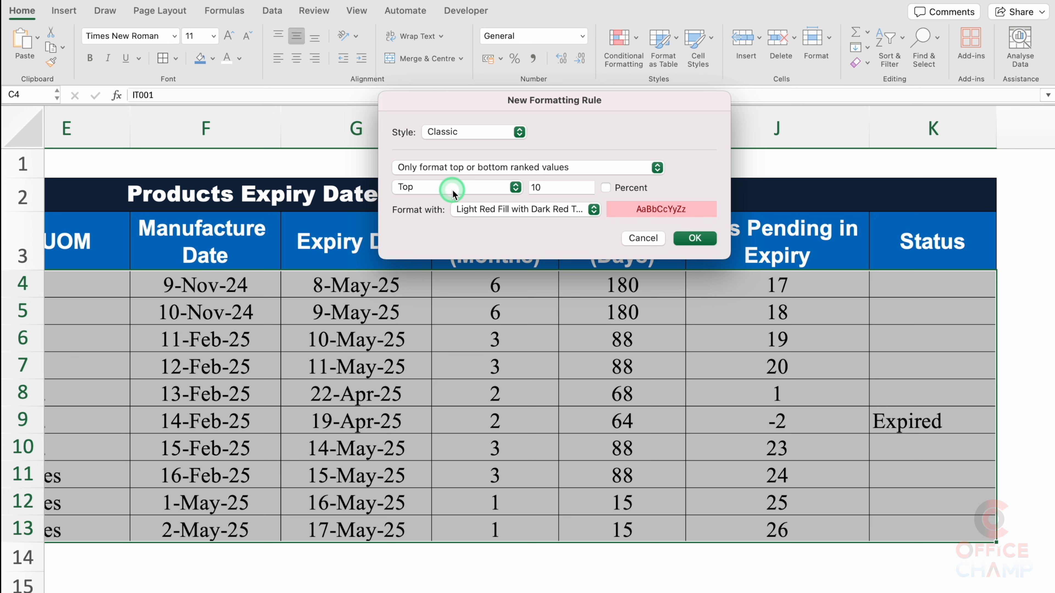
pyautogui.click(463, 168)
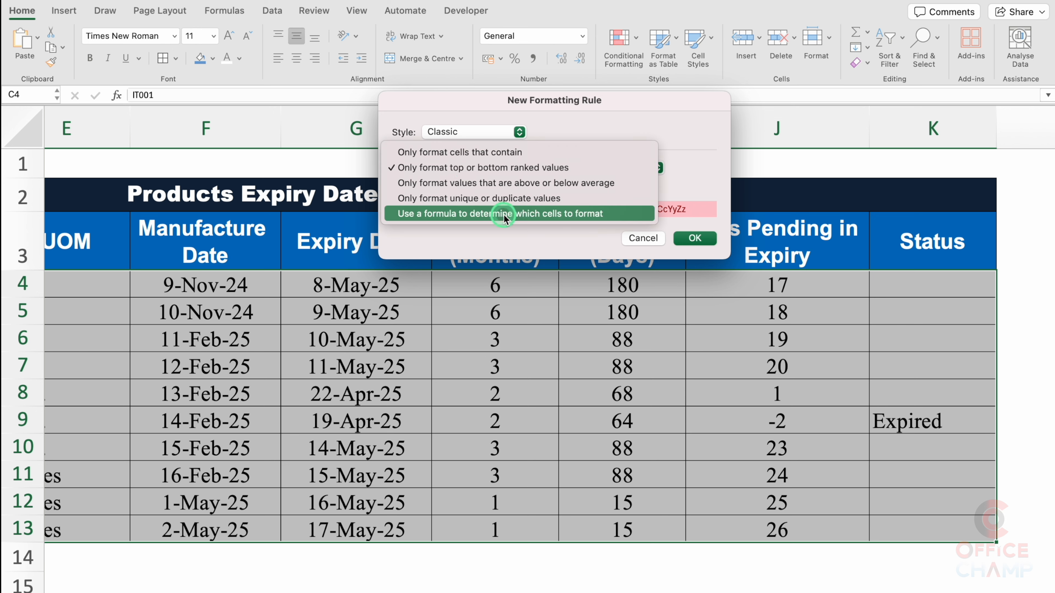
pyautogui.click(541, 213)
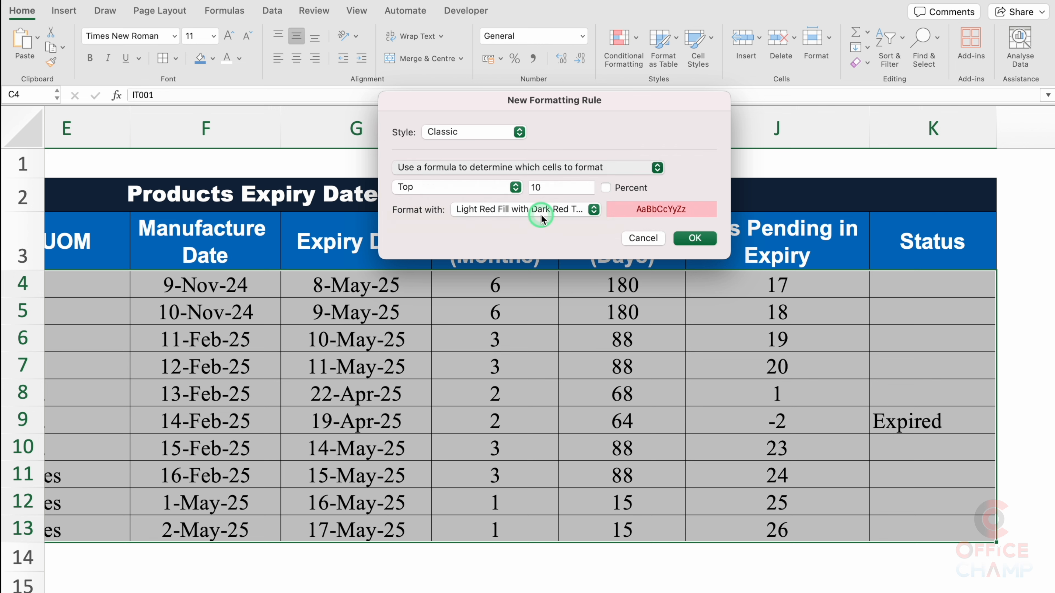
# - Set the rule's formula to =$K4="Expired", with only the column reference absolute
pyautogui.click(471, 186)
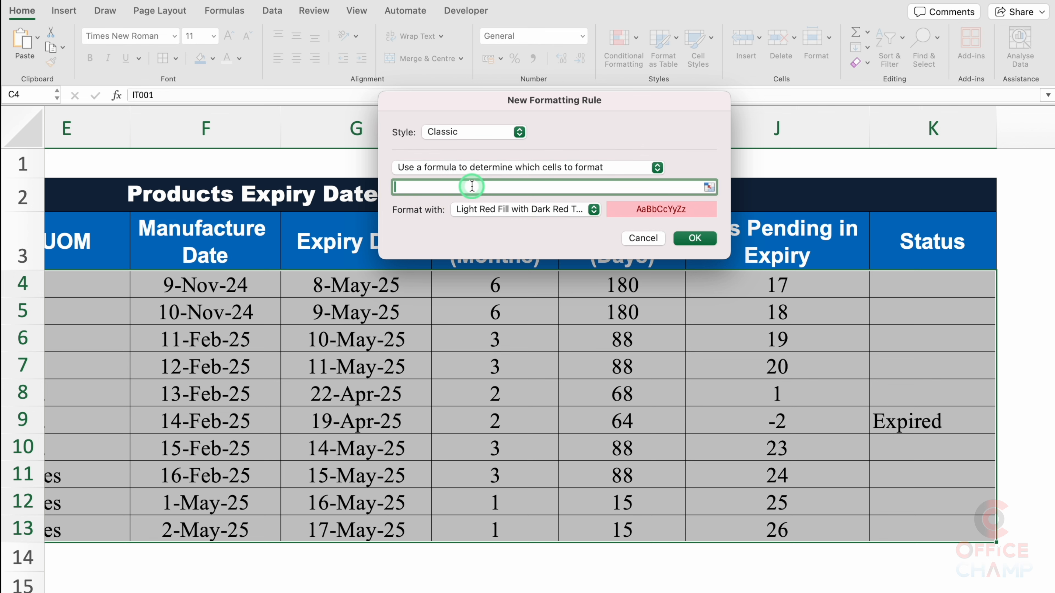
pyautogui.write('=')
pyautogui.click(915, 287)
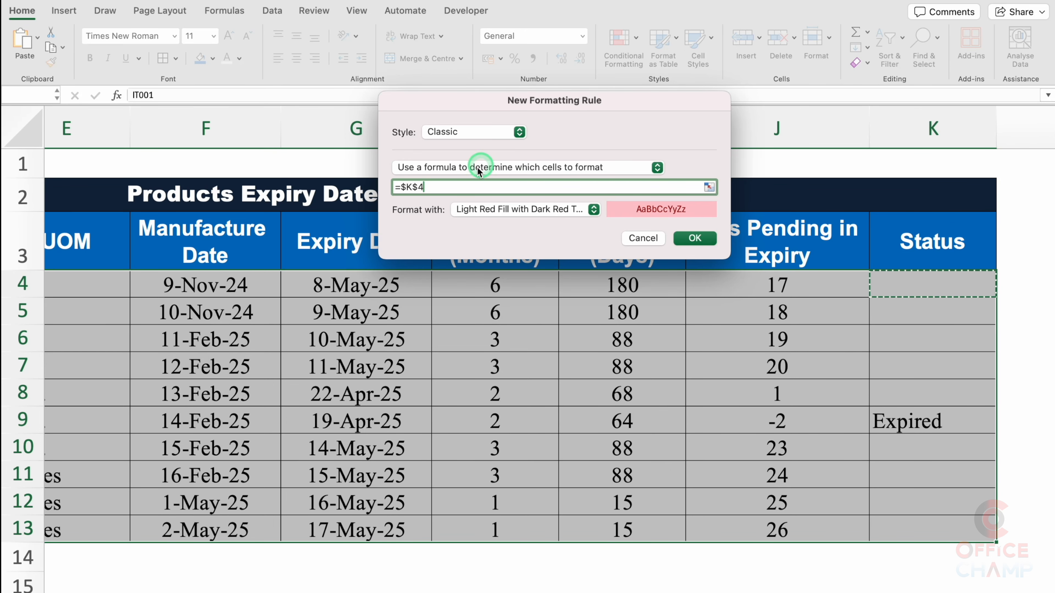
pyautogui.click(417, 188)
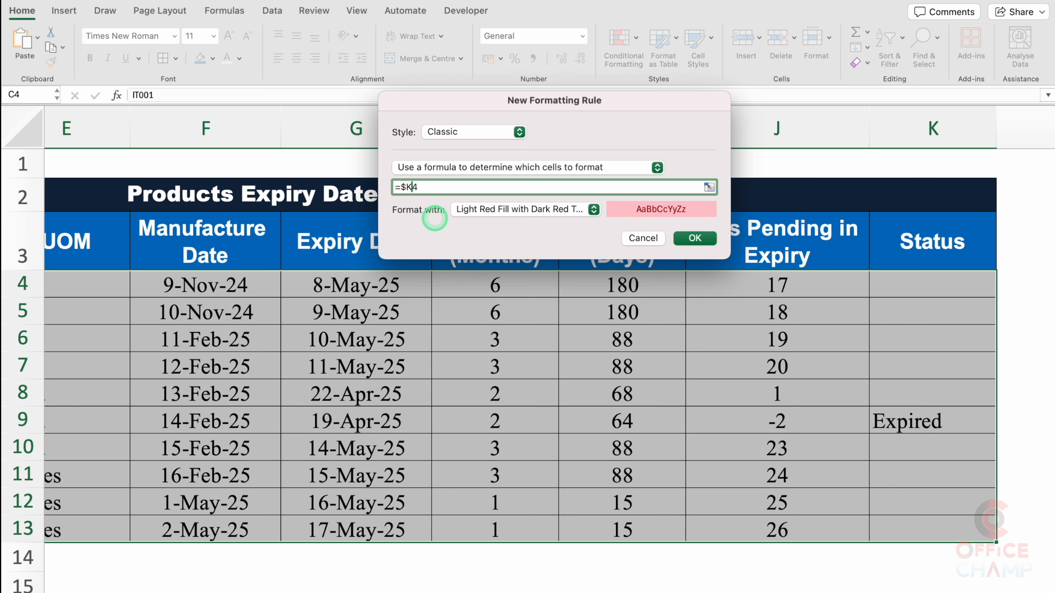
pyautogui.press('BackSpace')
pyautogui.click(500, 260)
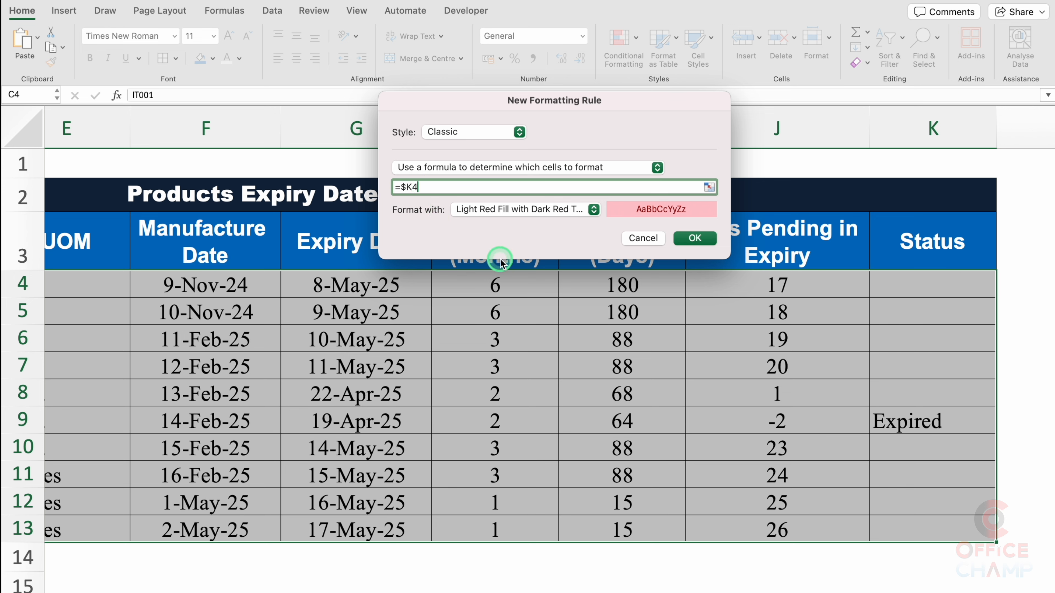
pyautogui.write('="Expired"')
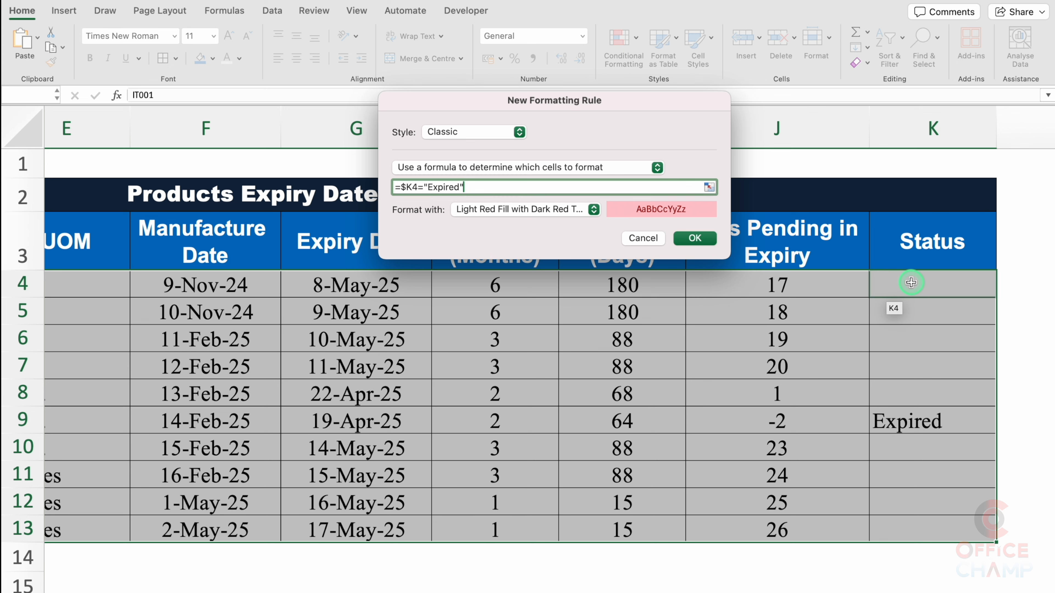
# - Choose a customised format for the expired rule and set its background colour to standard red
pyautogui.click(594, 209)
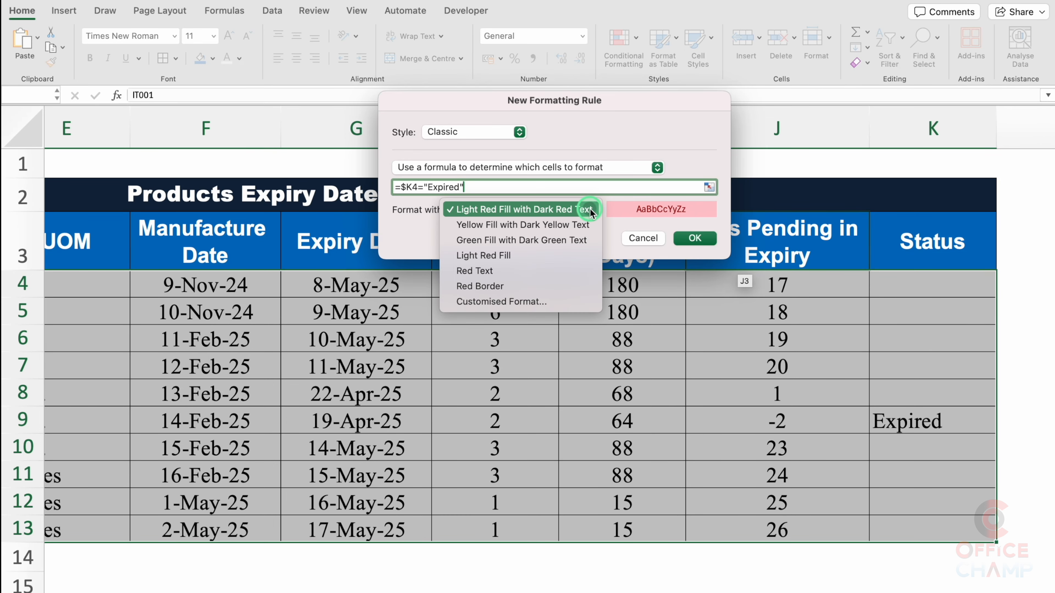
pyautogui.click(492, 308)
pyautogui.click(595, 67)
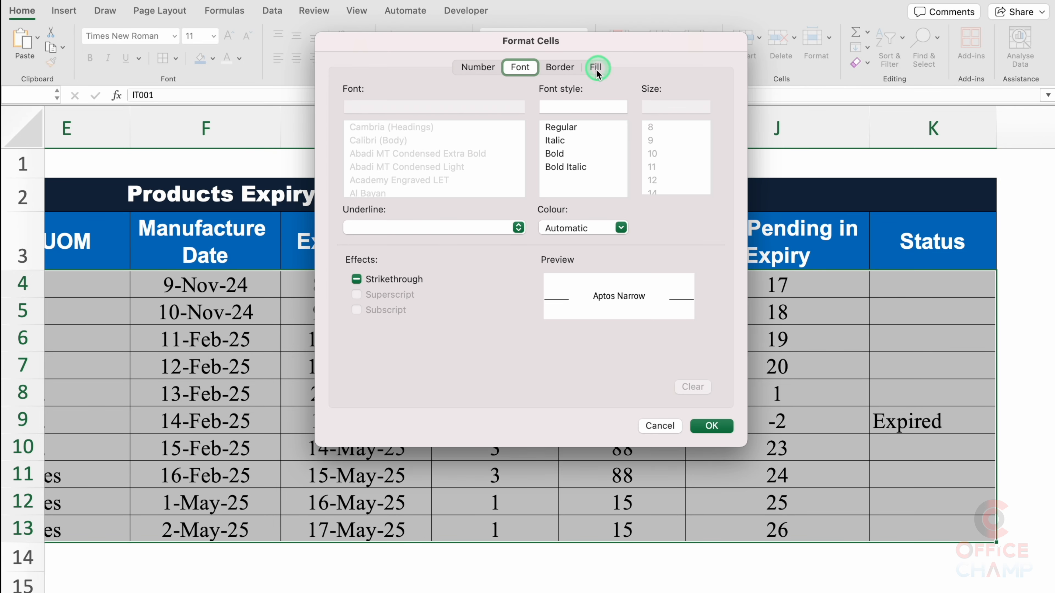
pyautogui.click(486, 120)
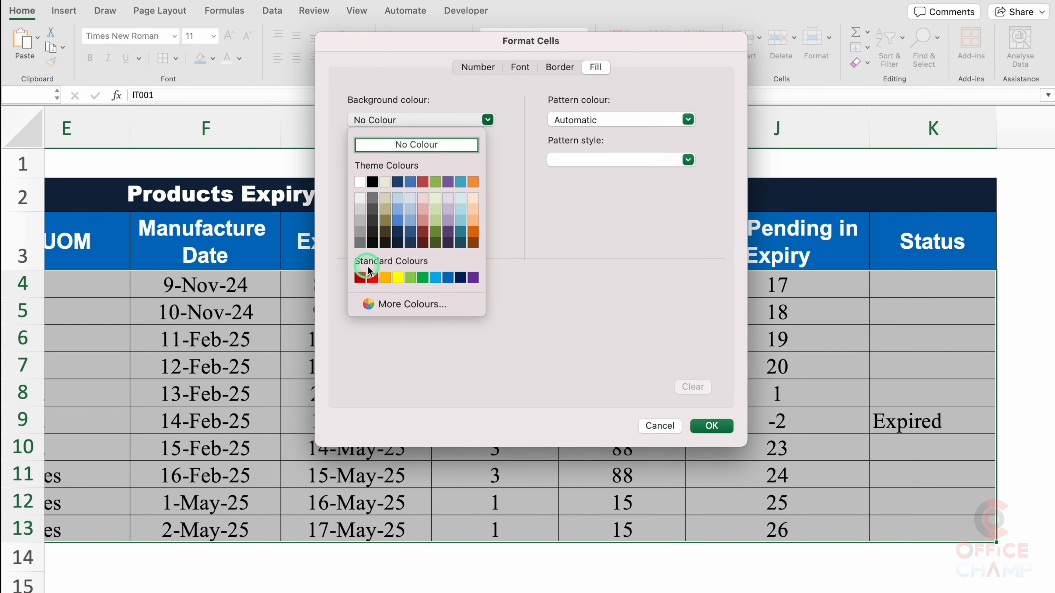
pyautogui.click(373, 277)
# - Set the custom format's font colour to white and apply the expired rule to the table
pyautogui.click(520, 67)
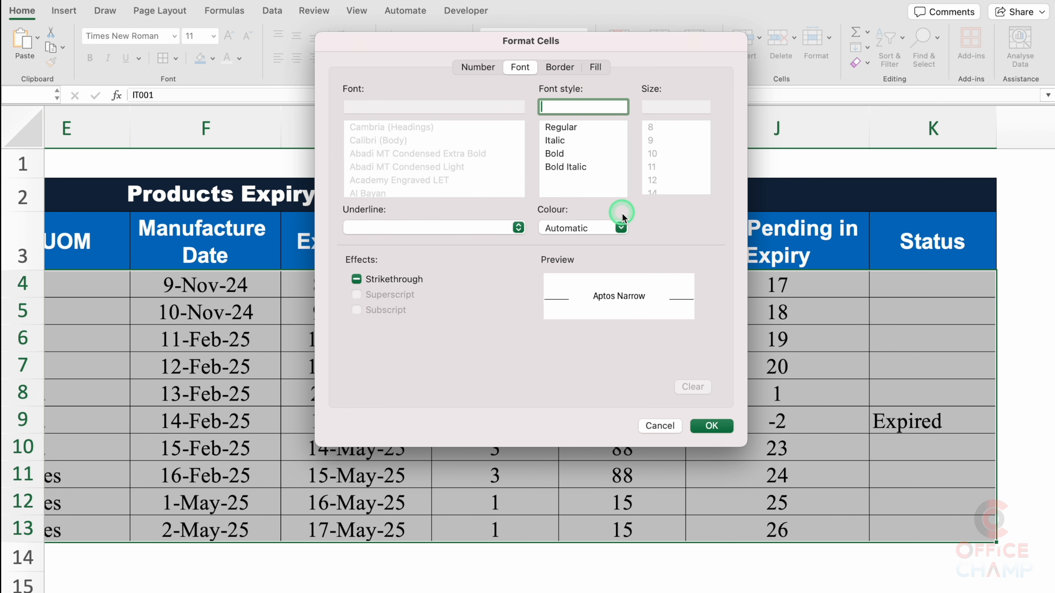
pyautogui.click(621, 227)
pyautogui.click(551, 290)
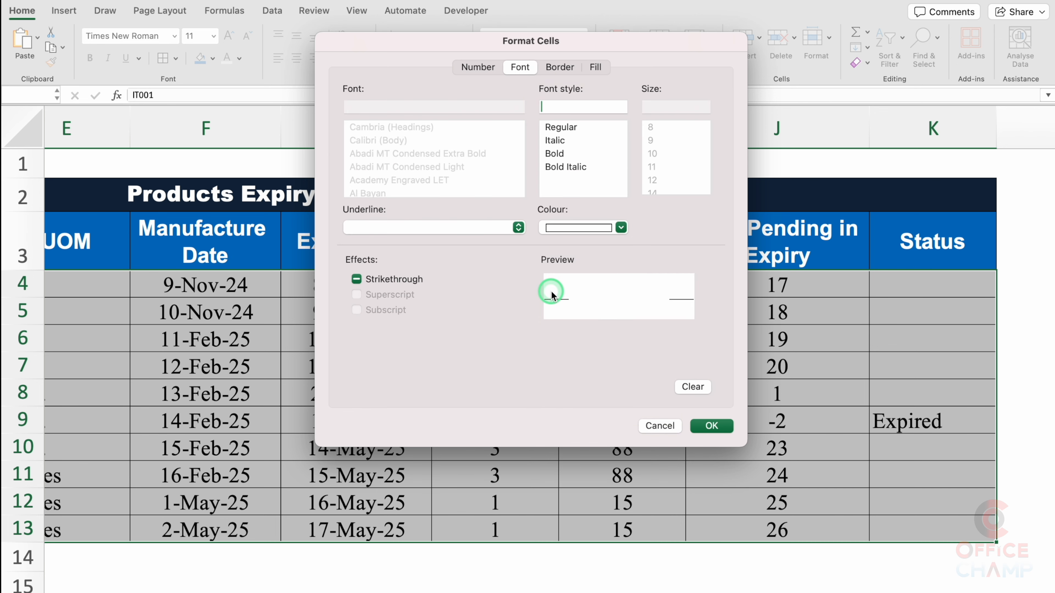
pyautogui.click(712, 426)
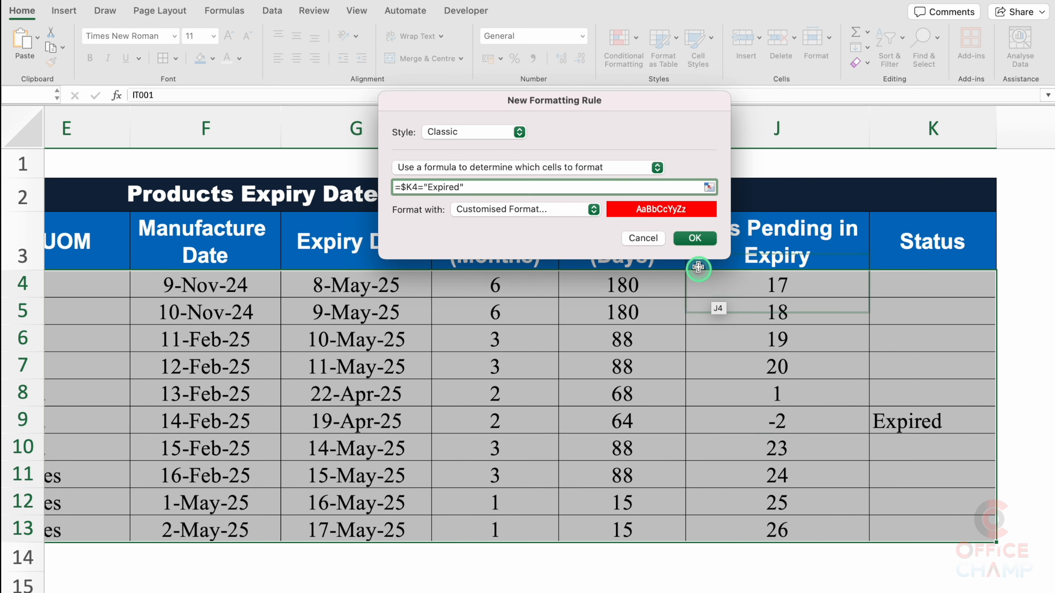
pyautogui.click(694, 239)
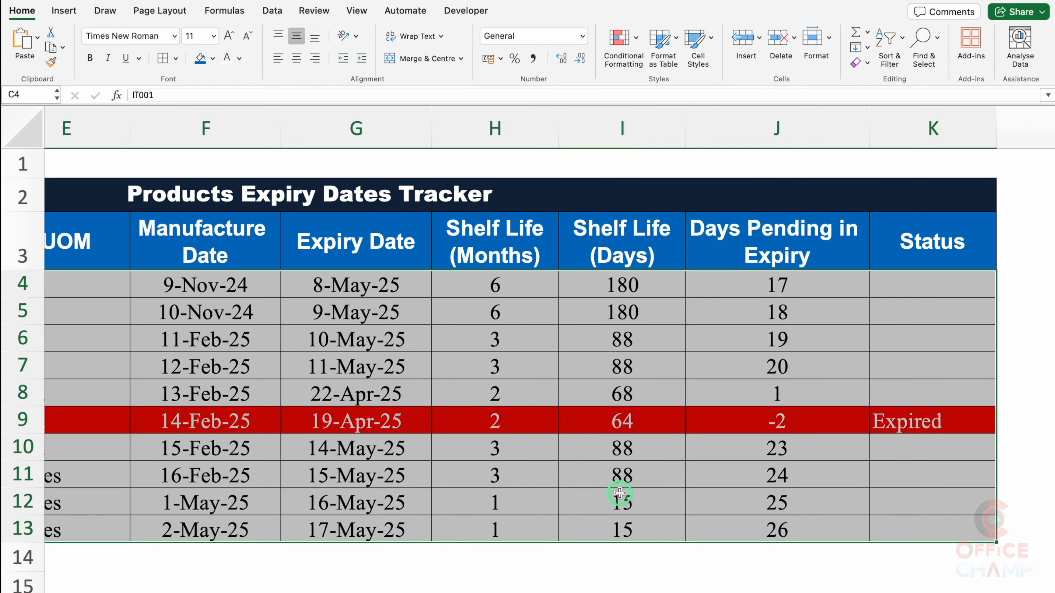
pyautogui.click(947, 453)
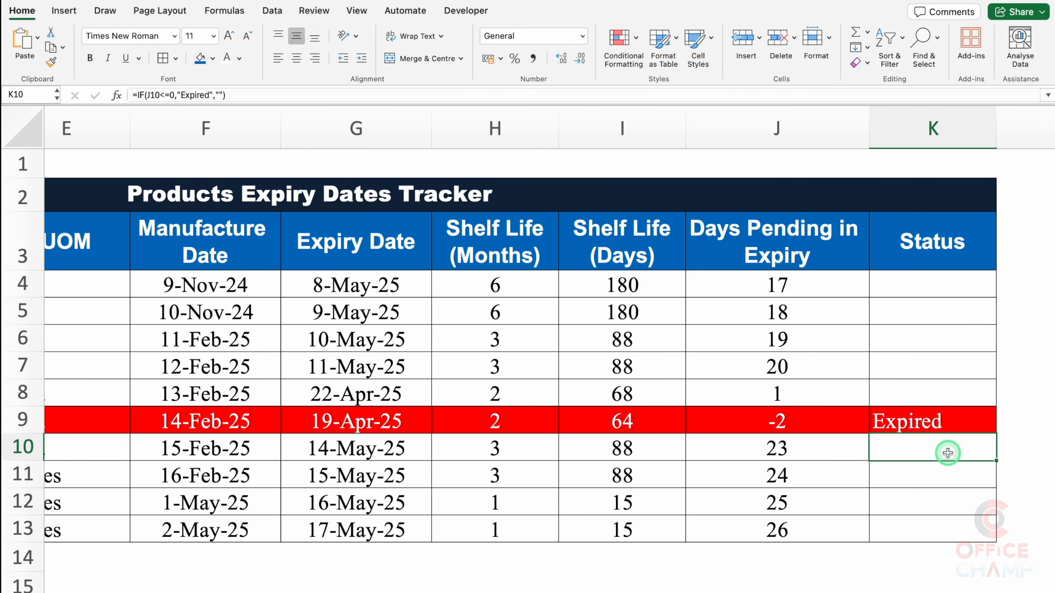
# - Test the expired-row highlighting by changing the expiry date in G9 to 19/05/2025, and undo the change
pyautogui.click(354, 419)
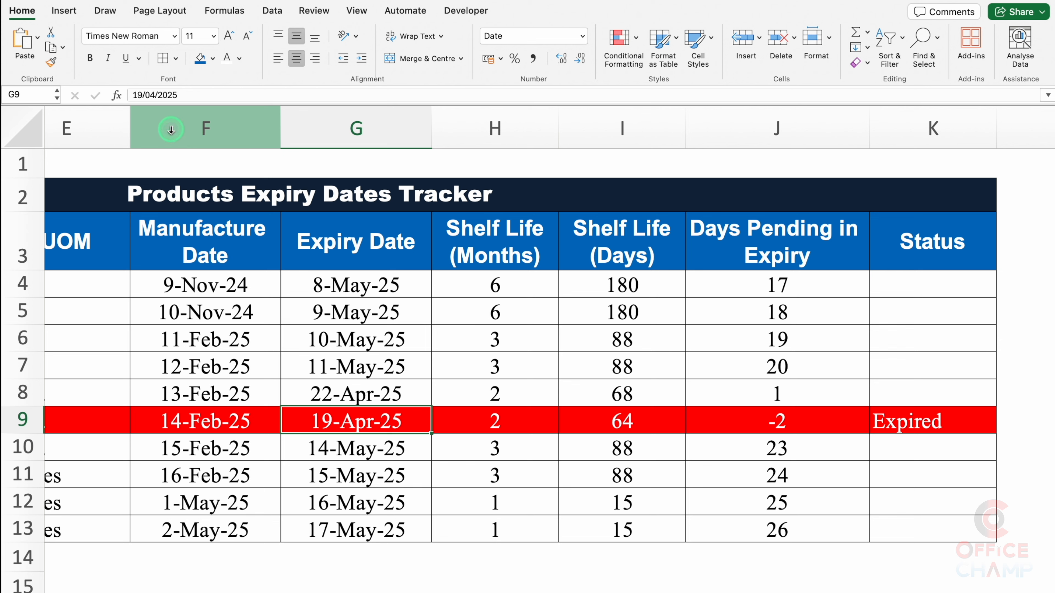
pyautogui.click(153, 96)
pyautogui.press('BackSpace')
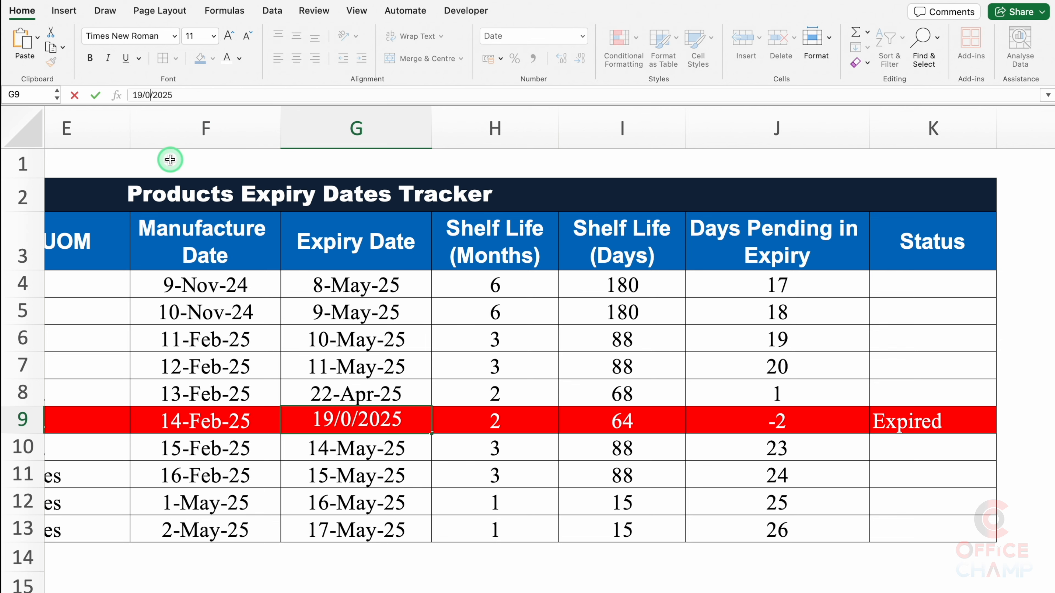
pyautogui.write('5')
pyautogui.press('Return')
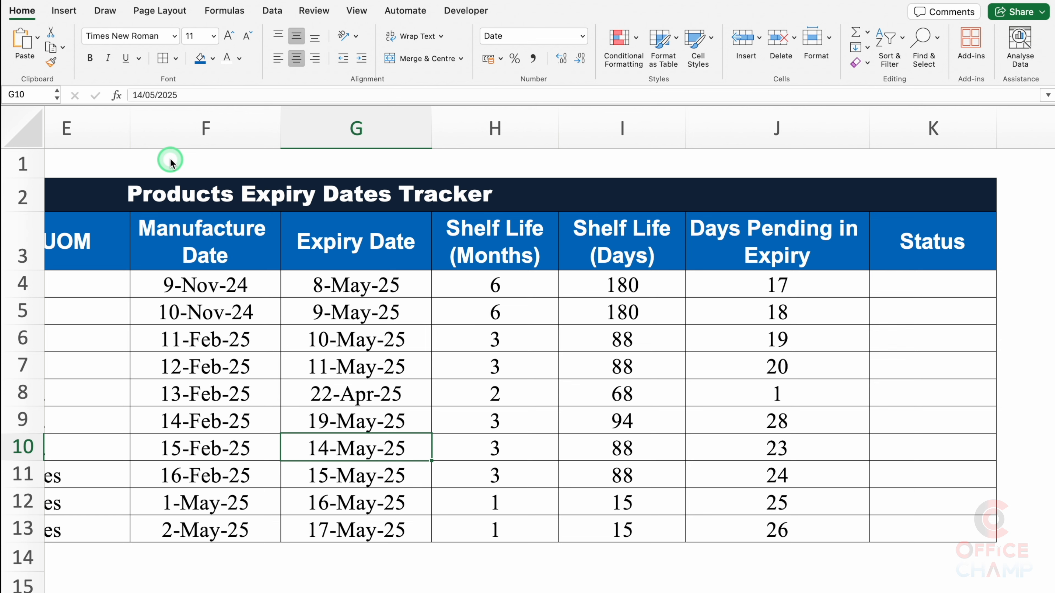
pyautogui.press('super+z')
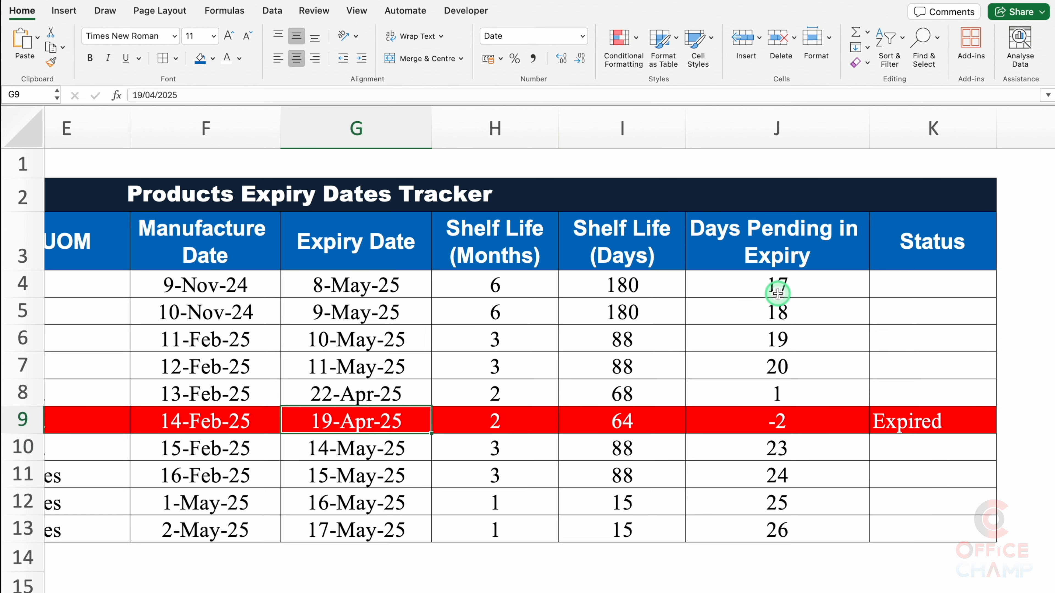
# - Highlight days pending in J4:J13 that are greater than 30 with Green Fill with Dark Green Text
pyautogui.click(796, 286)
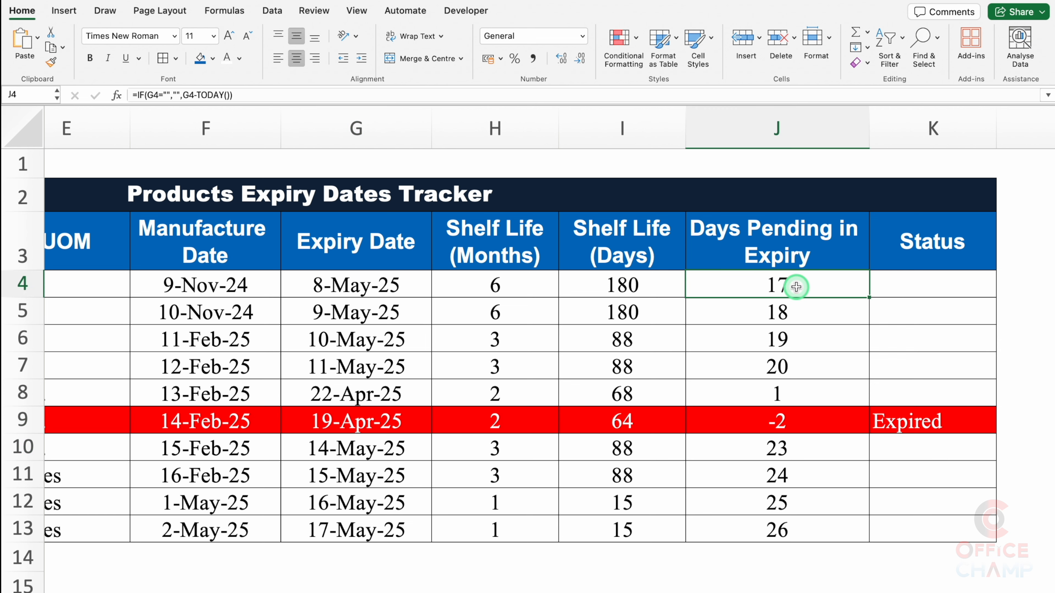
pyautogui.moveTo(795, 287); pyautogui.dragTo(803, 529)
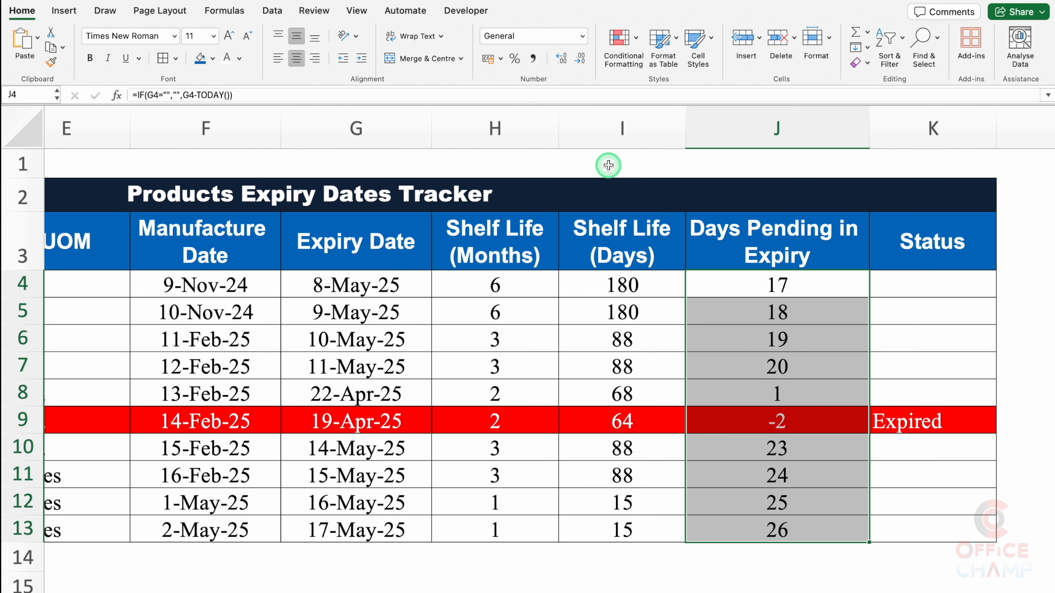
pyautogui.click(618, 45)
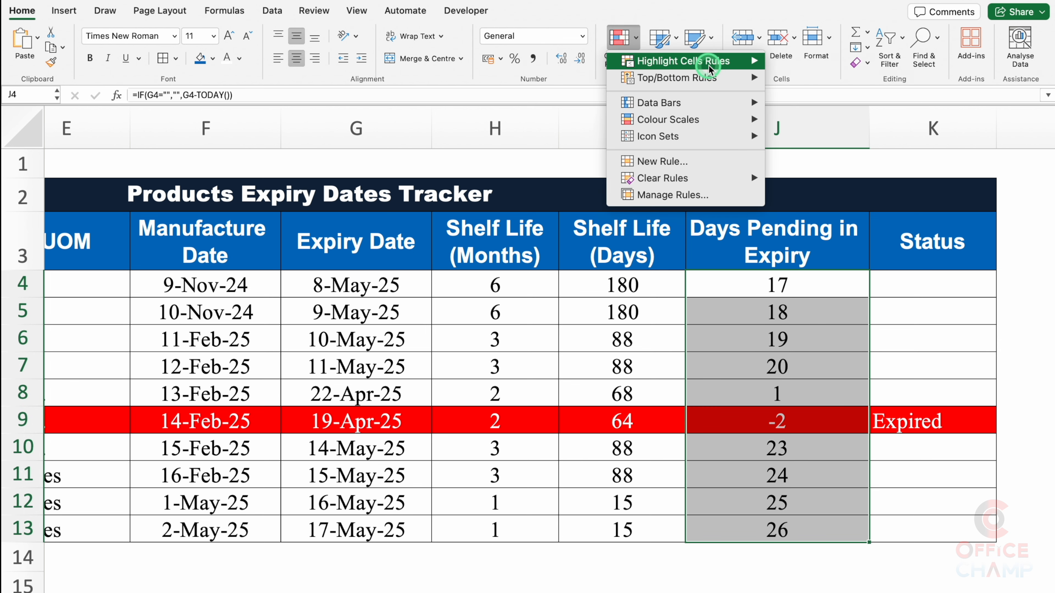
pyautogui.moveTo(683, 61)
pyautogui.click(826, 64)
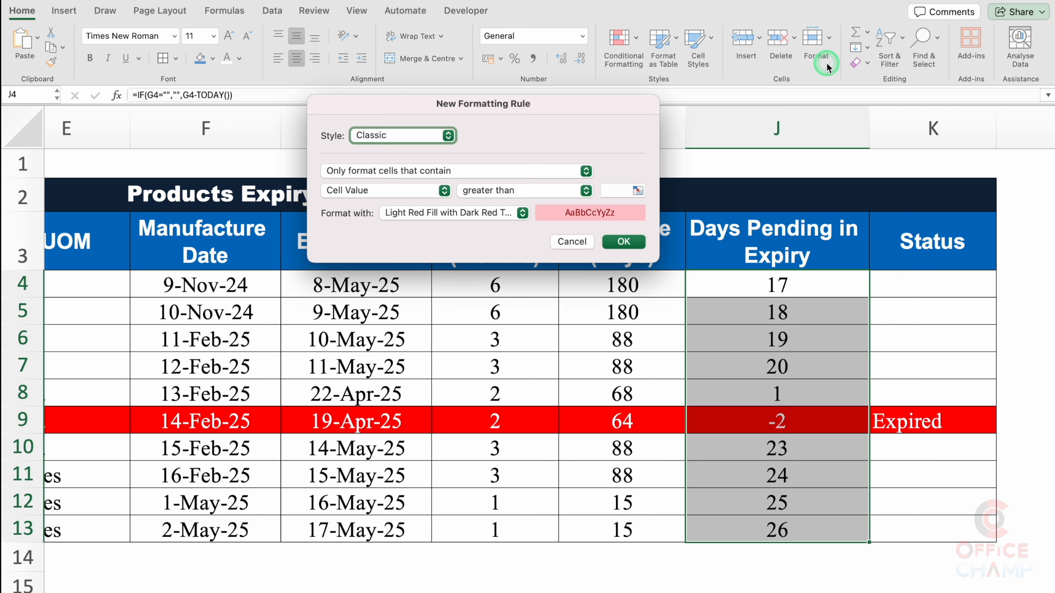
pyautogui.click(612, 188)
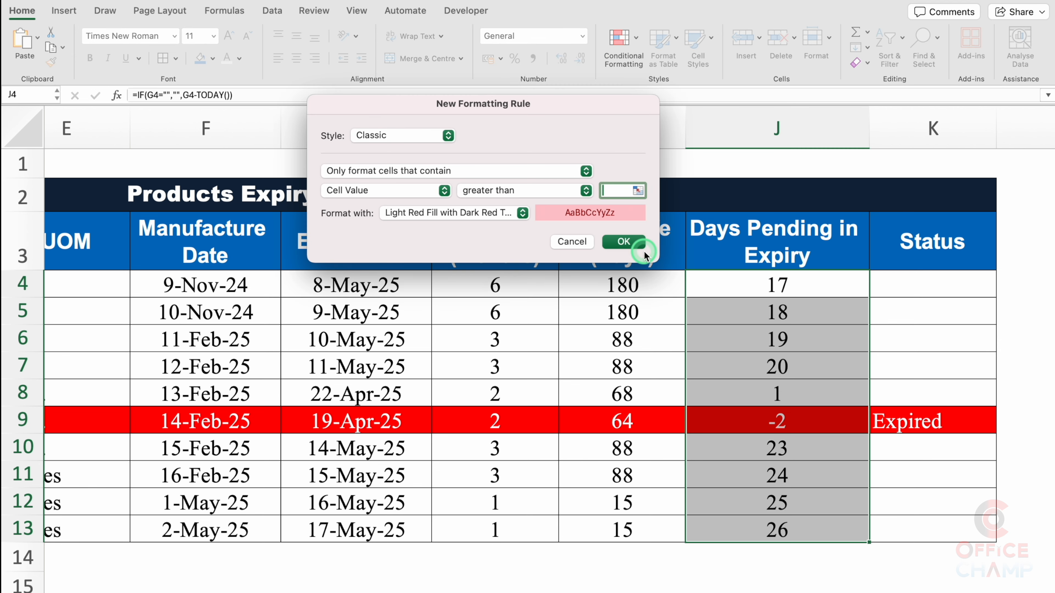
pyautogui.write('30')
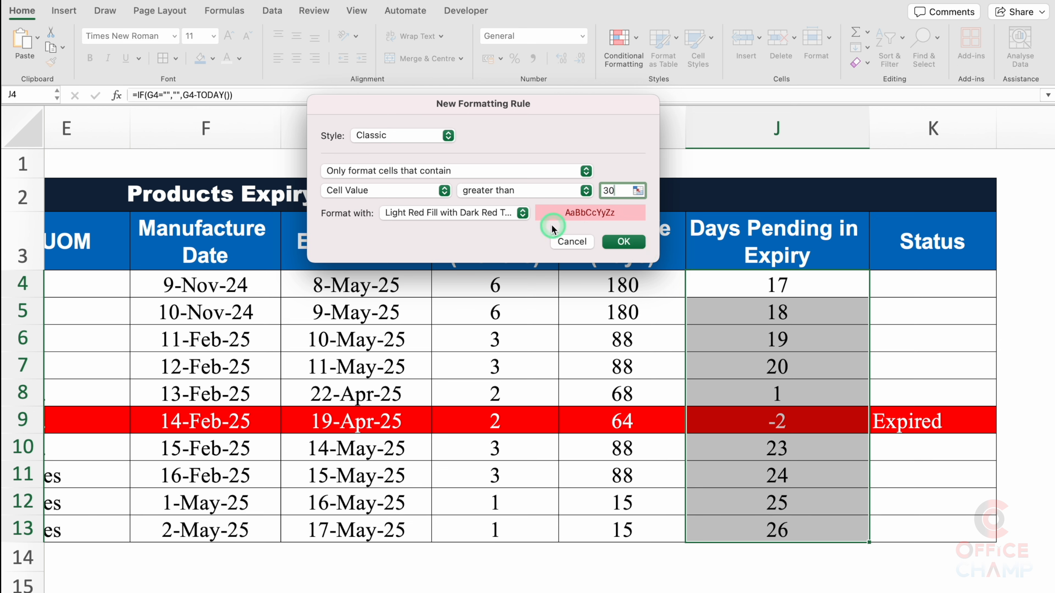
pyautogui.click(522, 213)
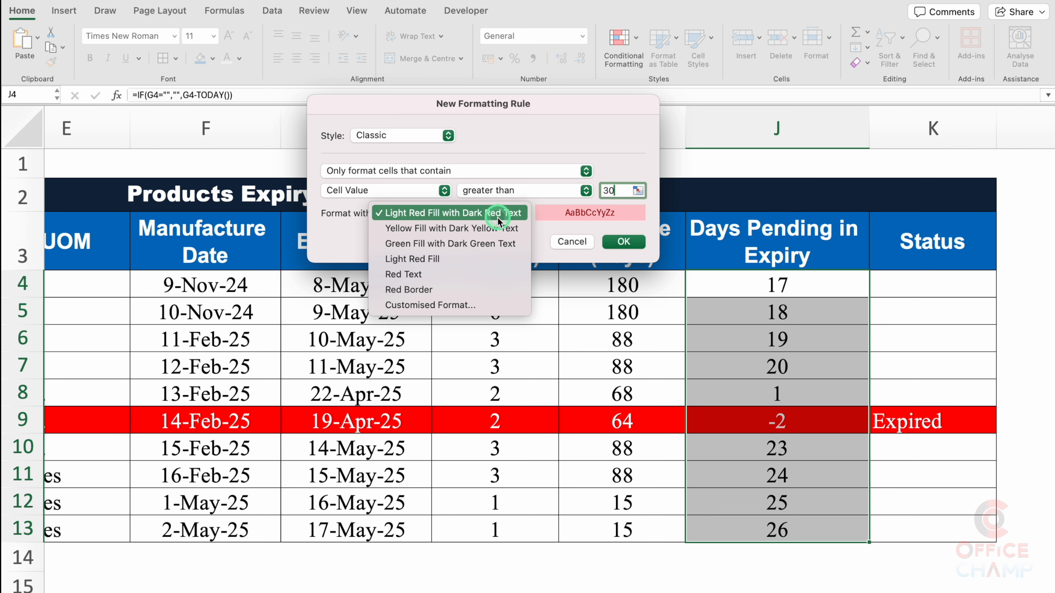
pyautogui.click(491, 246)
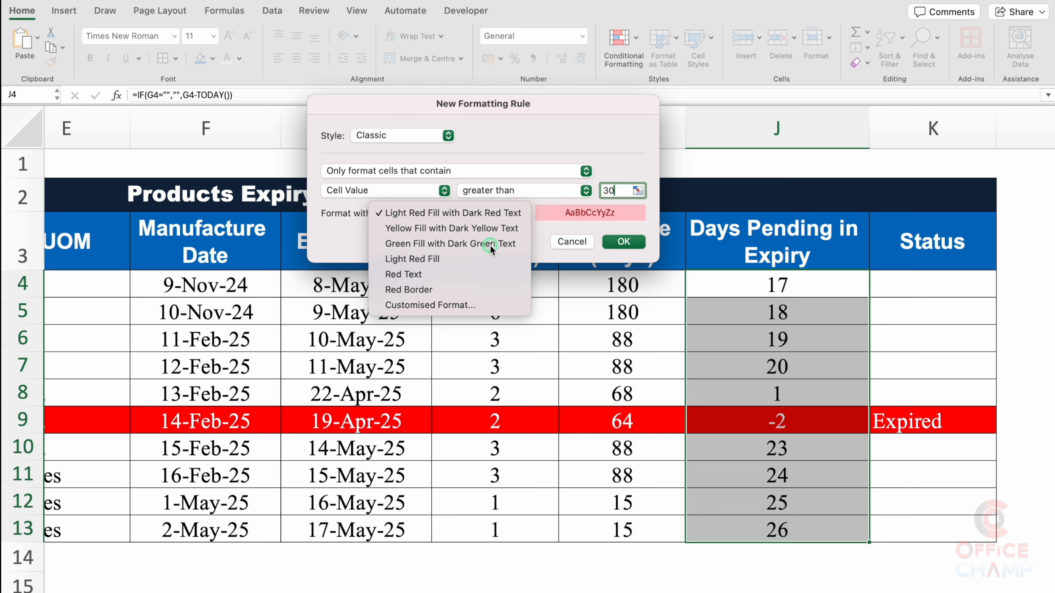
pyautogui.click(612, 238)
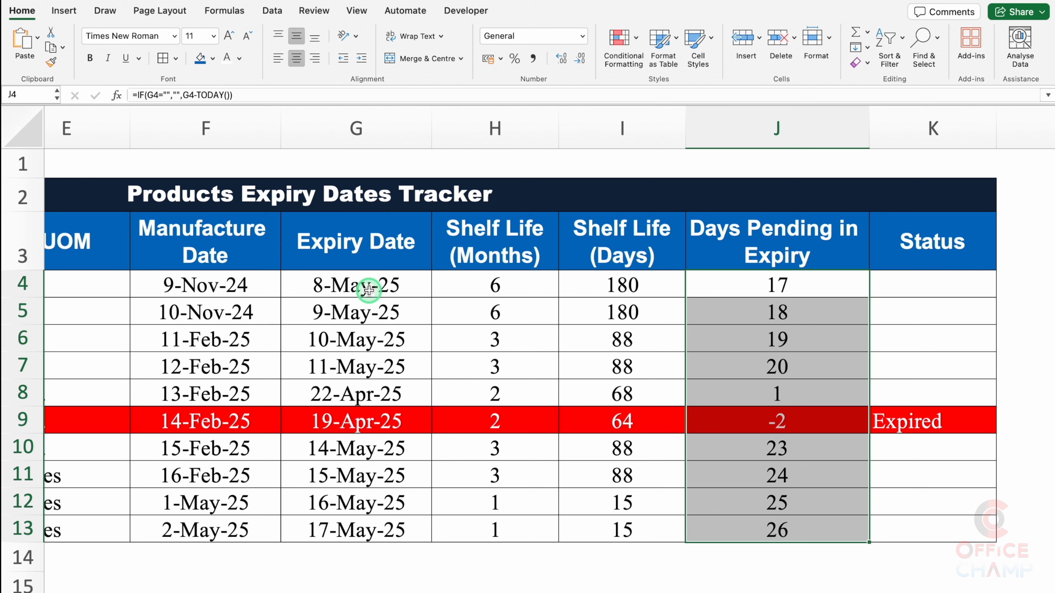
# - Change the expiry date in G4 to 08/09/2025 to test the green highlighting
pyautogui.click(331, 284)
pyautogui.click(153, 95)
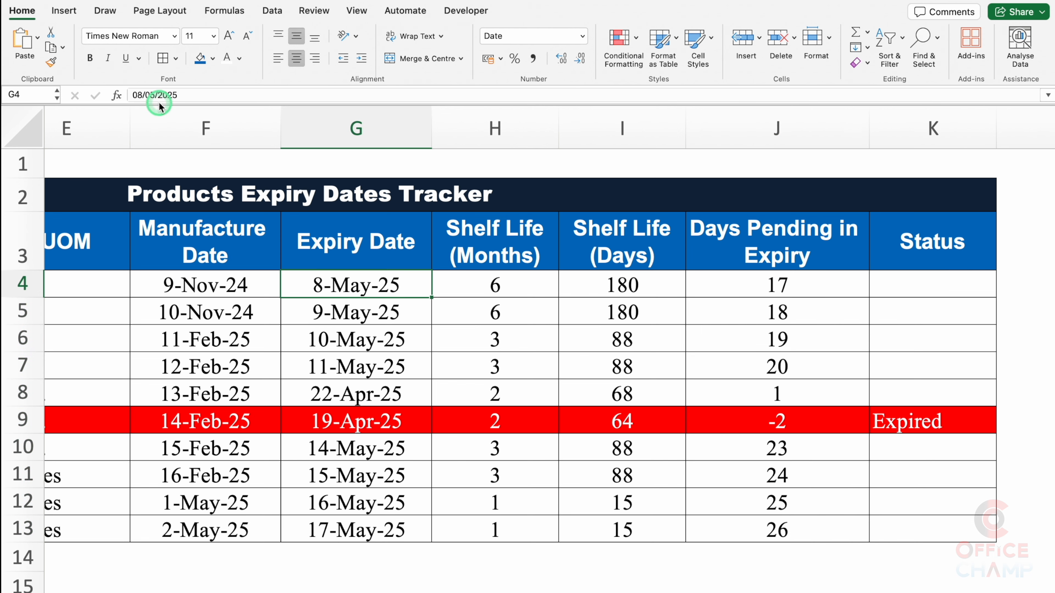
pyautogui.press('BackSpace')
pyautogui.write('9/2025')
pyautogui.press('Return')
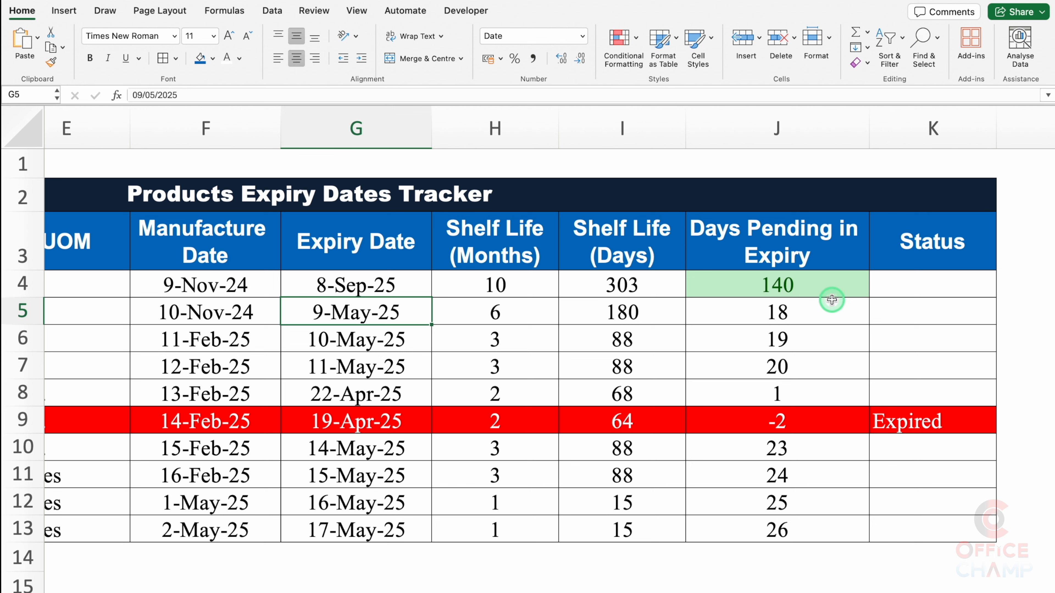
# - Start a highlight rule on J4:J13 for cell values between 4 and 30
pyautogui.moveTo(815, 286); pyautogui.dragTo(801, 529)
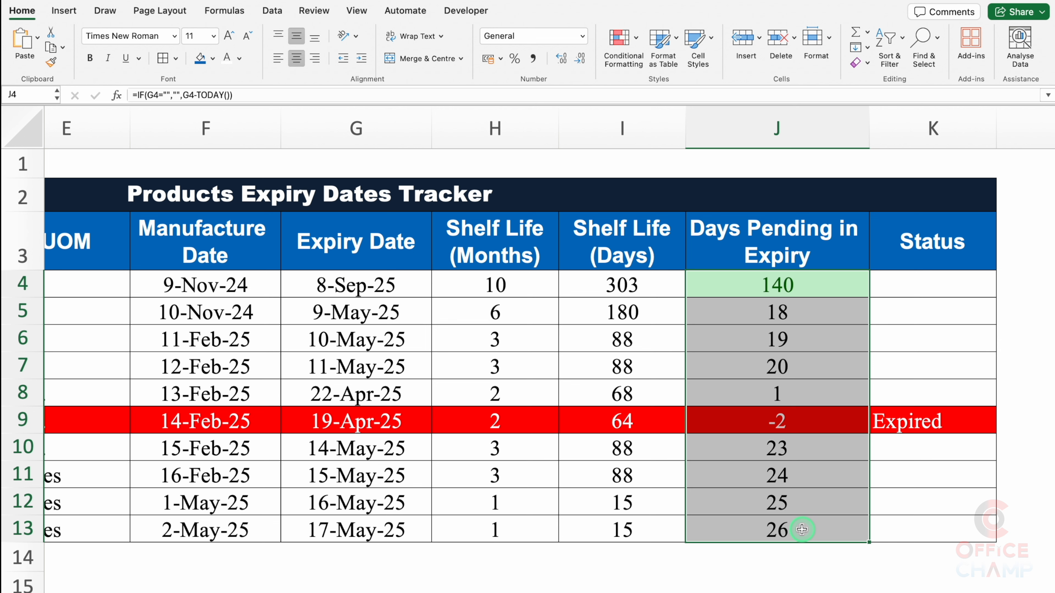
pyautogui.click(620, 38)
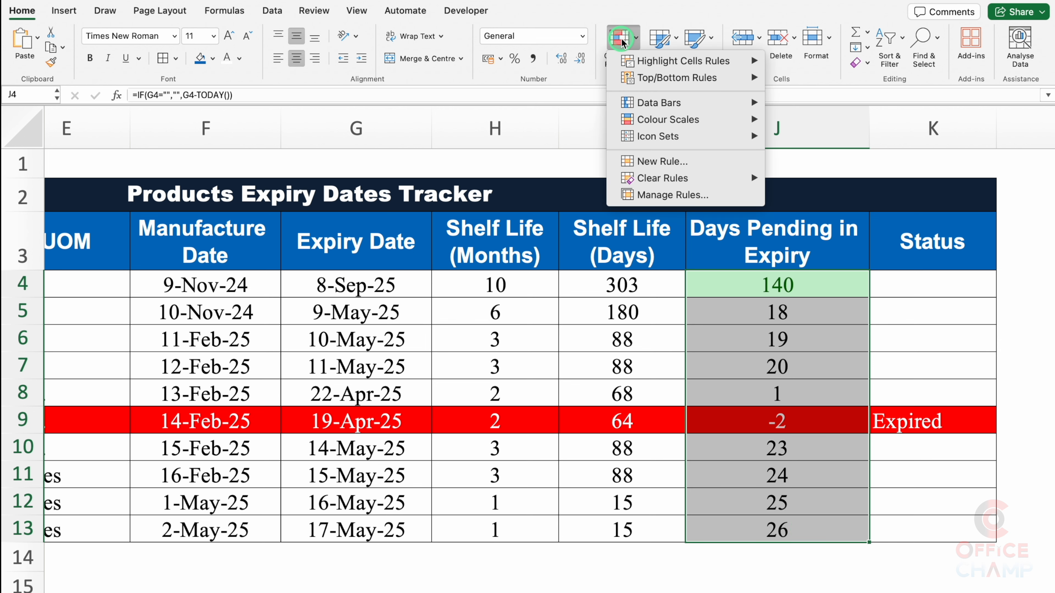
pyautogui.moveTo(706, 61)
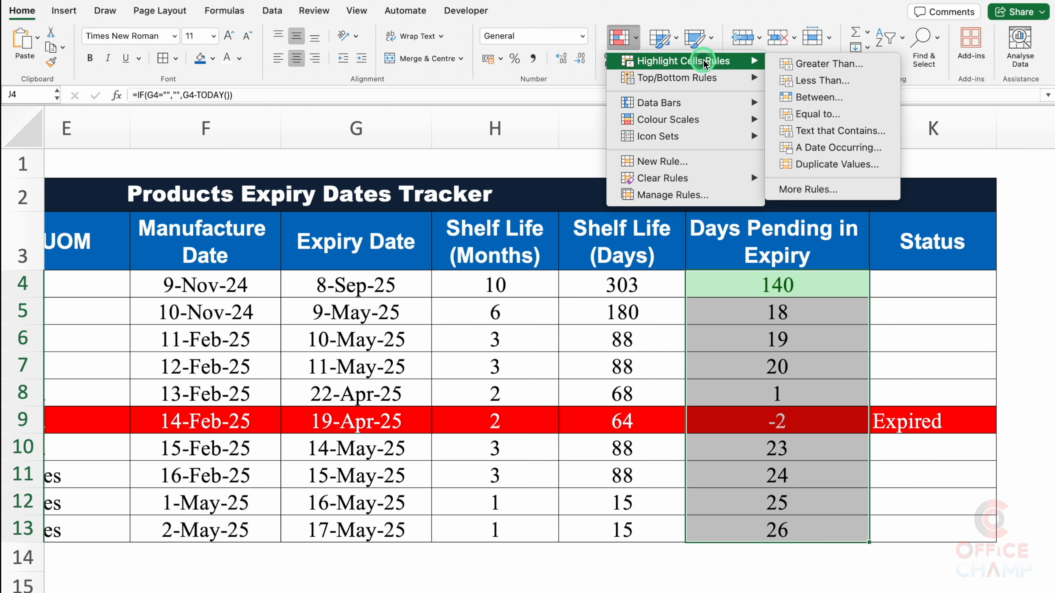
pyautogui.click(817, 99)
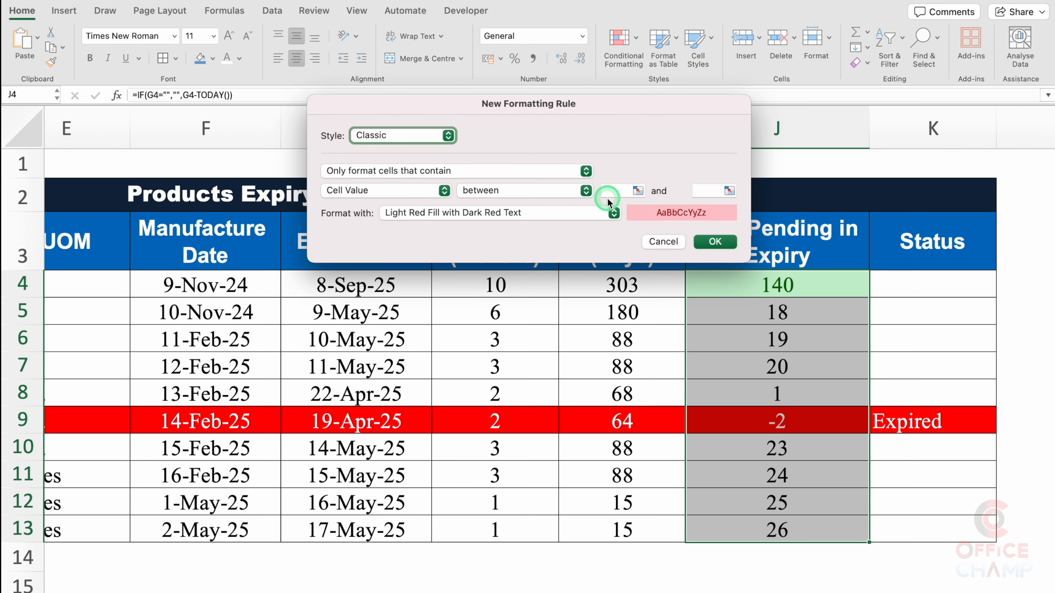
pyautogui.click(619, 190)
pyautogui.click(619, 190)
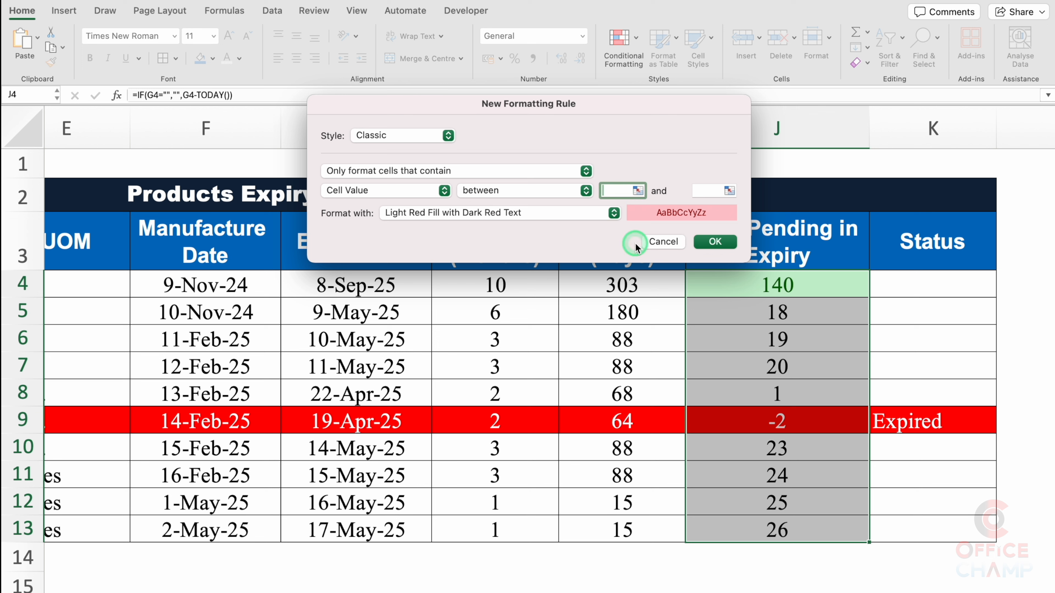
pyautogui.write('4')
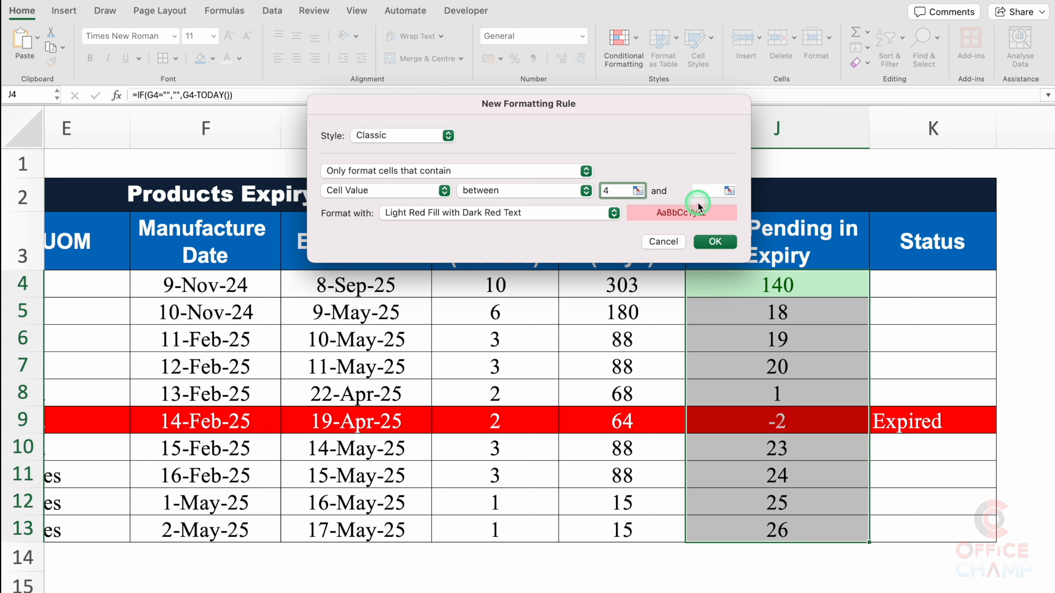
pyautogui.click(709, 190)
pyautogui.write('30')
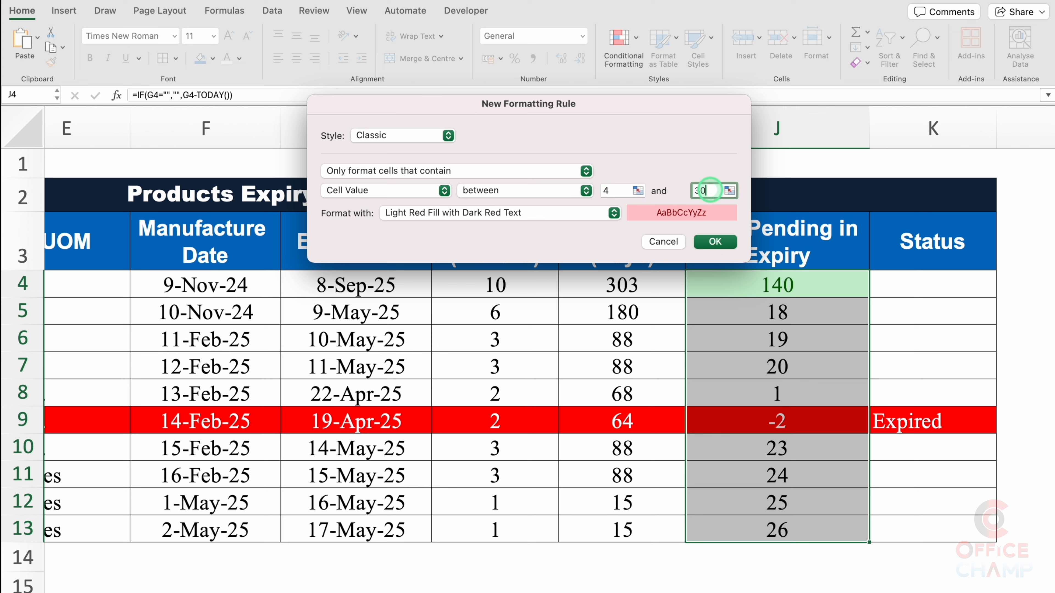
# - Format the between rule with Yellow Fill with Dark Yellow Text, apply it and check the days pending cells
pyautogui.click(614, 214)
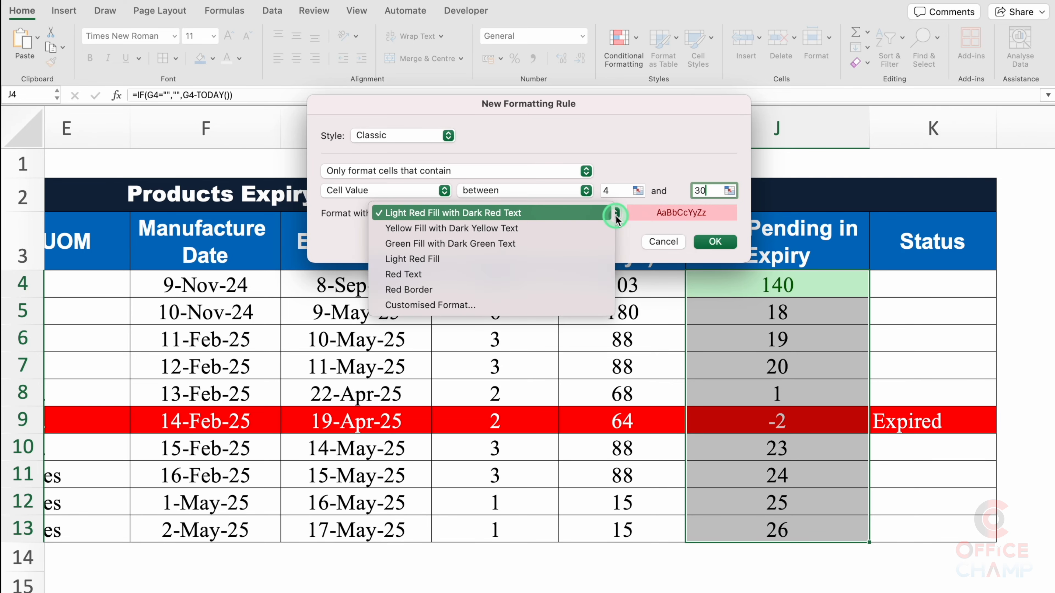
pyautogui.click(547, 231)
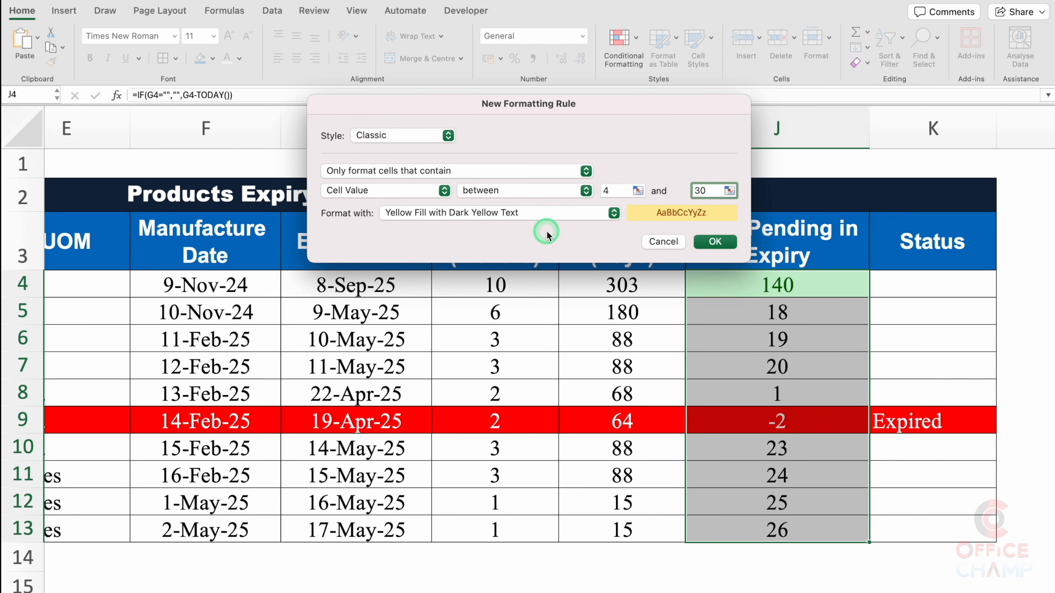
pyautogui.click(699, 246)
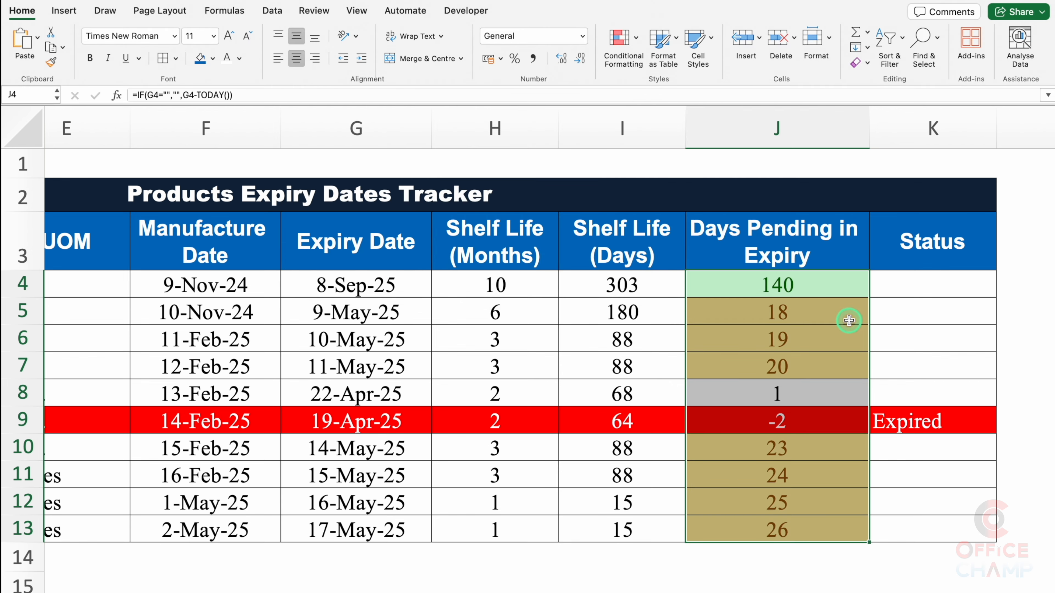
pyautogui.click(833, 317)
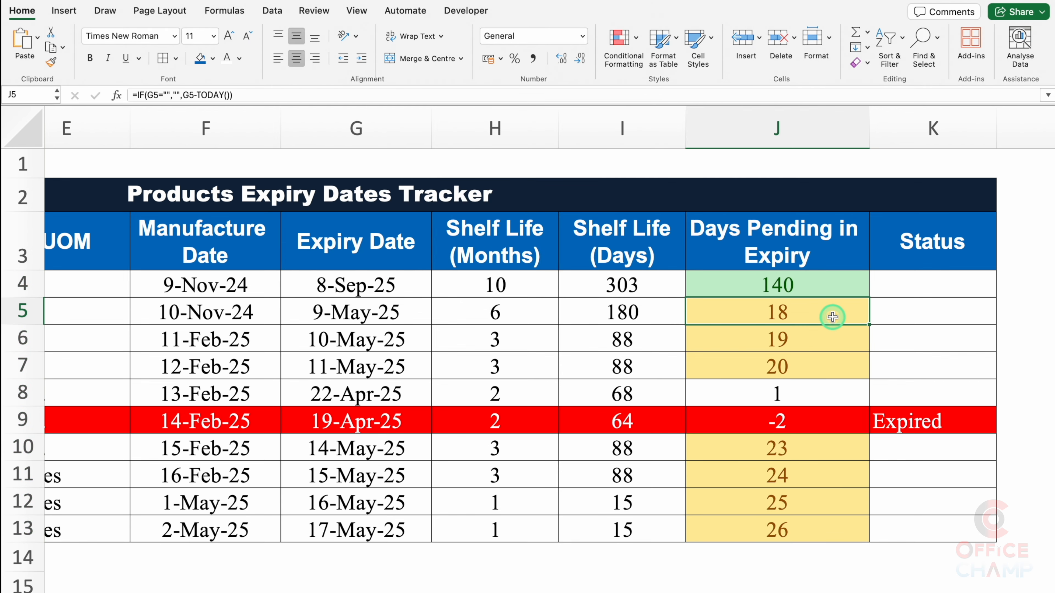
pyautogui.press('Up')
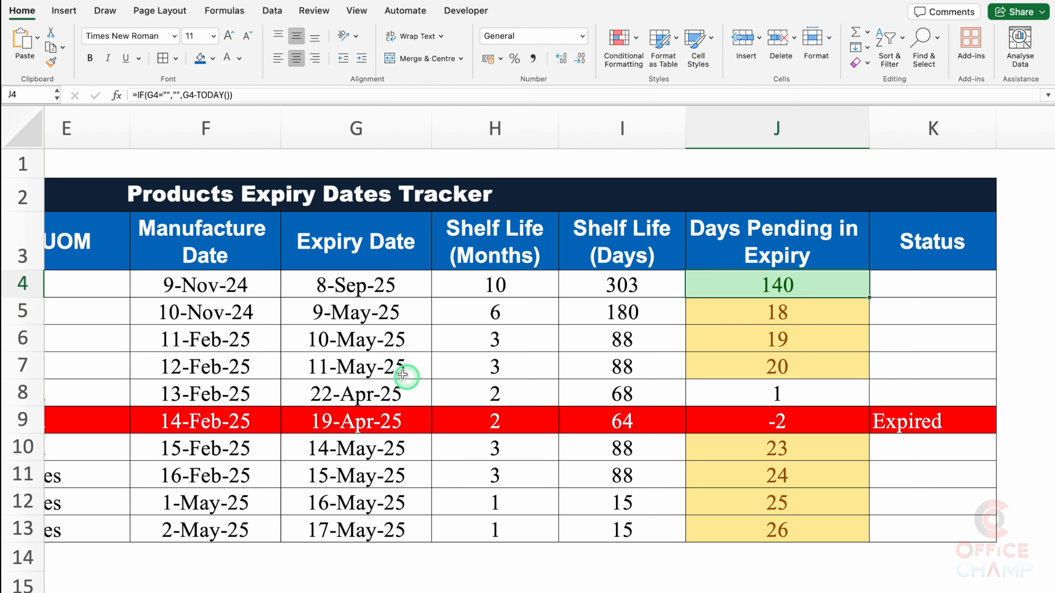
# - Clear the dates in F5:G6 to test the formatting of blank days pending cells, and undo the deletion
pyautogui.moveTo(215, 310); pyautogui.dragTo(338, 340)
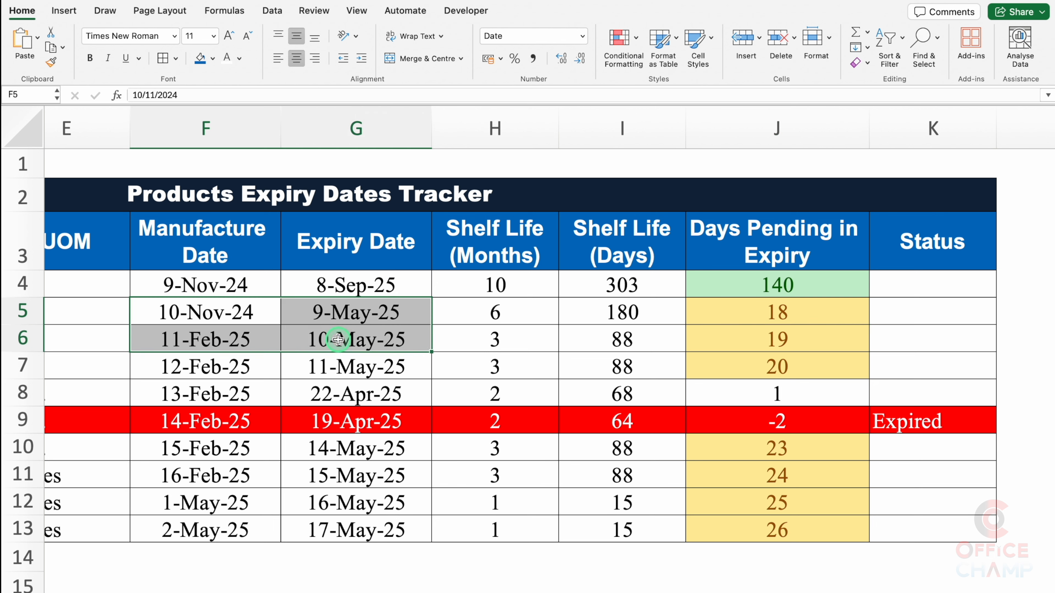
pyautogui.press('Delete')
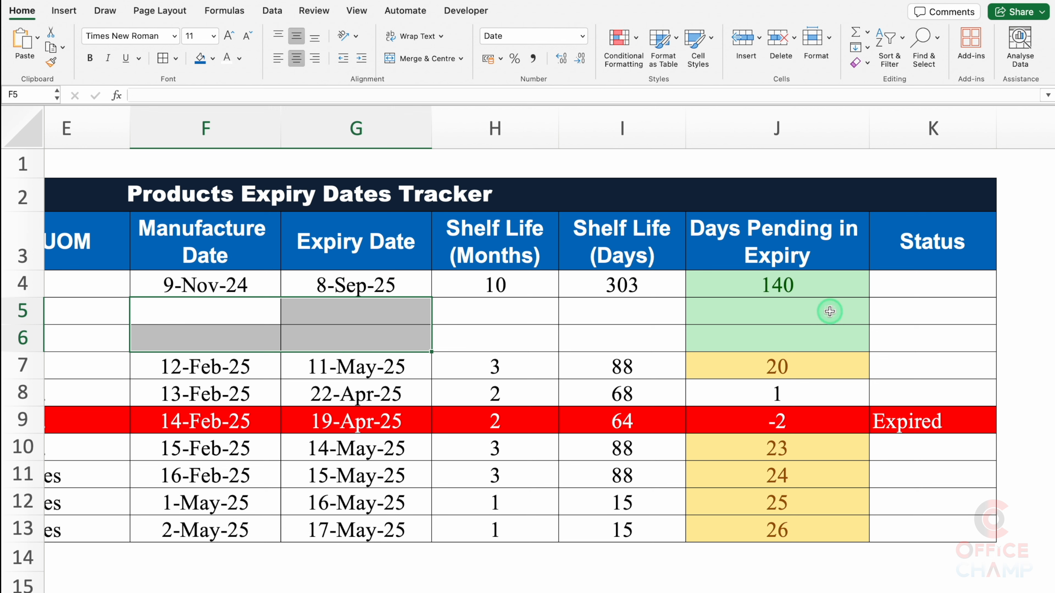
pyautogui.hotkey('ctrl', 'z')
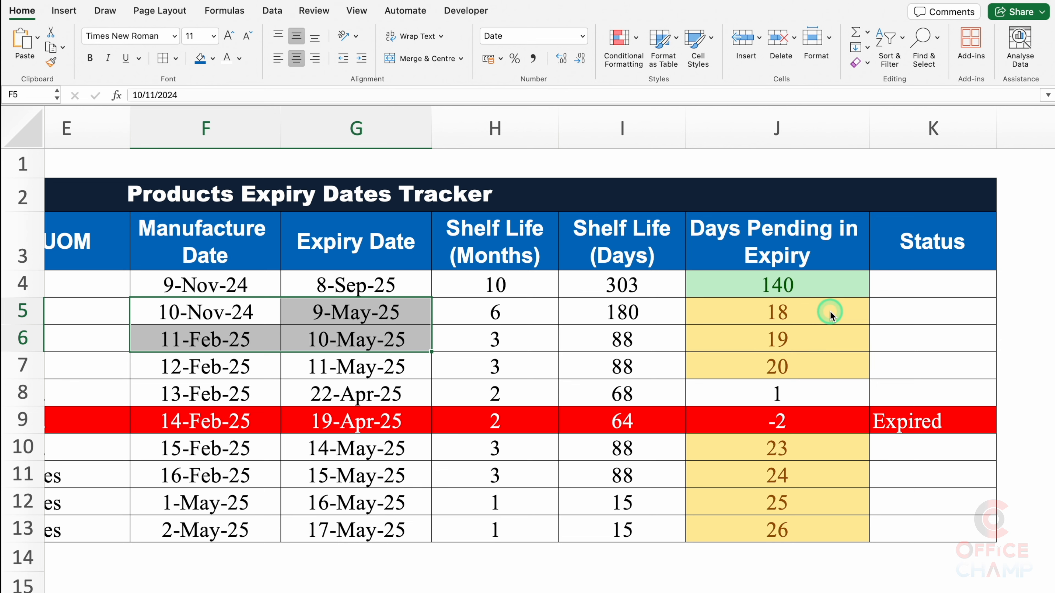
# - Start a highlight rule on J4:J13 for cell values equal to ""
pyautogui.click(787, 288)
pyautogui.moveTo(788, 287); pyautogui.dragTo(788, 531)
pyautogui.click(636, 38)
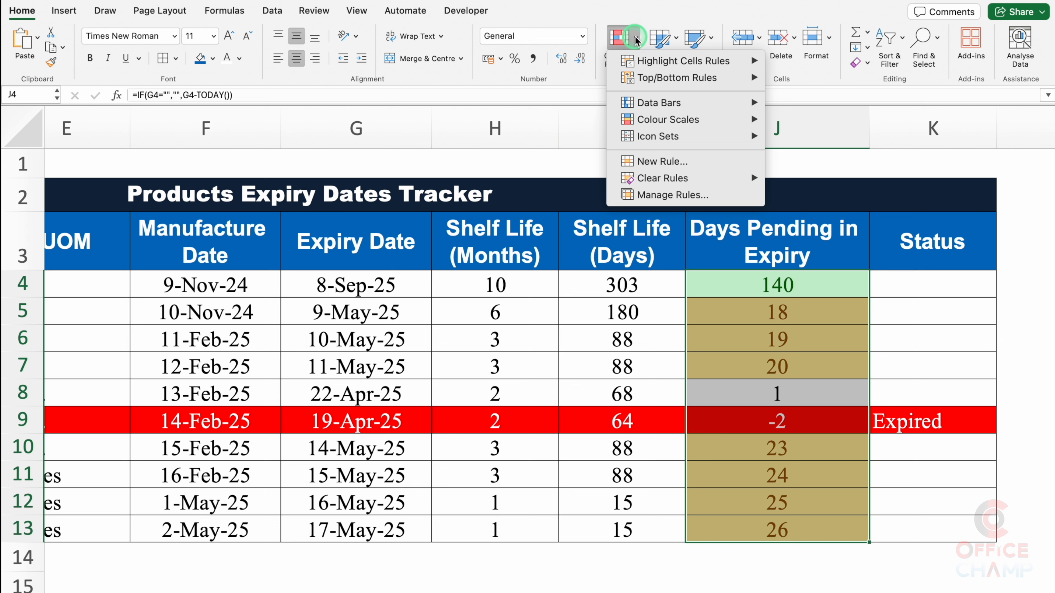
pyautogui.click(683, 61)
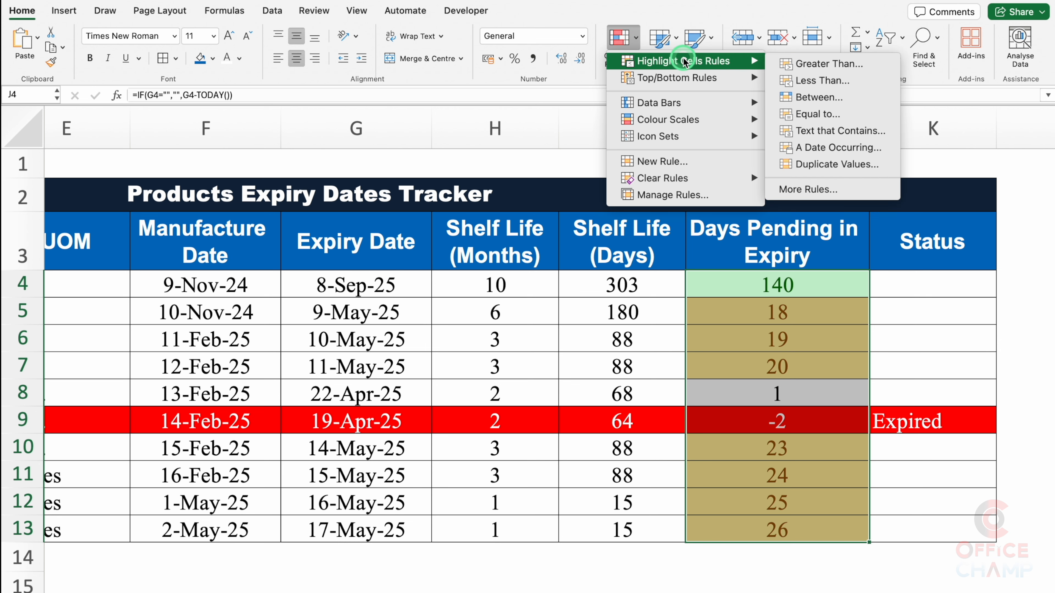
pyautogui.click(839, 113)
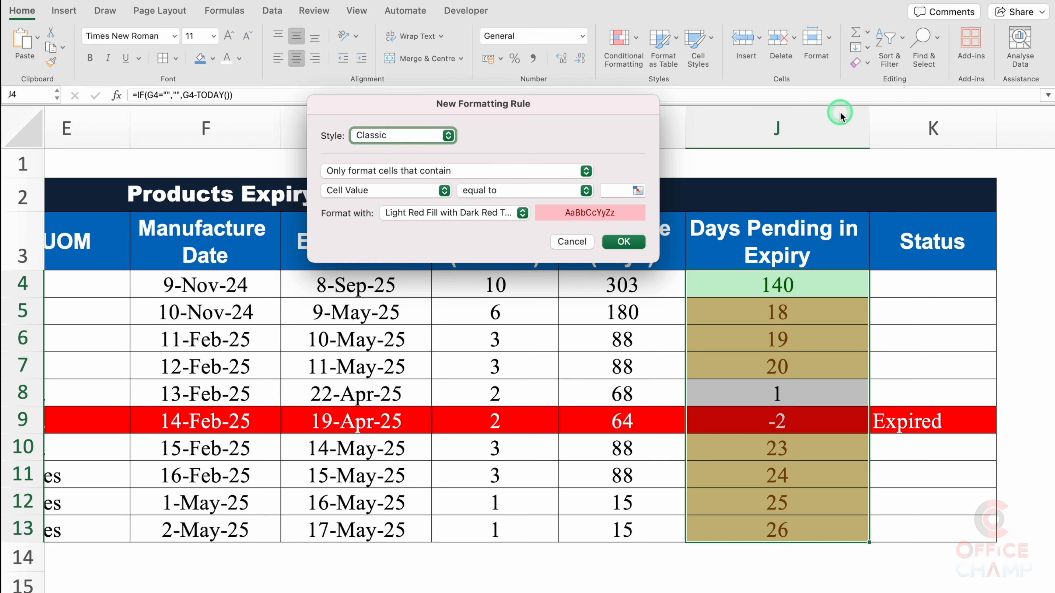
pyautogui.click(635, 196)
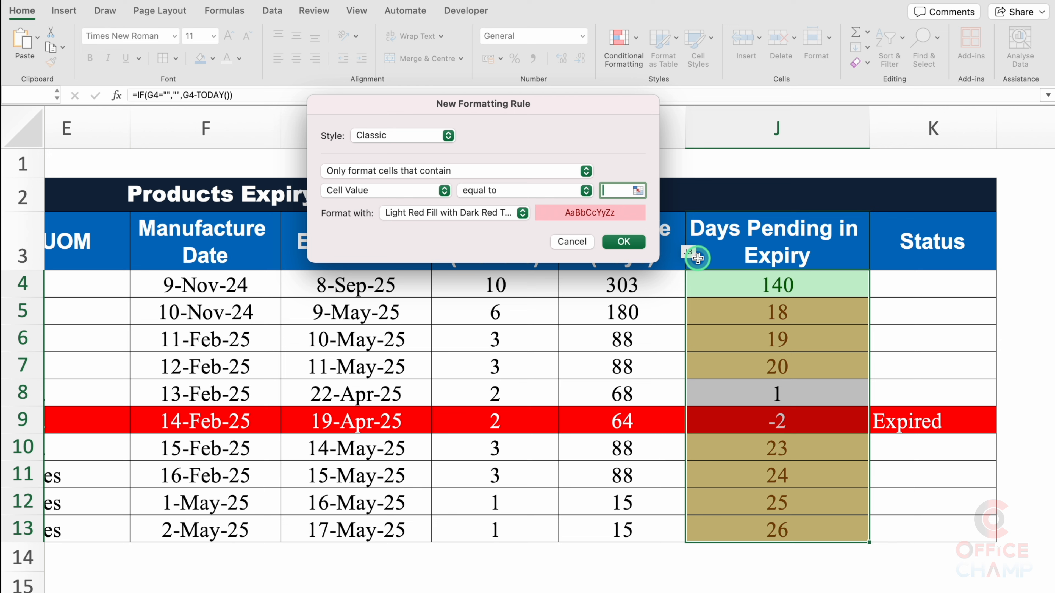
pyautogui.write('""')
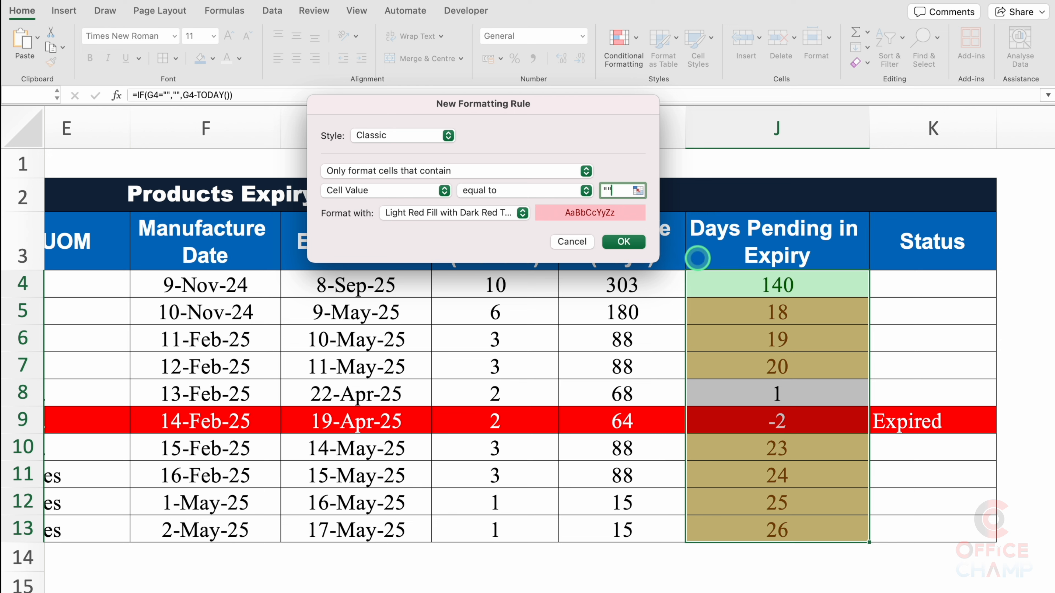
# - Give the equal-to rule a customised format with white background fill and white font colour, and apply it
pyautogui.click(522, 213)
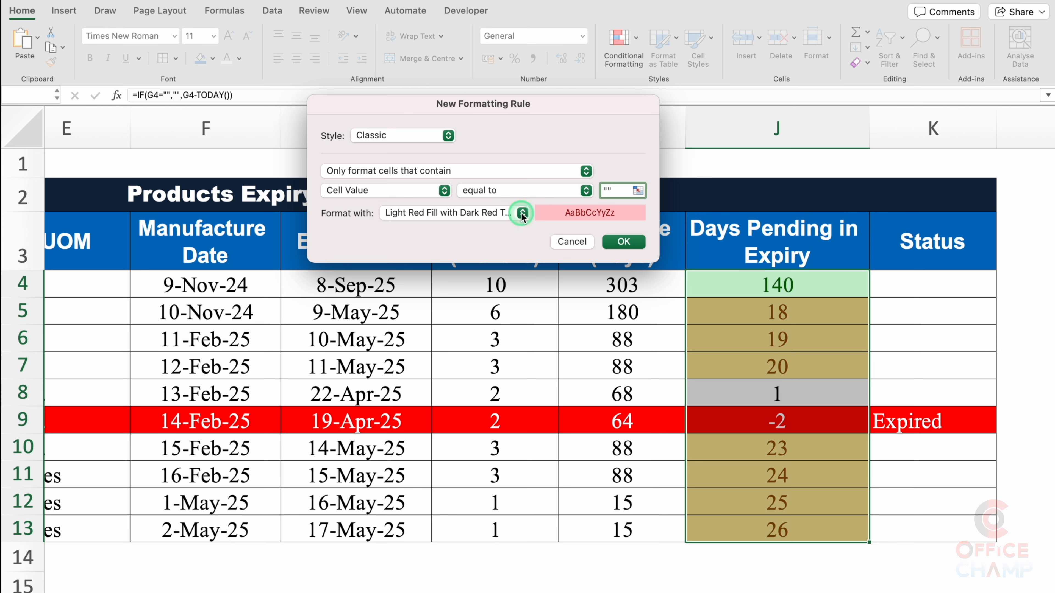
pyautogui.click(422, 305)
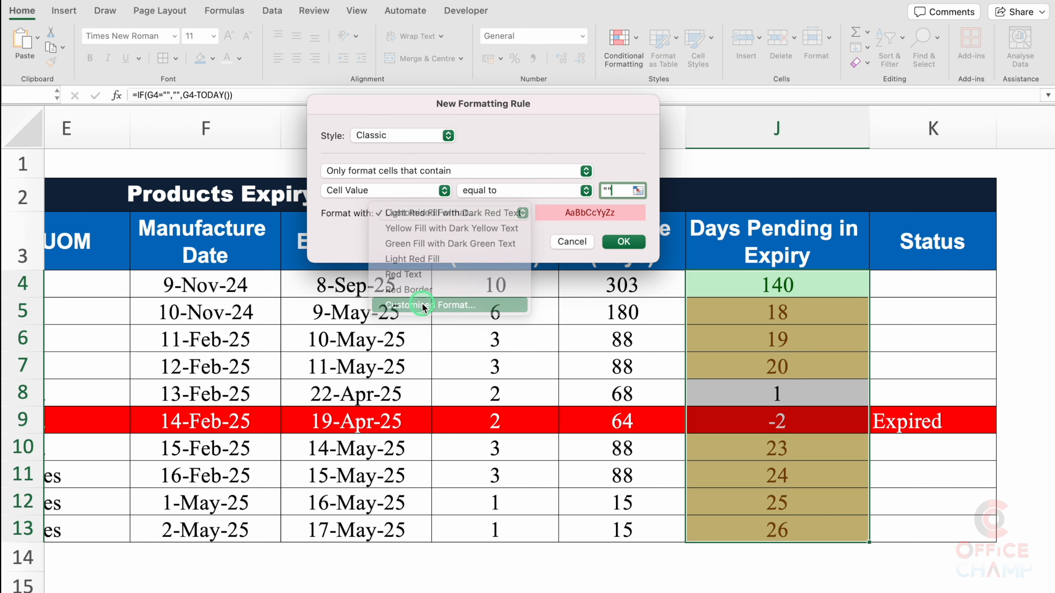
pyautogui.click(595, 67)
pyautogui.click(488, 119)
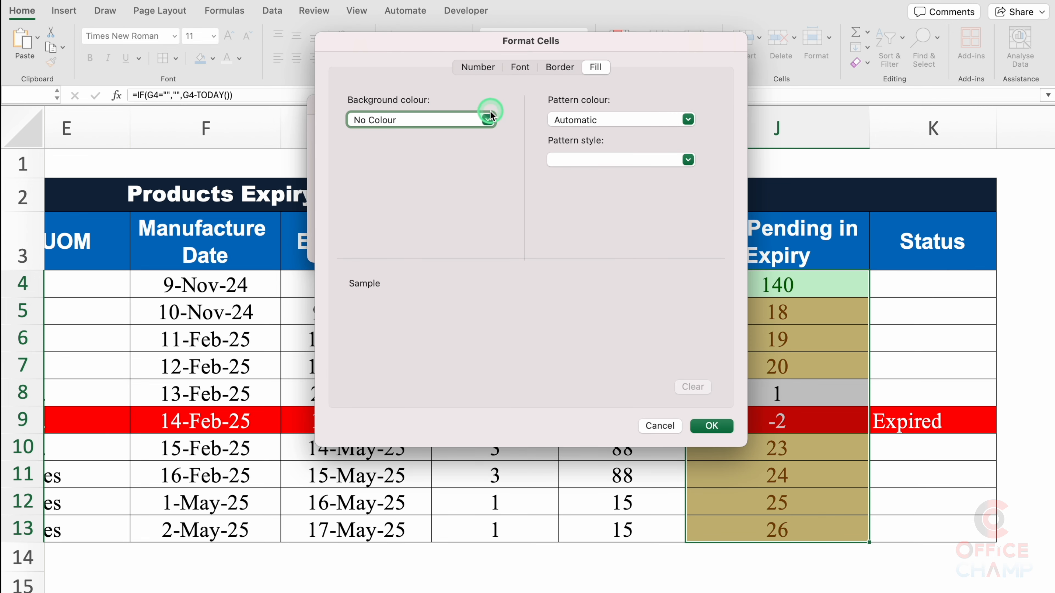
pyautogui.click(360, 181)
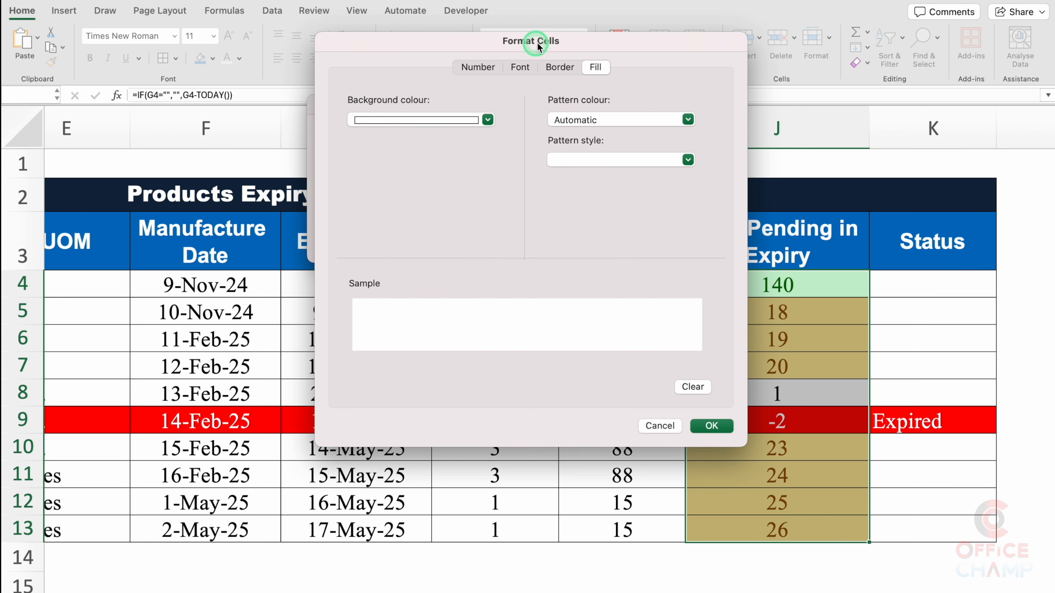
pyautogui.click(524, 68)
pyautogui.click(620, 227)
pyautogui.click(546, 291)
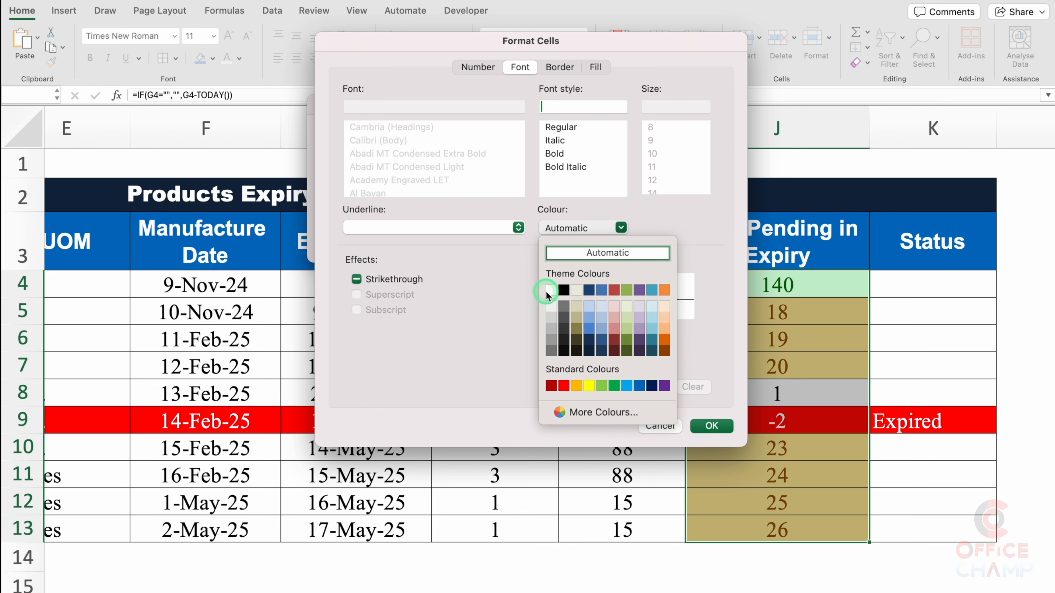
pyautogui.click(711, 425)
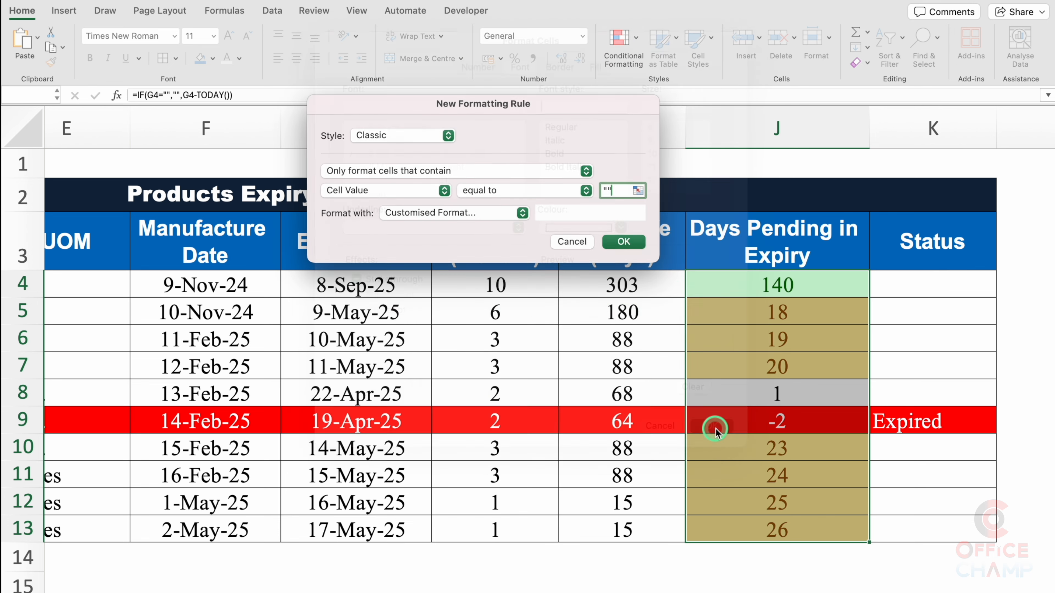
pyautogui.click(623, 242)
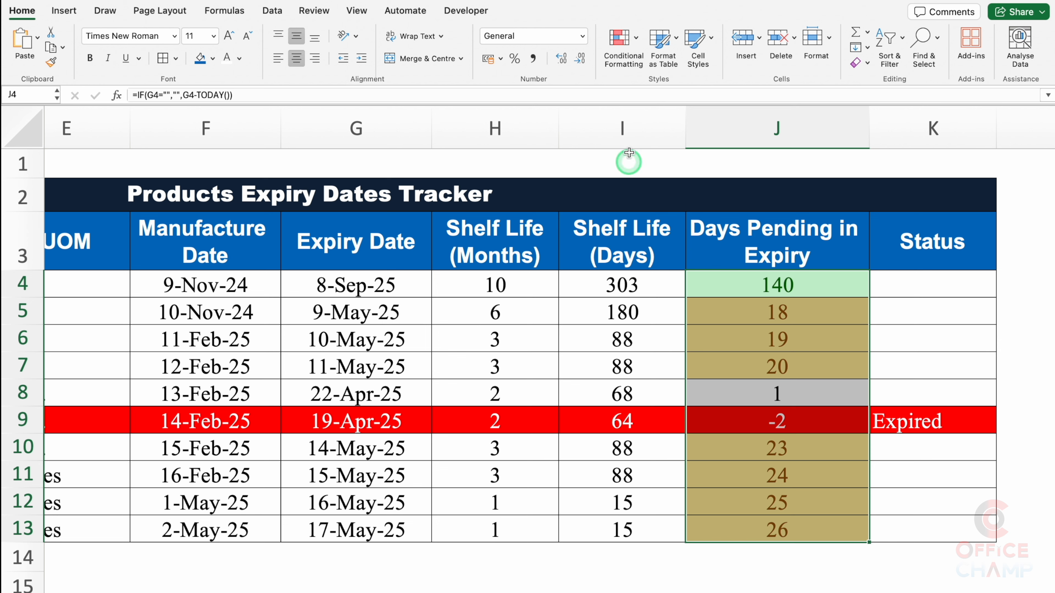
# - Edit the blank-value conditional formatting rule for J4:J13 so that its comparison value is ="", and apply the change
pyautogui.click(620, 42)
pyautogui.click(649, 164)
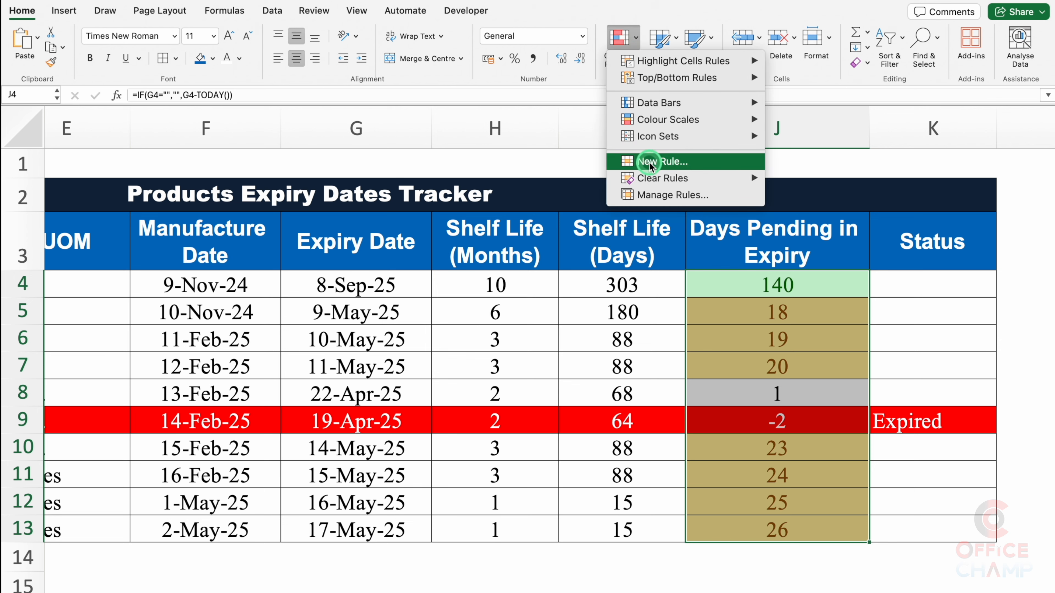
pyautogui.click(664, 195)
pyautogui.click(402, 94)
pyautogui.click(389, 86)
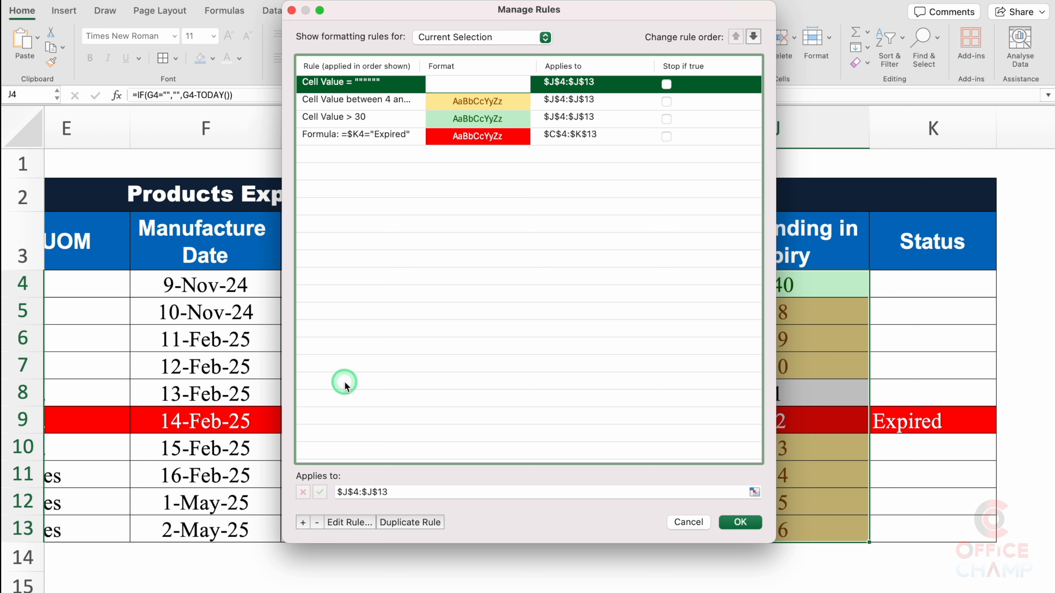
pyautogui.click(341, 523)
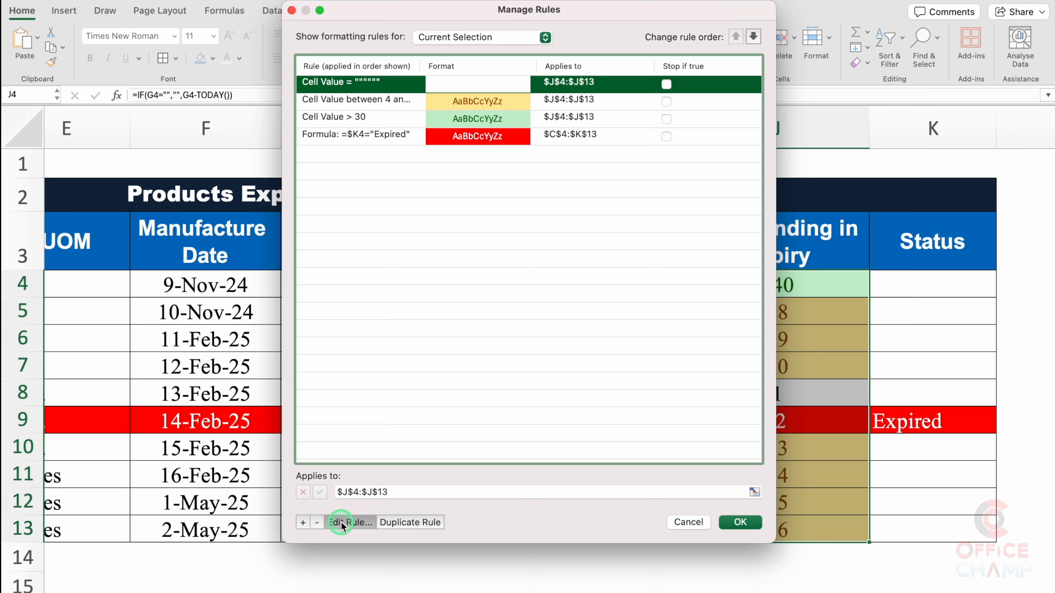
pyautogui.click(628, 190)
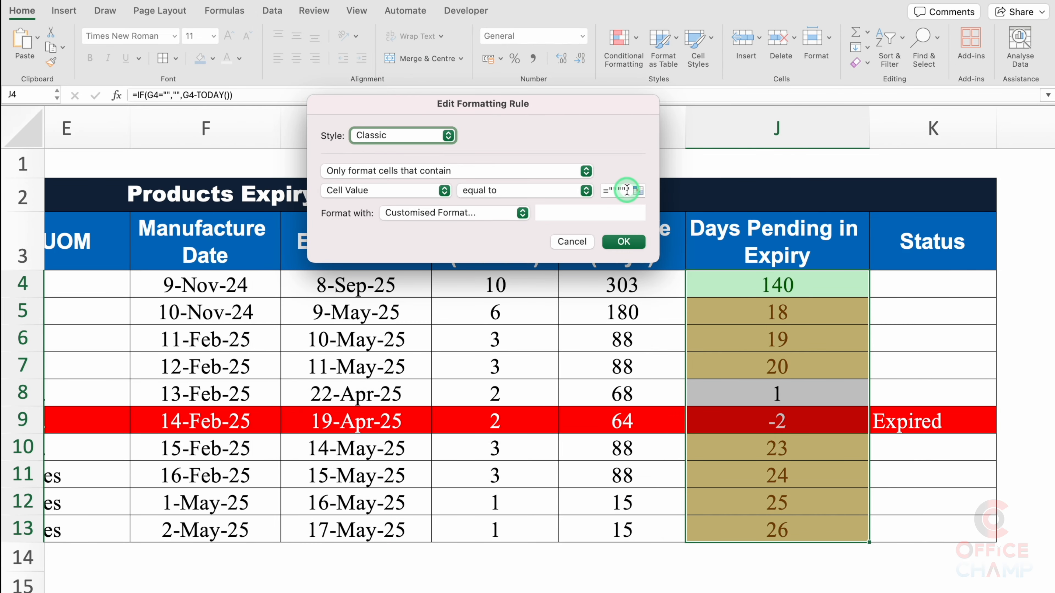
pyautogui.click(626, 190)
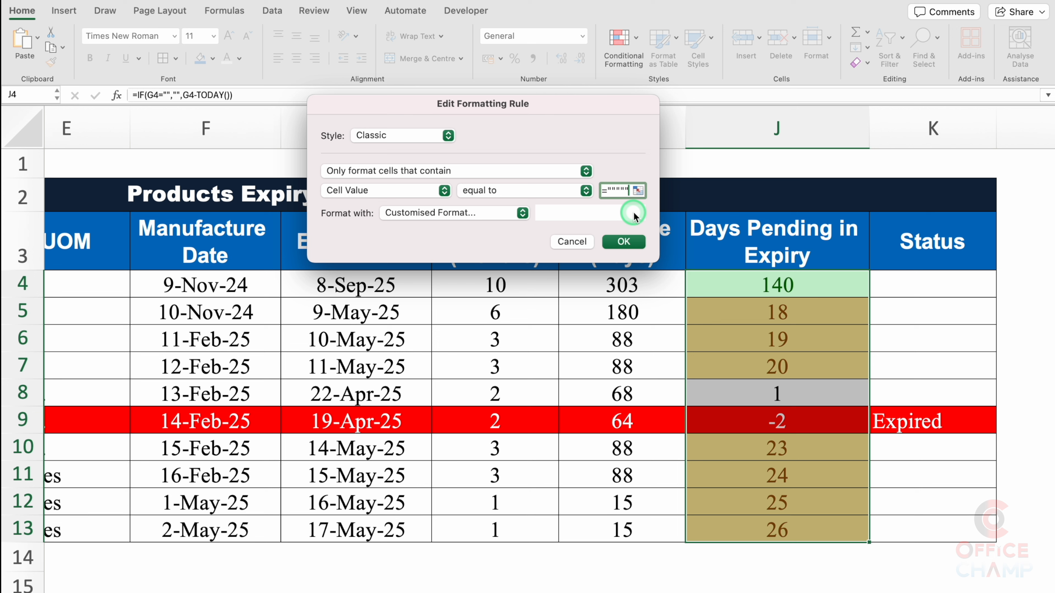
pyautogui.press('BackSpace')
pyautogui.press('BackSpace')
pyautogui.press('BackSpace')
pyautogui.press('BackSpace')
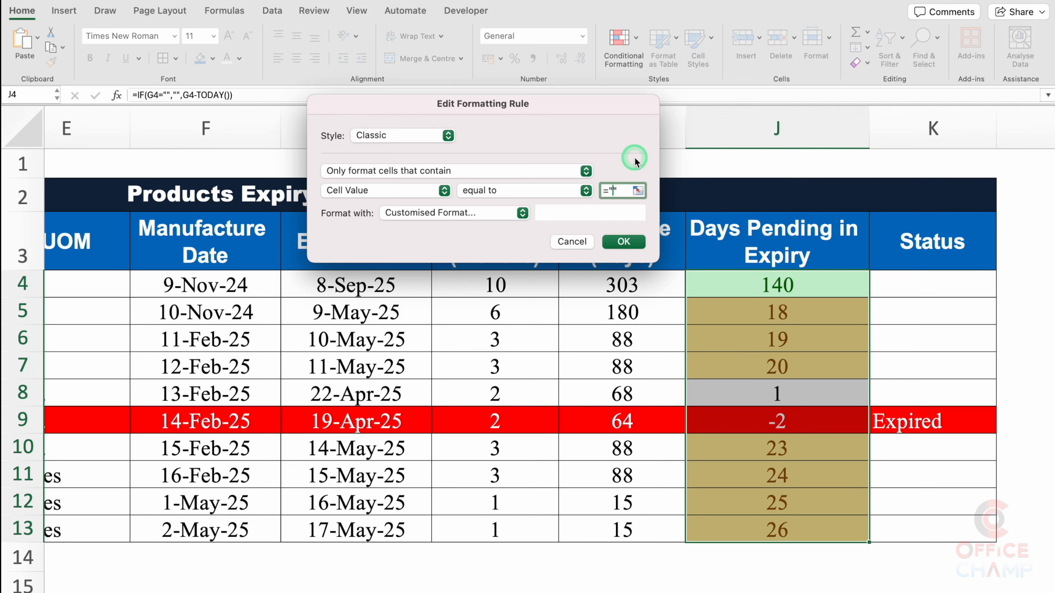
pyautogui.click(623, 242)
pyautogui.click(740, 537)
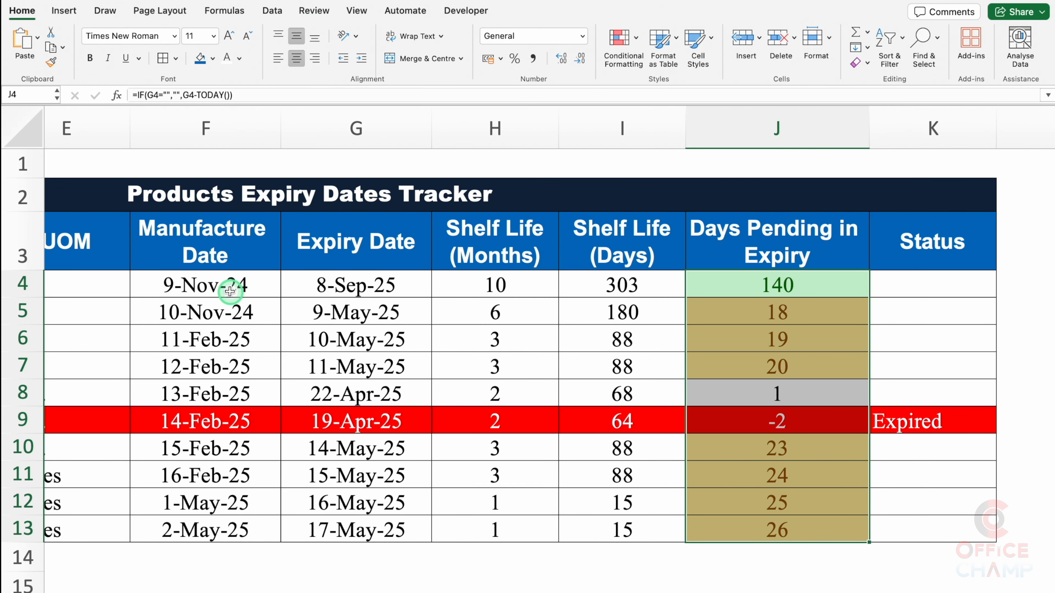
# - Clear the dates in F4:G6 to test the corrected blank-cell rule, and undo the deletion
pyautogui.moveTo(223, 285); pyautogui.dragTo(341, 329)
pyautogui.press('Delete')
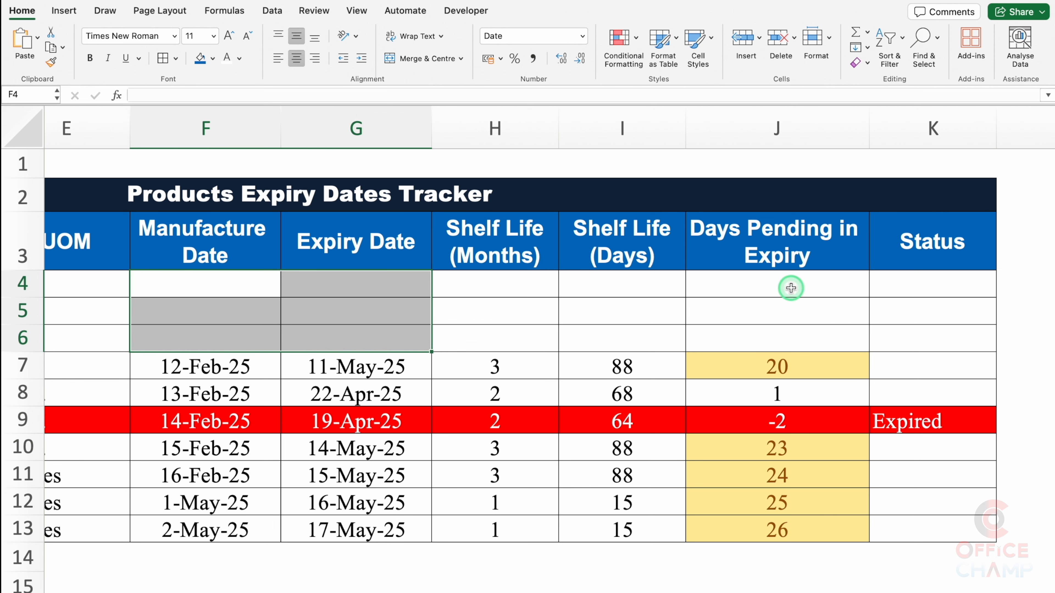
pyautogui.hotkey('ctrl', 'z')
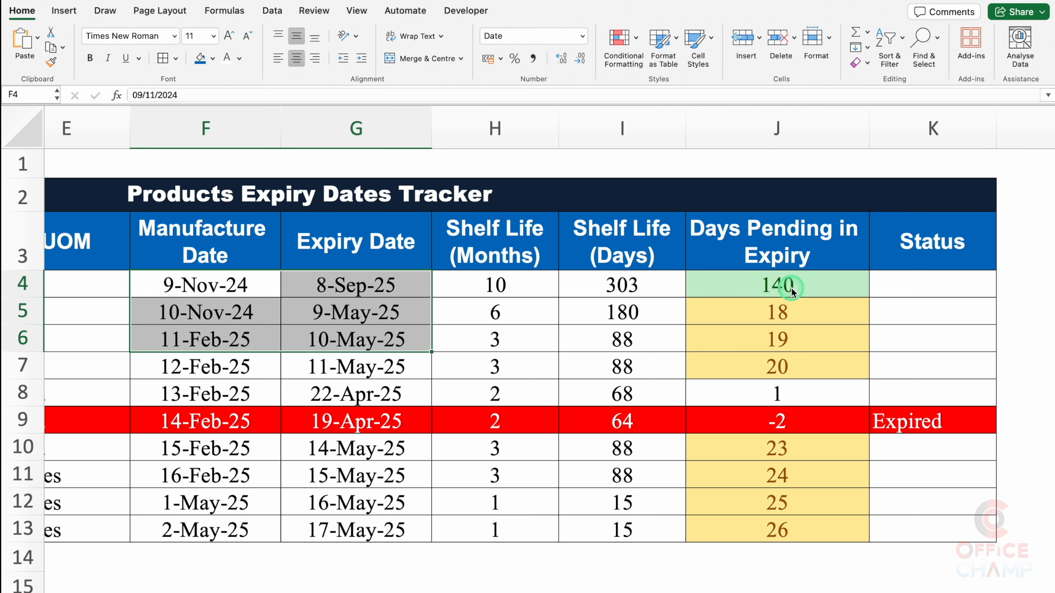
# - Highlight days pending in J4:J13 that are between 0 and 3 with Light Red Fill with Dark Red Text
pyautogui.click(813, 286)
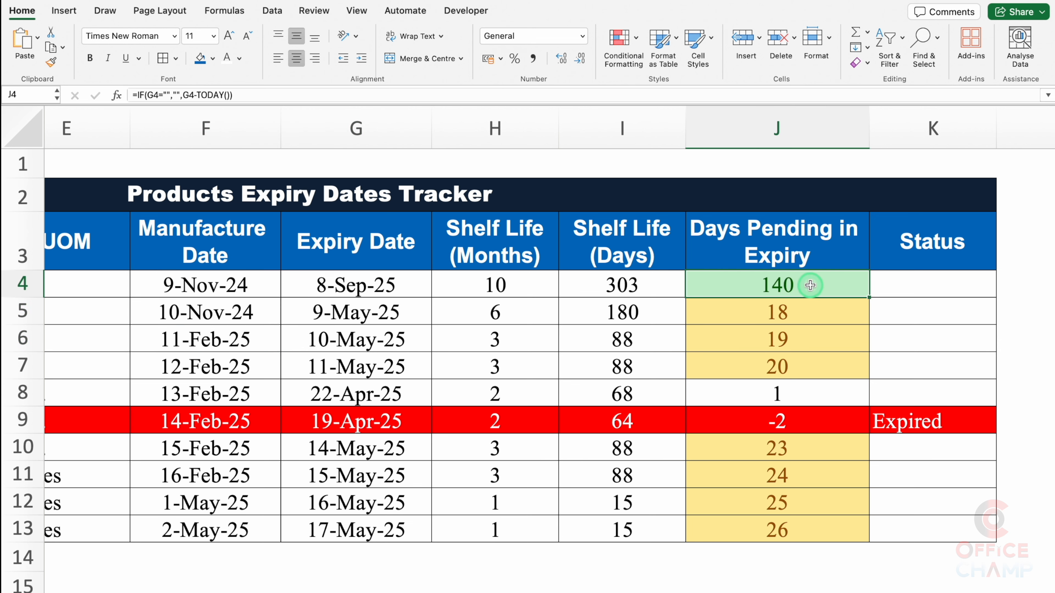
pyautogui.moveTo(810, 285); pyautogui.dragTo(750, 524)
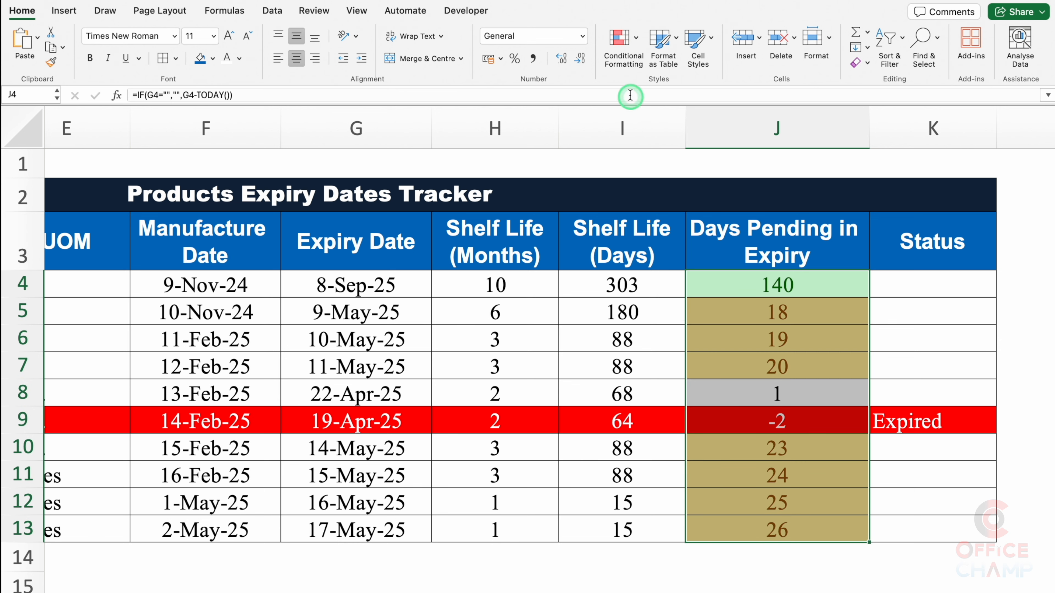
pyautogui.click(619, 43)
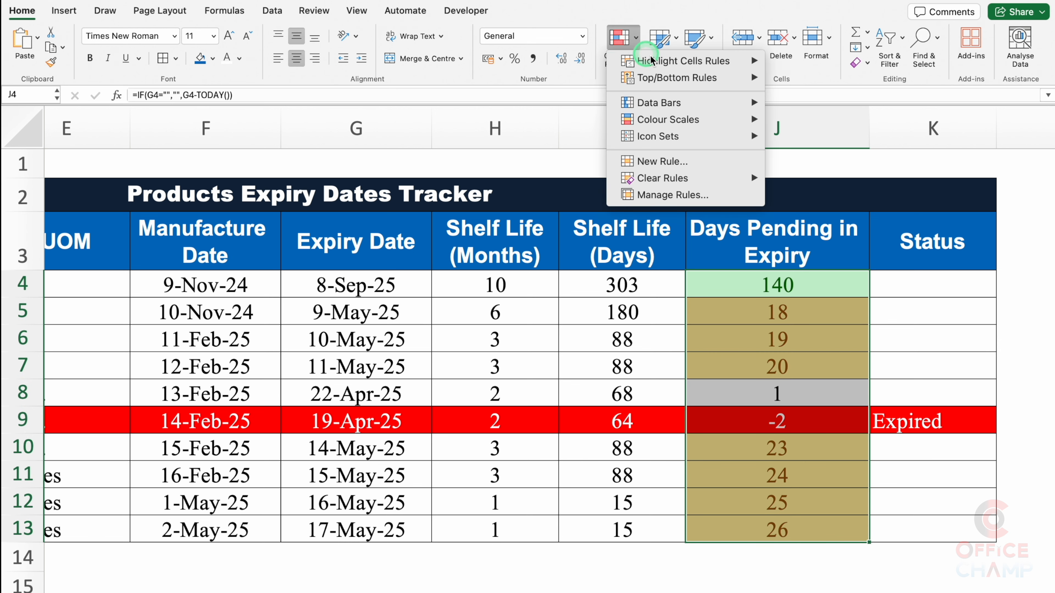
pyautogui.moveTo(687, 62)
pyautogui.click(818, 98)
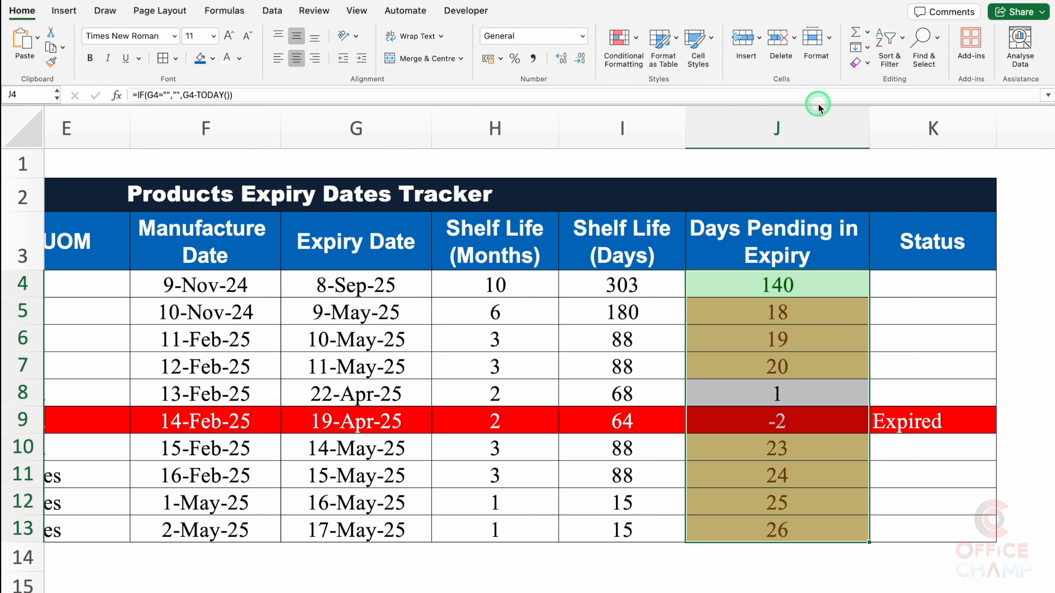
pyautogui.click(619, 192)
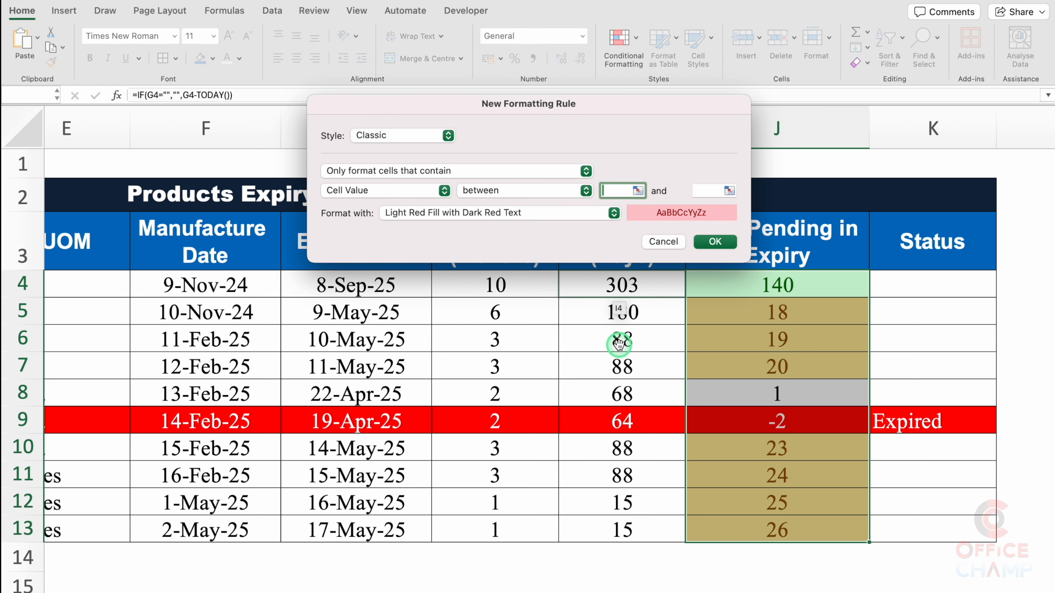
pyautogui.write('0')
pyautogui.click(700, 188)
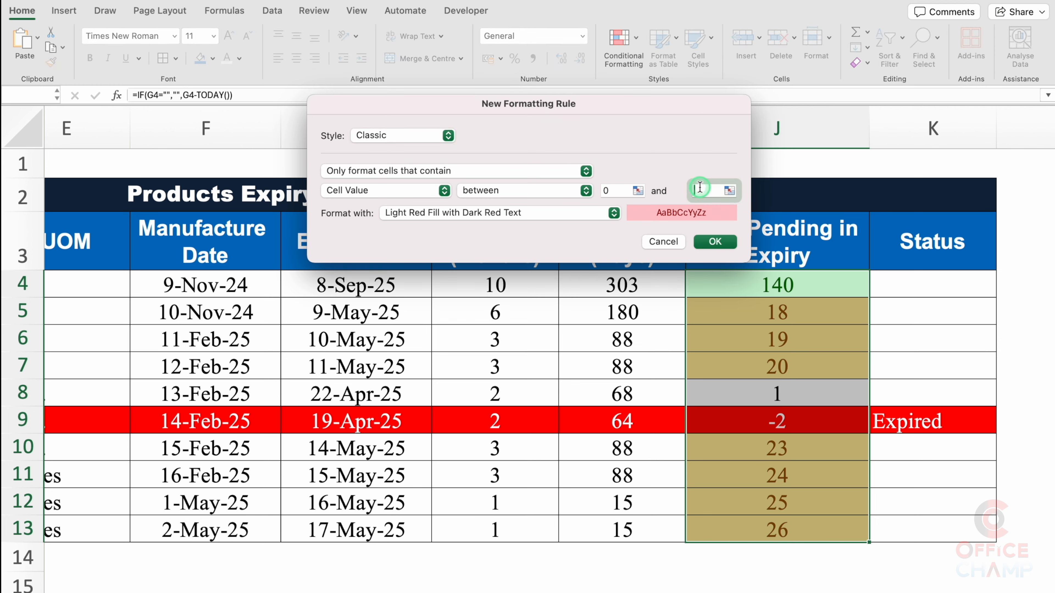
pyautogui.write('3')
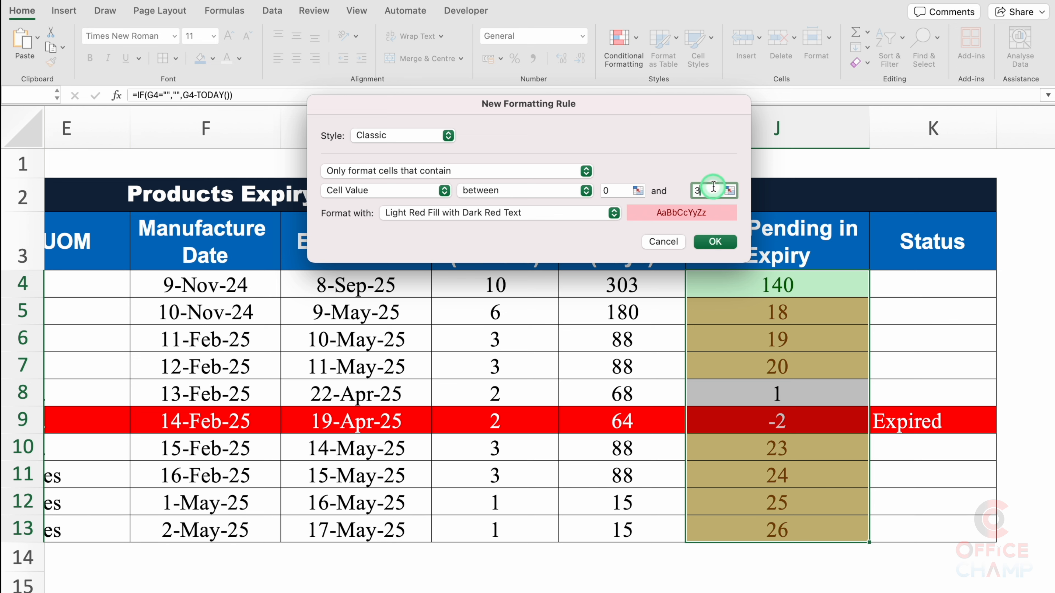
pyautogui.click(614, 213)
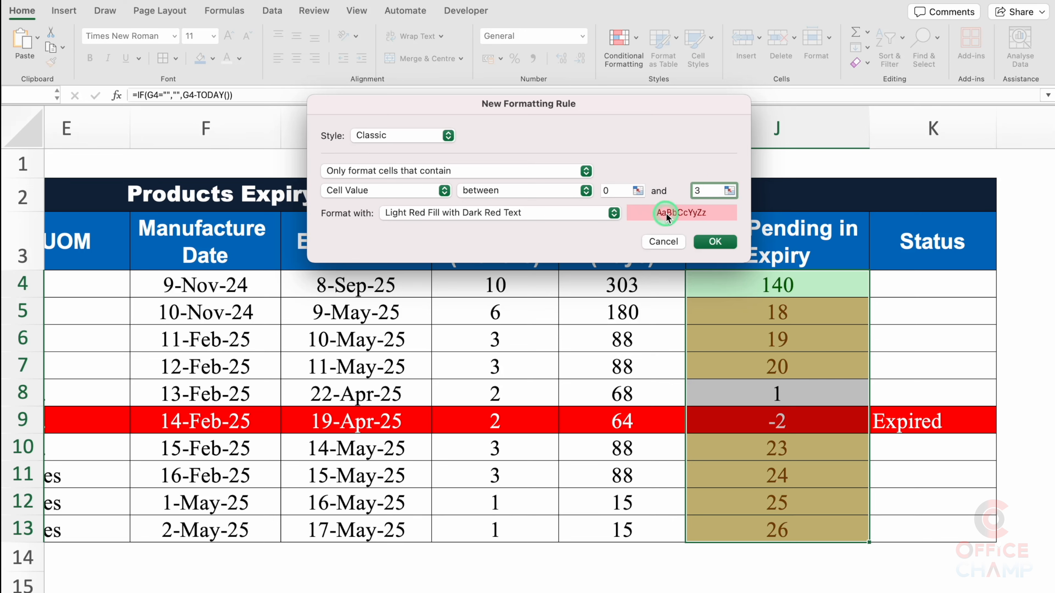
pyautogui.click(714, 241)
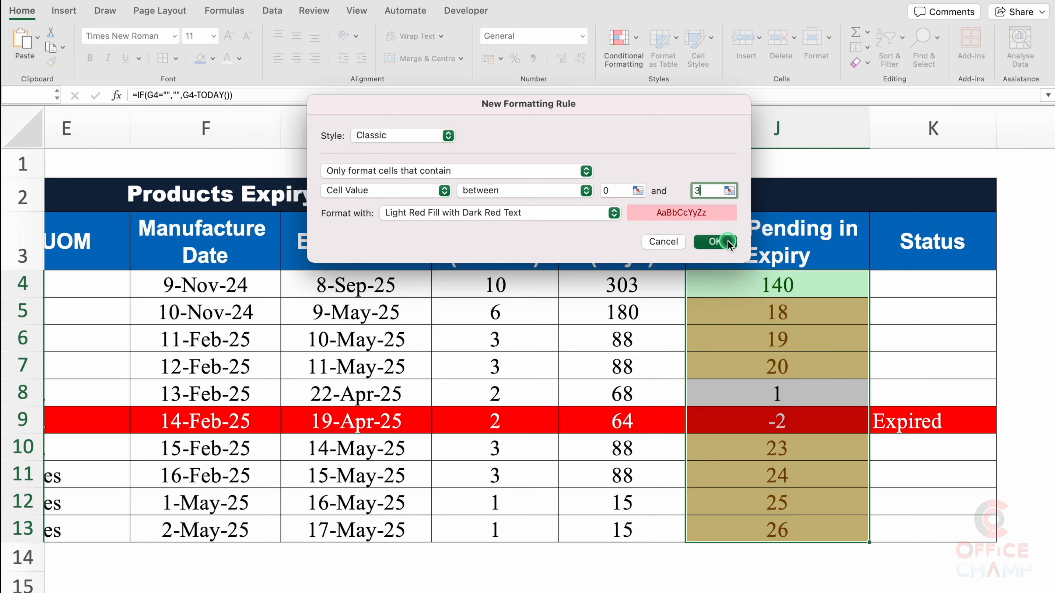
pyautogui.click(797, 570)
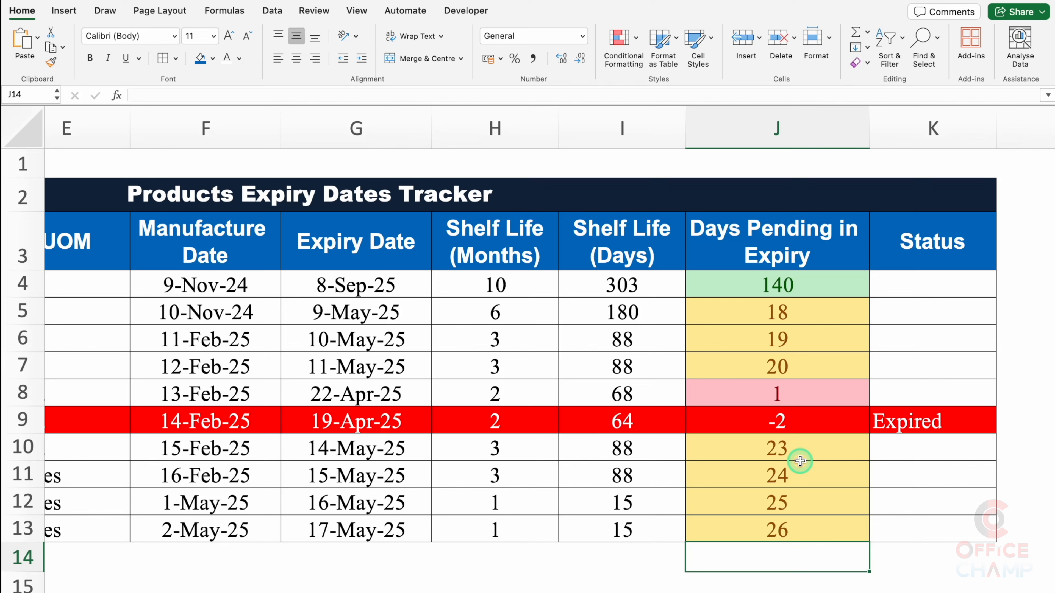
pyautogui.hscroll(-10, 800, 460)
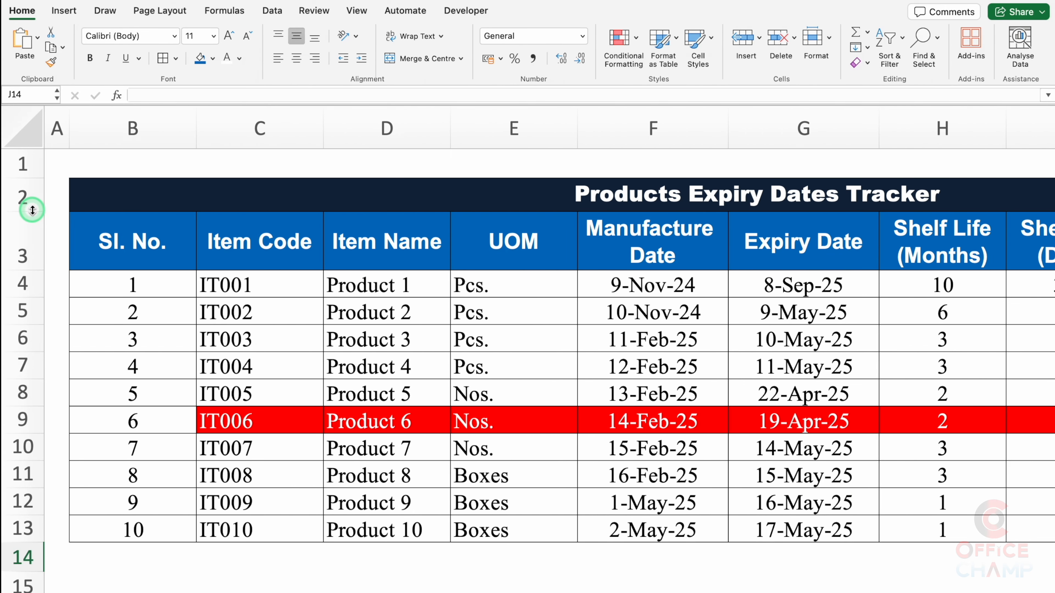
# - Make title row 2 about twice as tall and enlarge the Products Expiry Dates Tracker title to font size 20
pyautogui.moveTo(32, 209); pyautogui.dragTo(32, 246)
pyautogui.click(264, 183)
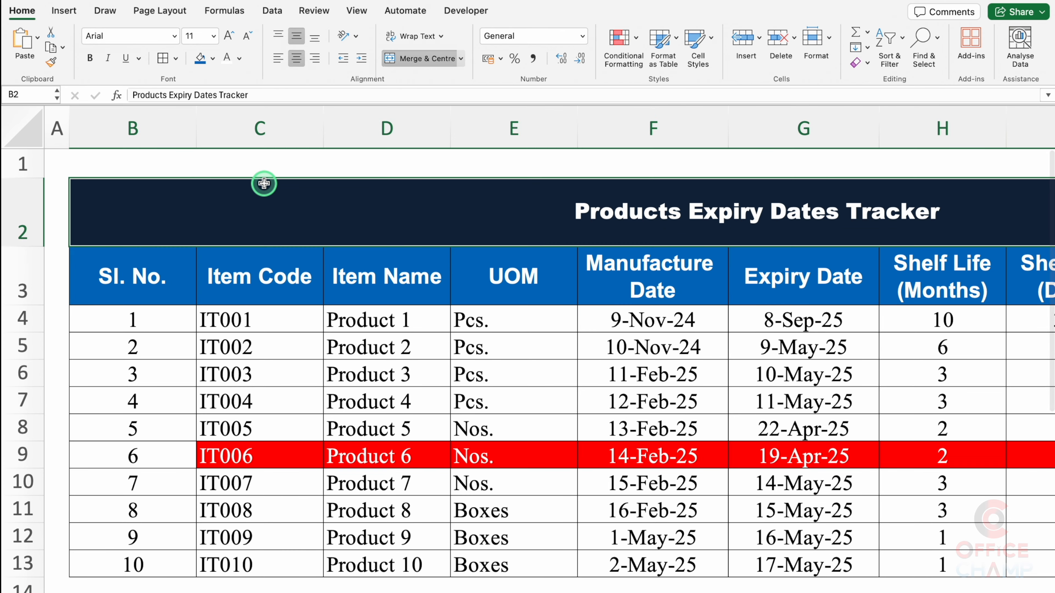
pyautogui.click(228, 37)
pyautogui.click(227, 37)
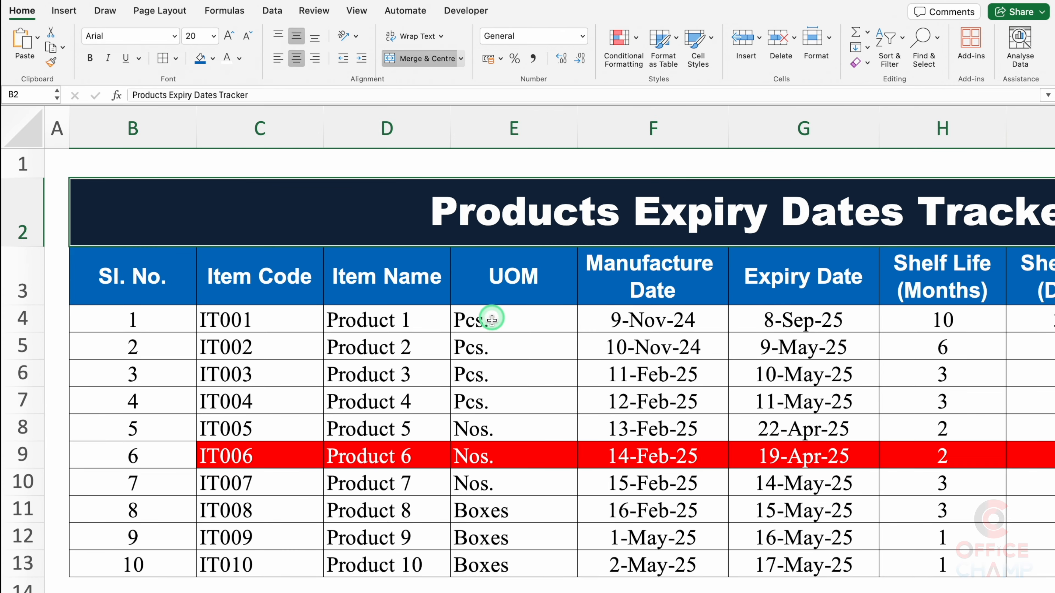
pyautogui.scroll(-5, 769, 485)
pyautogui.click(800, 507)
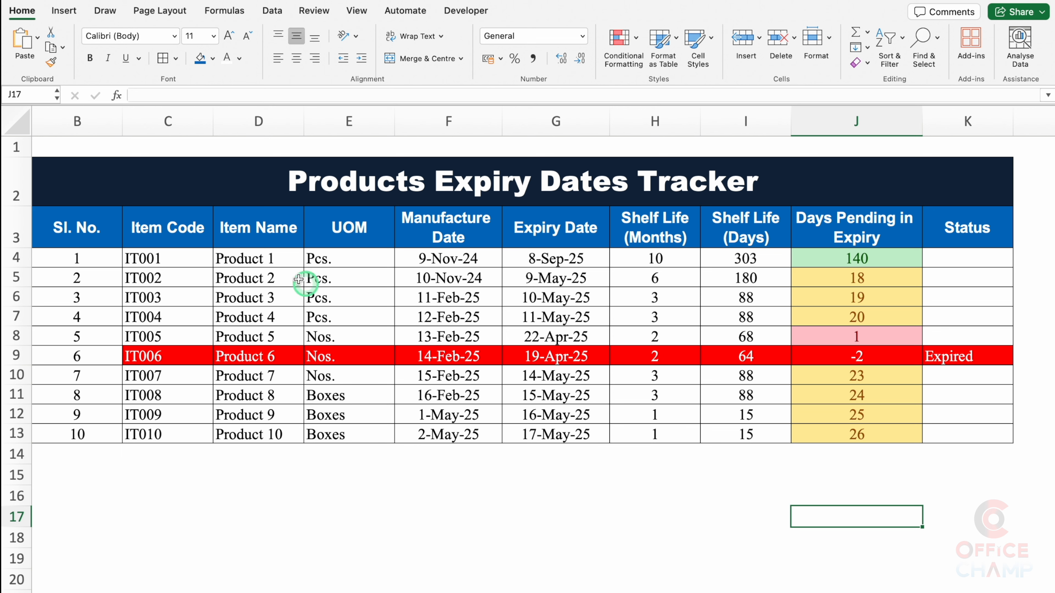
# - Insert a blank column between Item Code and Item Name, and select its header cell D3
pyautogui.click(259, 121)
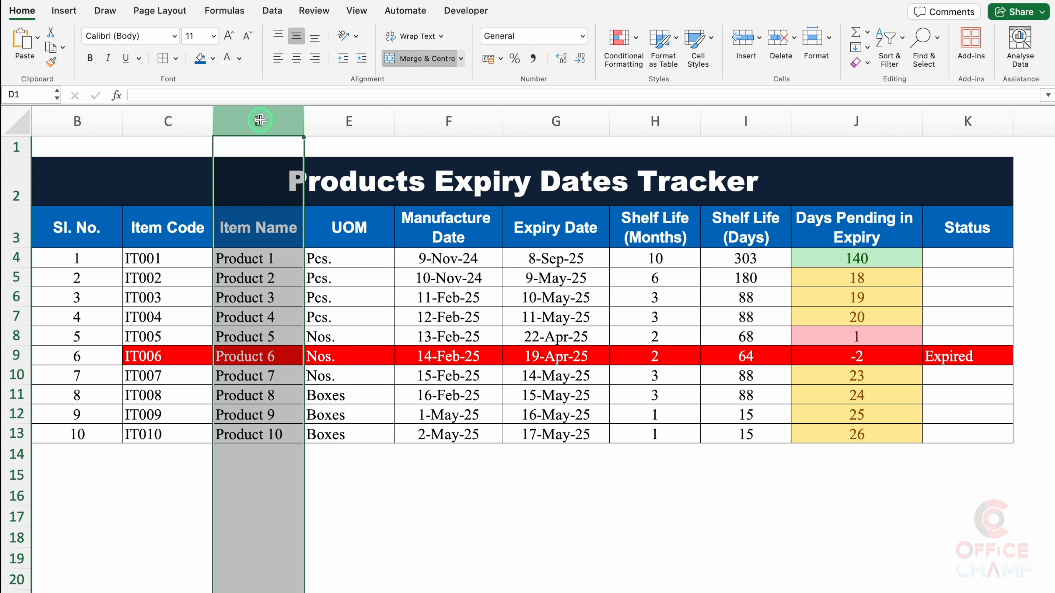
pyautogui.rightClick(259, 120)
pyautogui.click(283, 199)
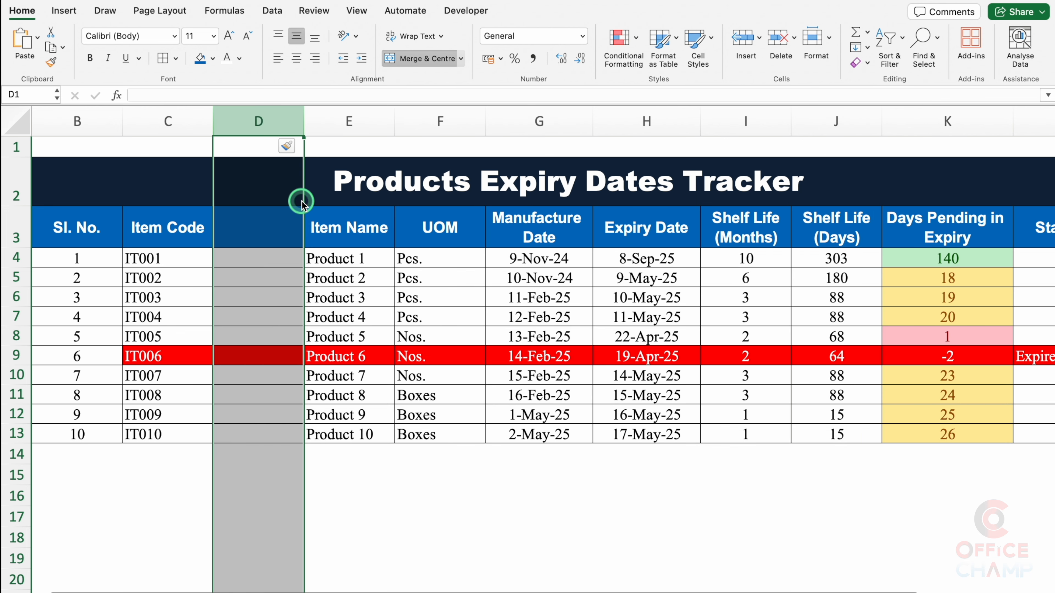
pyautogui.click(243, 225)
pyautogui.click(345, 227)
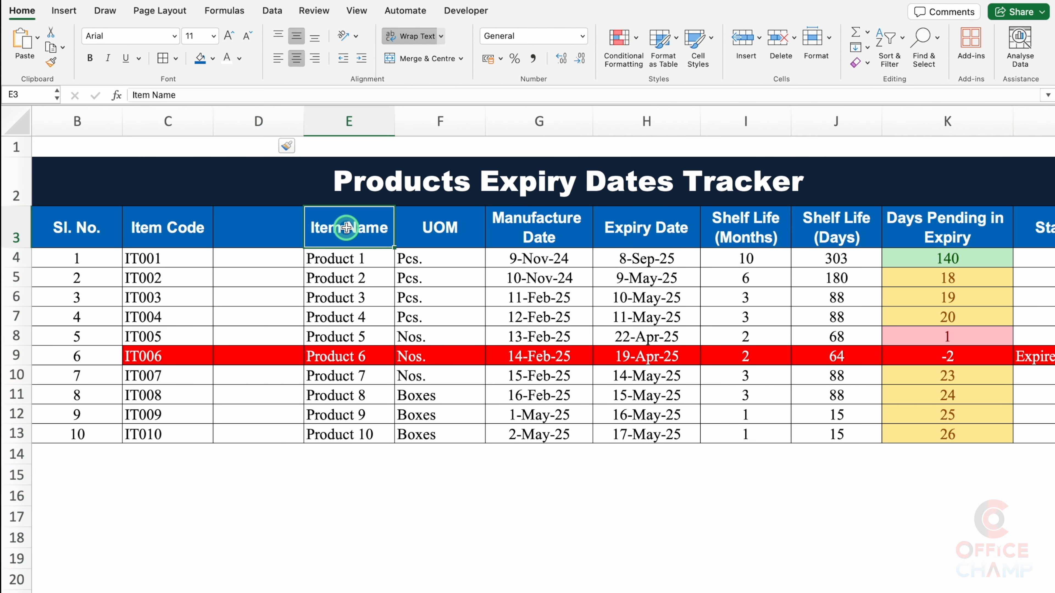
pyautogui.click(257, 224)
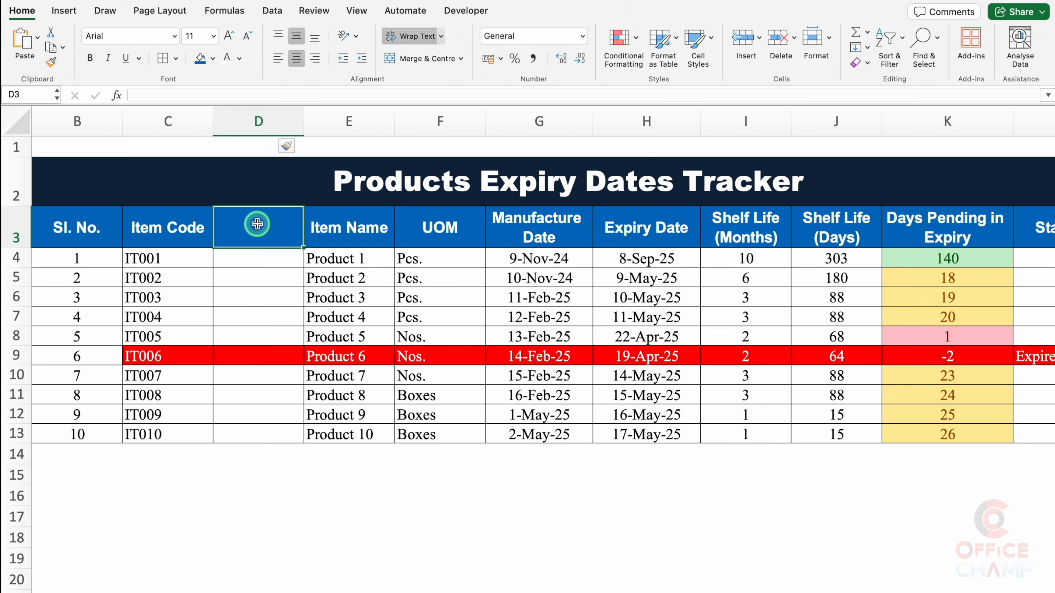